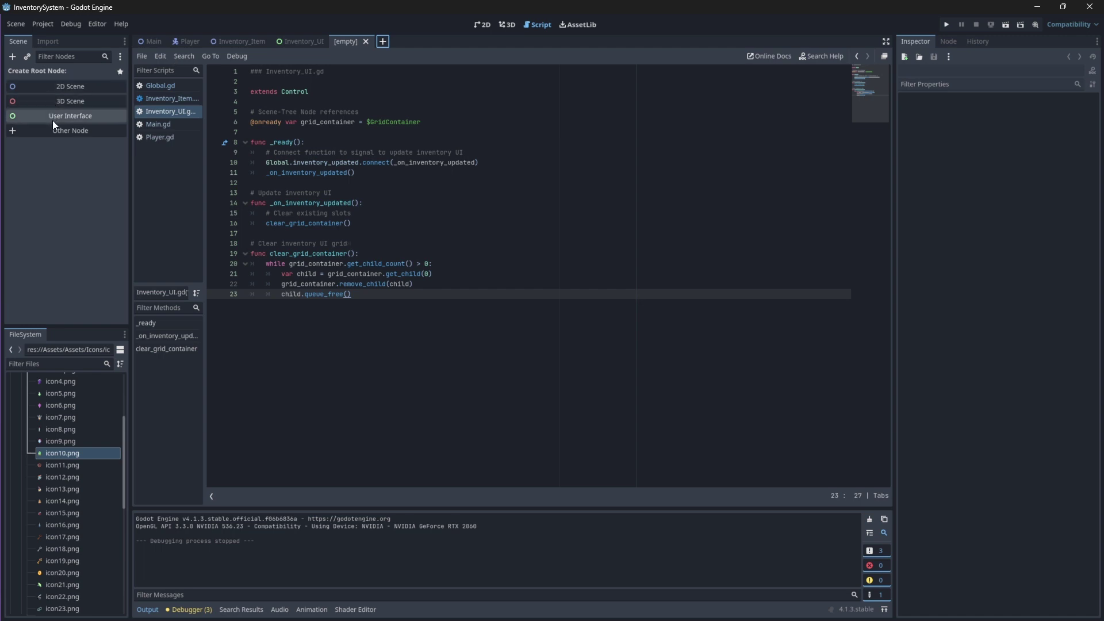
# Create a Control root node and rename it Inventory_Slot
pyautogui.click(53, 131)
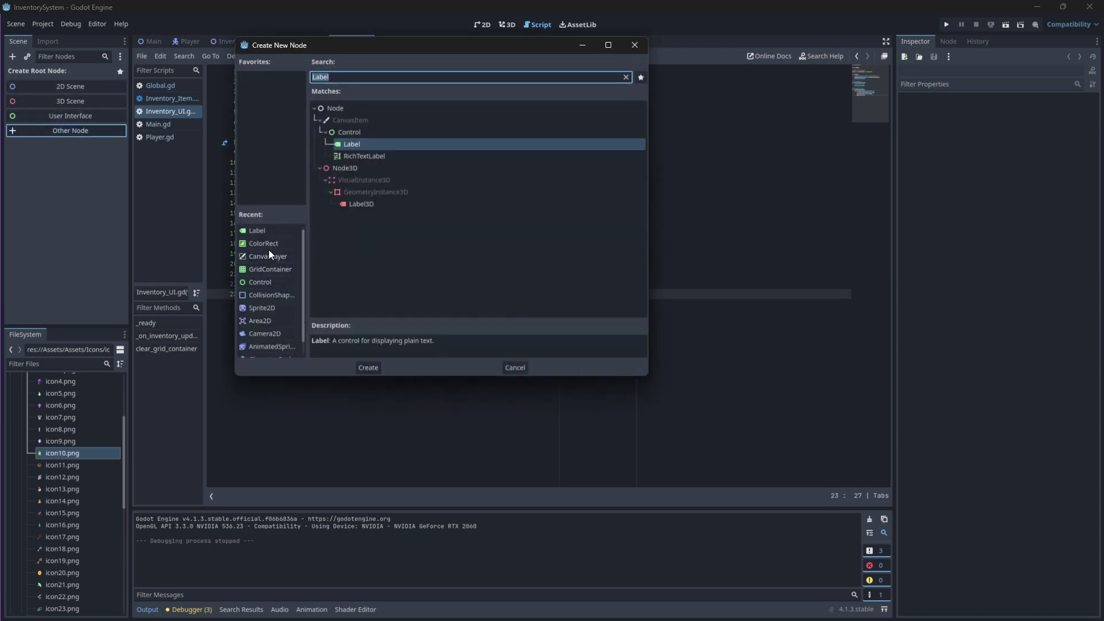
pyautogui.doubleClick(268, 281)
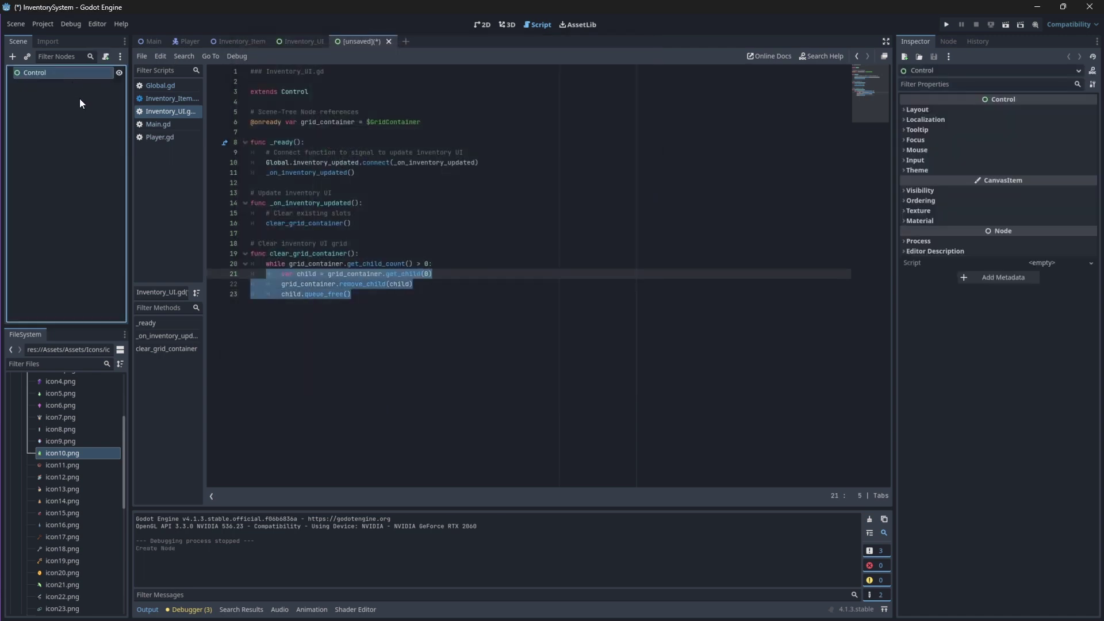
pyautogui.click(488, 24)
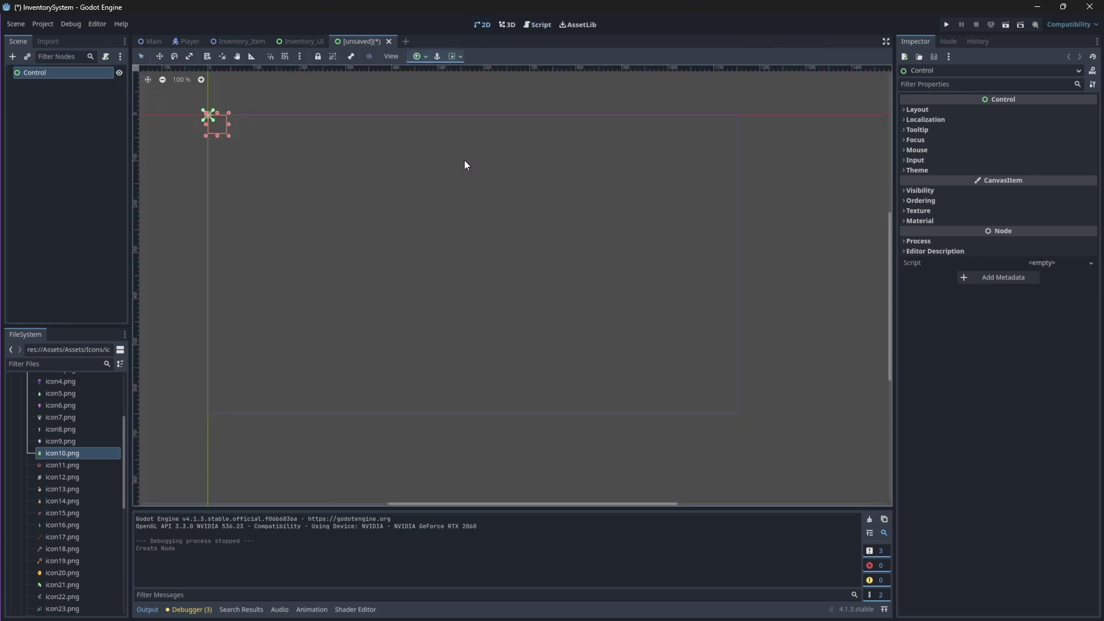
pyautogui.press('f')
pyautogui.scroll(6, 569, 267)
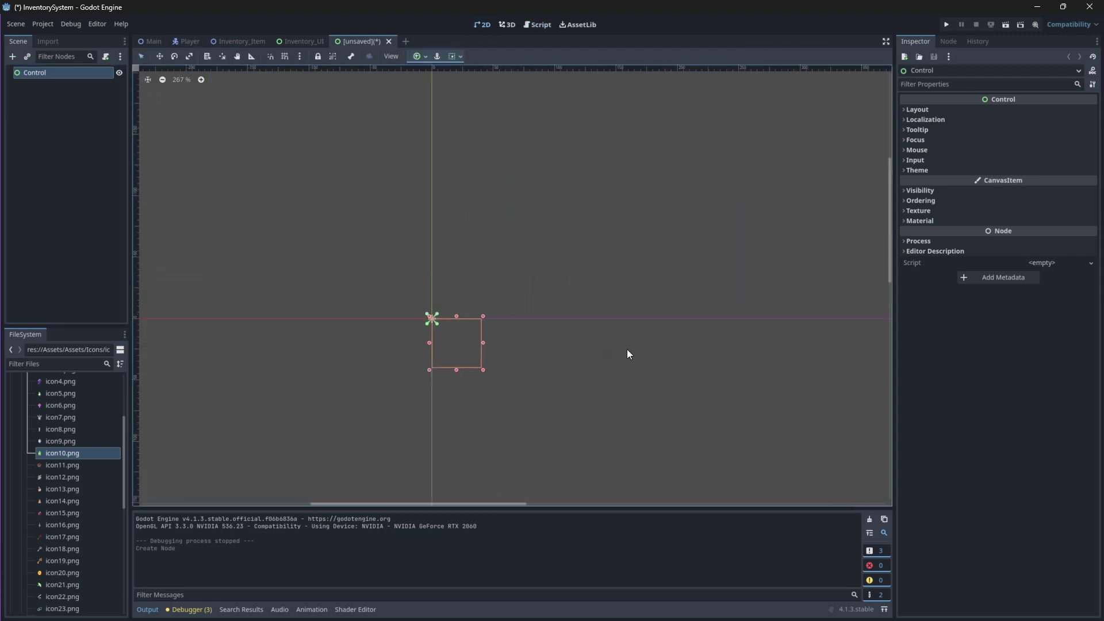
pyautogui.doubleClick(53, 72)
pyautogui.write('Inventor')
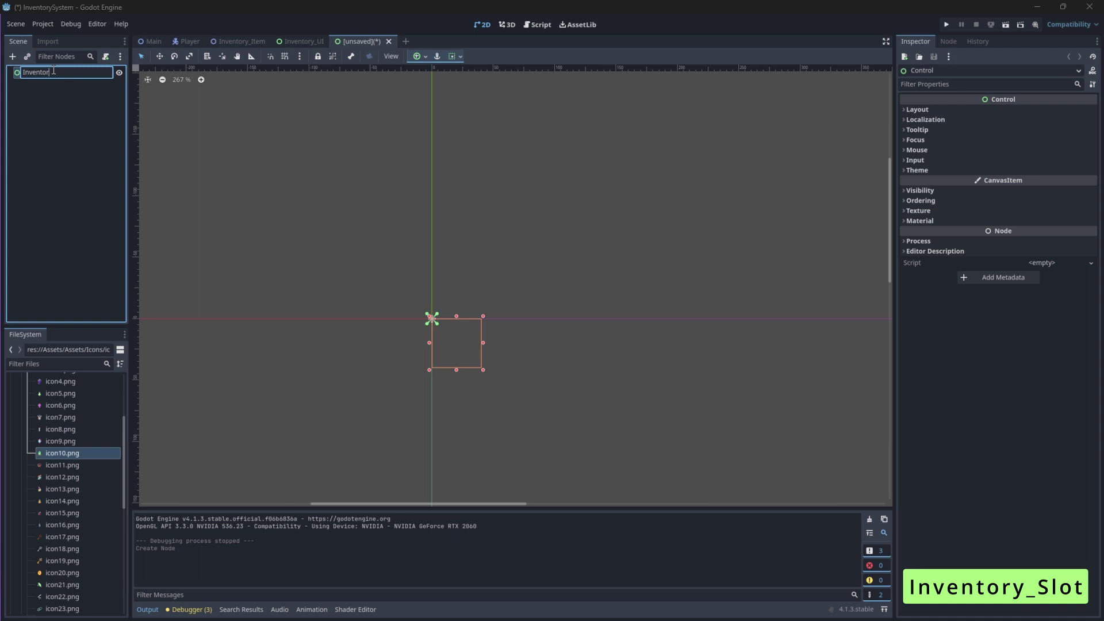
pyautogui.write('y_Slot')
pyautogui.press('Return')
# Save the scene as Inventory_Slot.tscn in the Scenes folder
pyautogui.hotkey('ctrl', 's')
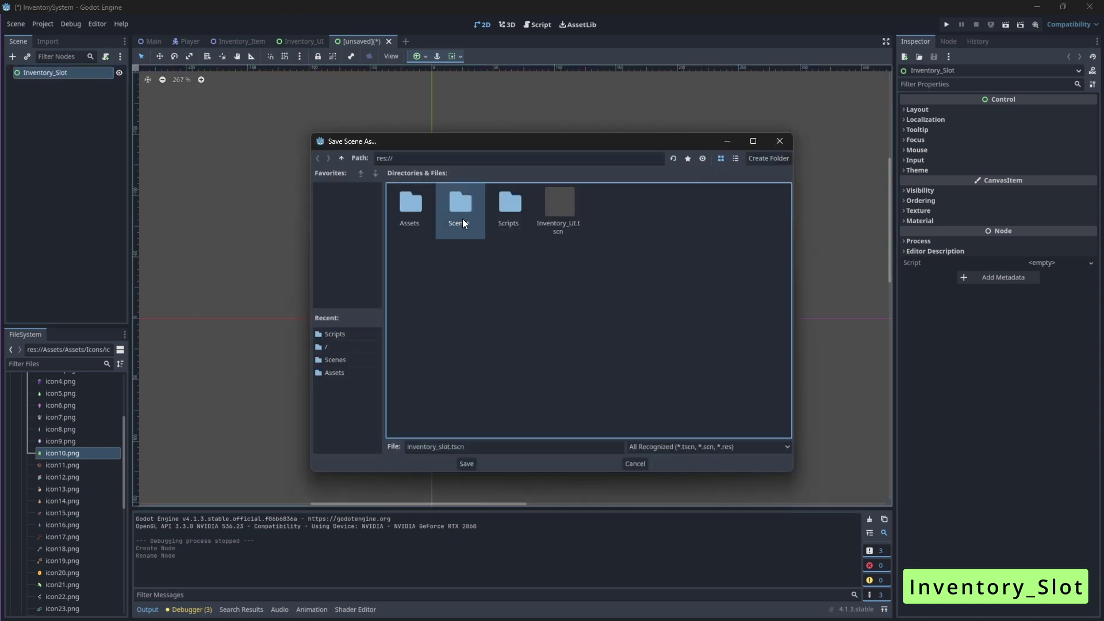
pyautogui.doubleClick(462, 218)
pyautogui.write('Inventory_Slot')
pyautogui.press('Return')
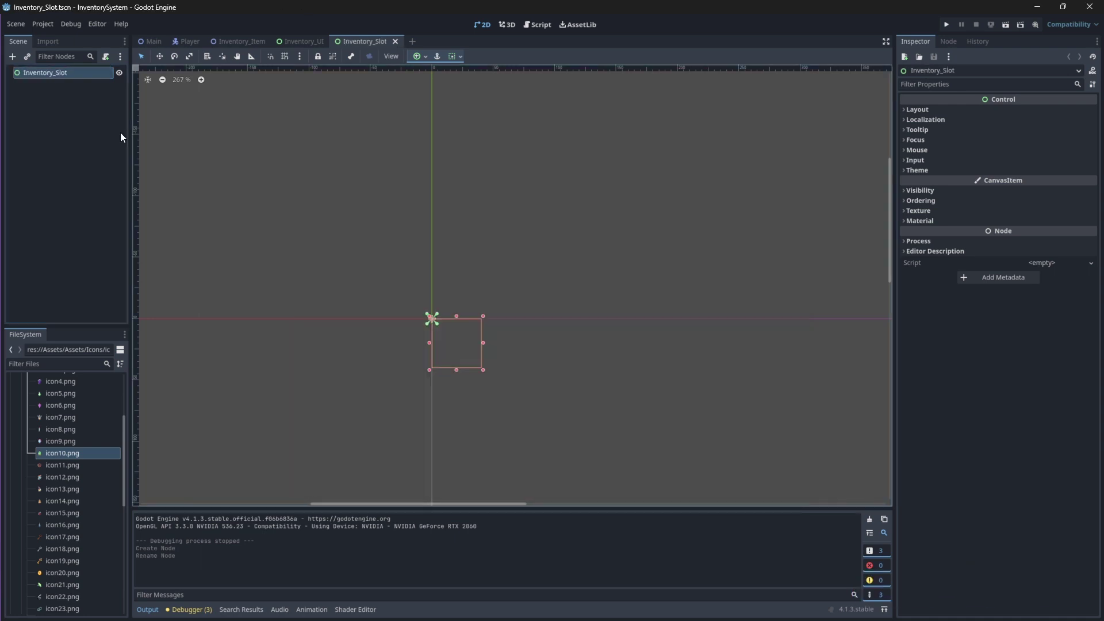
# Attach a new script saved as Scripts/Inventory_Slot.gd to Inventory_Slot
pyautogui.click(106, 56)
pyautogui.click(649, 282)
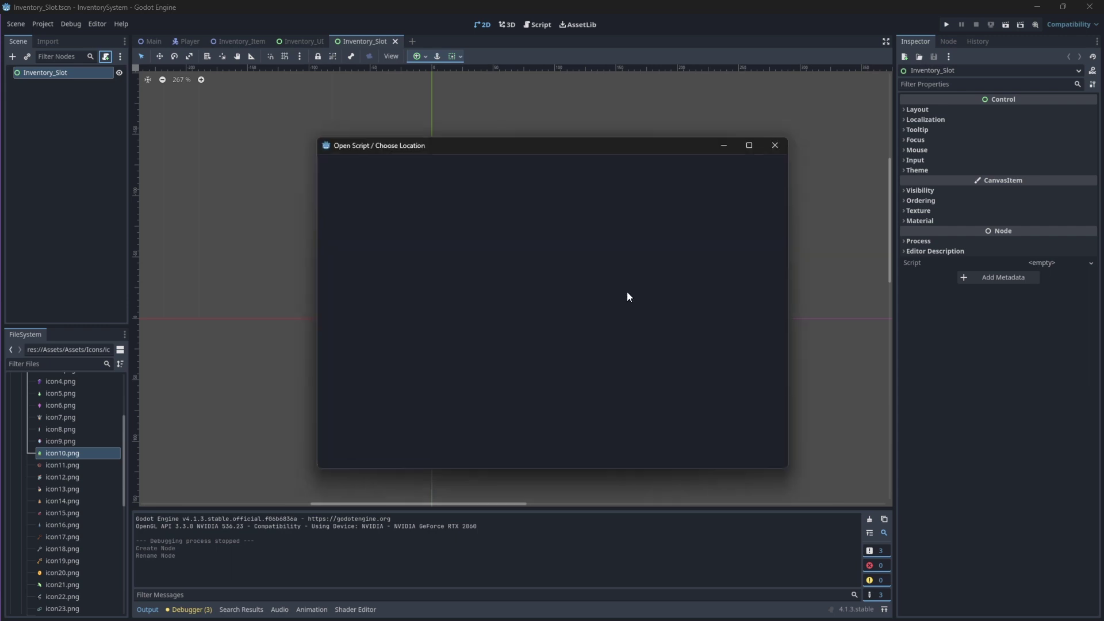
pyautogui.click(344, 347)
pyautogui.click(466, 463)
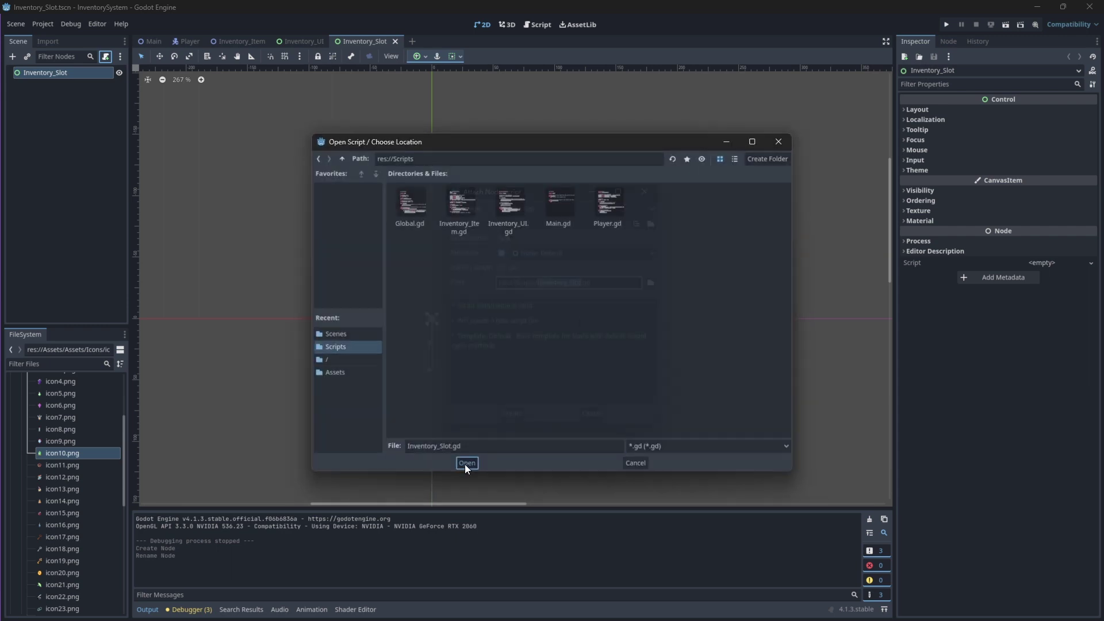
pyautogui.click(521, 410)
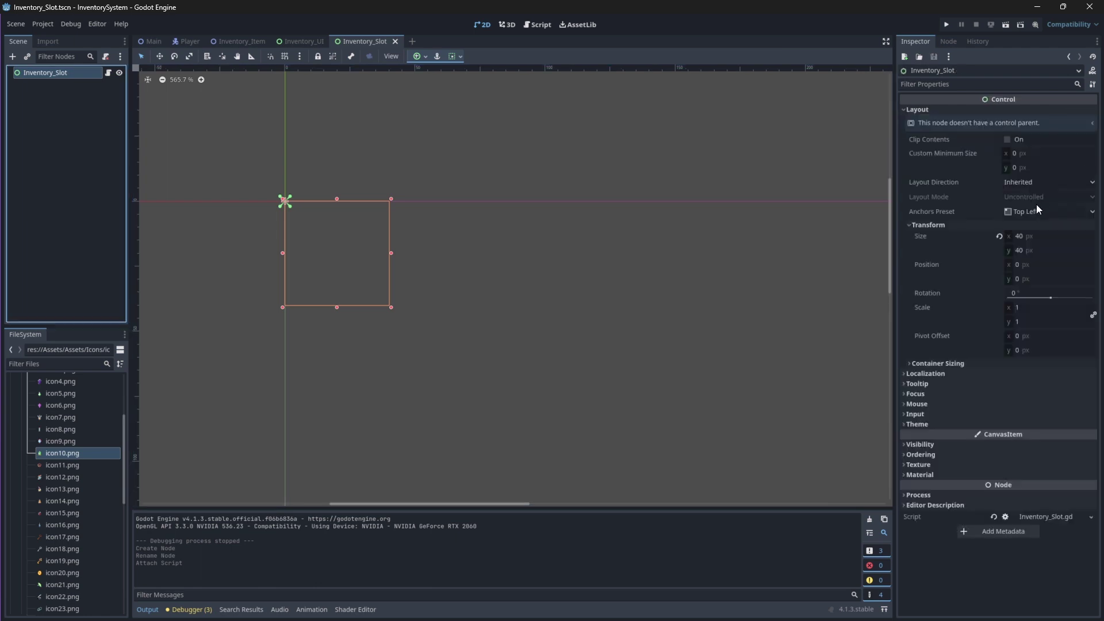
# Give the slot a 150 × 150 px minimum size
pyautogui.click(1032, 155)
pyautogui.write('150')
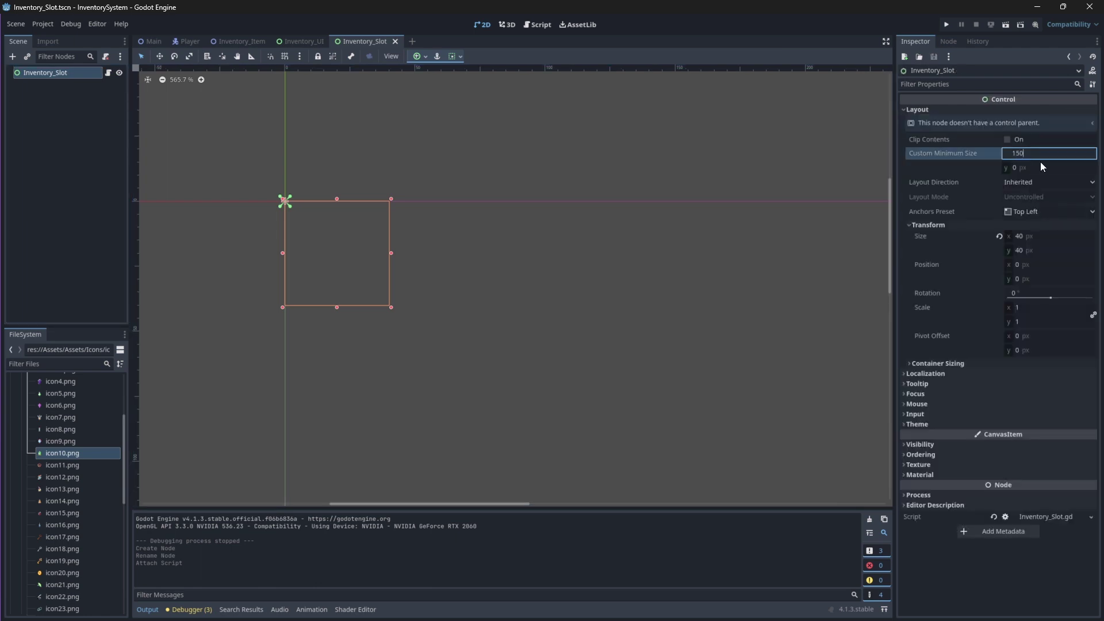
pyautogui.press('Tab')
pyautogui.write('150')
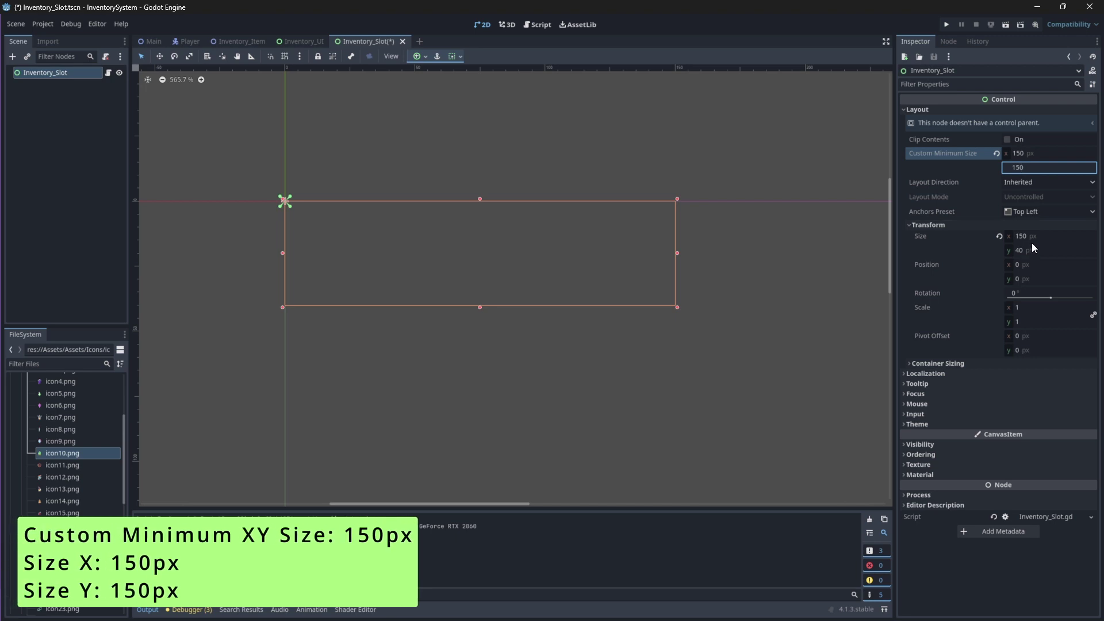
pyautogui.click(1034, 249)
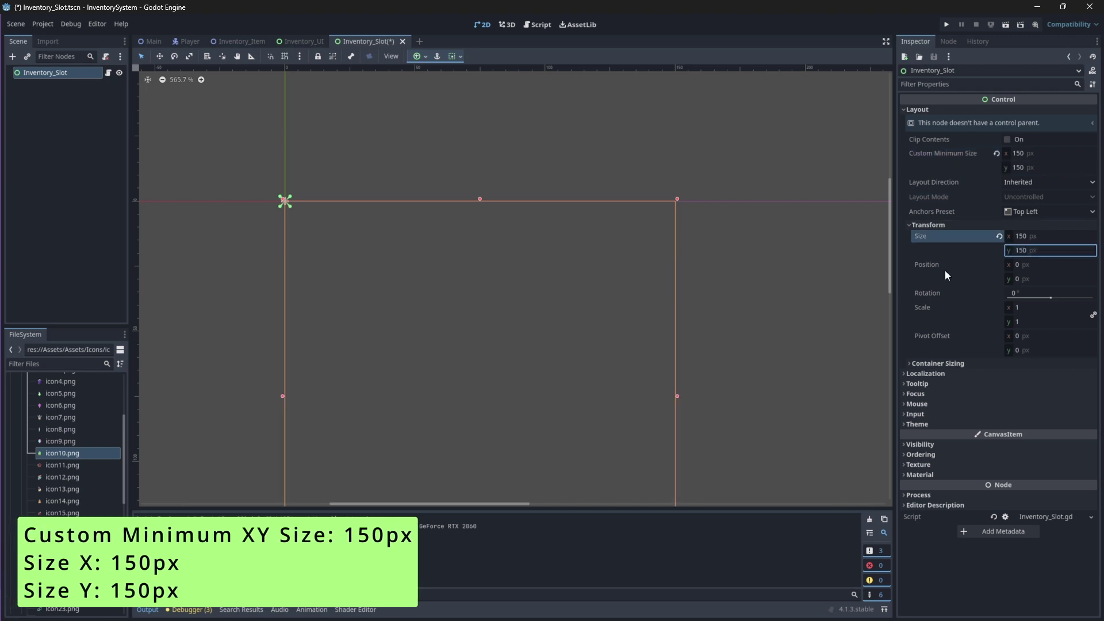
pyautogui.scroll(-1, 792, 283)
pyautogui.moveTo(792, 283); pyautogui.dragTo(693, 191, button='middle')
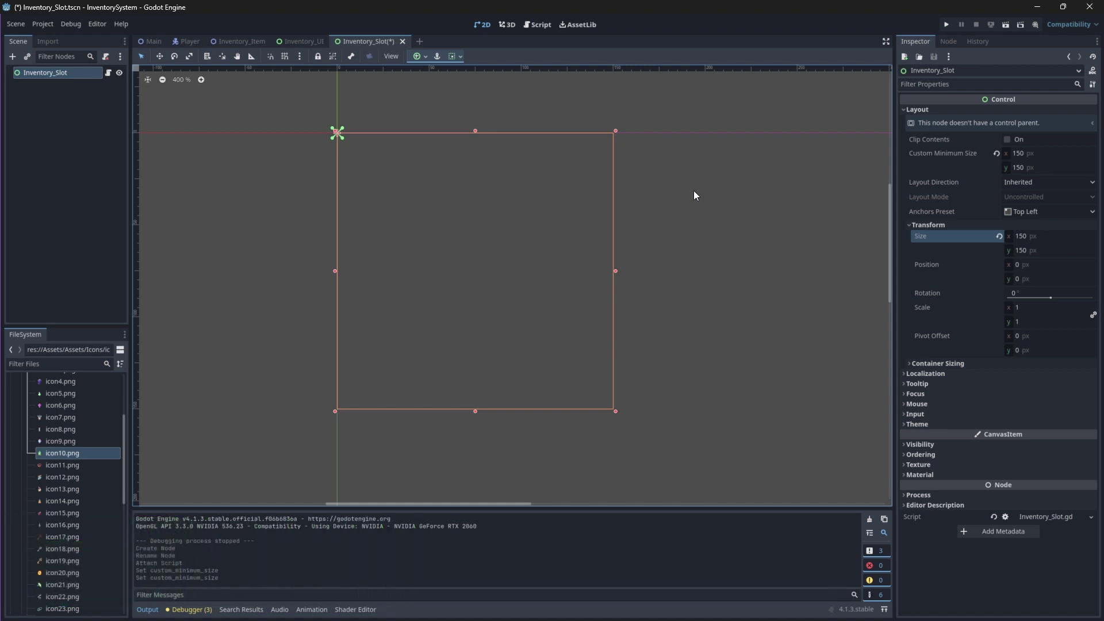
# Position the slot at 10, 10
pyautogui.click(1059, 266)
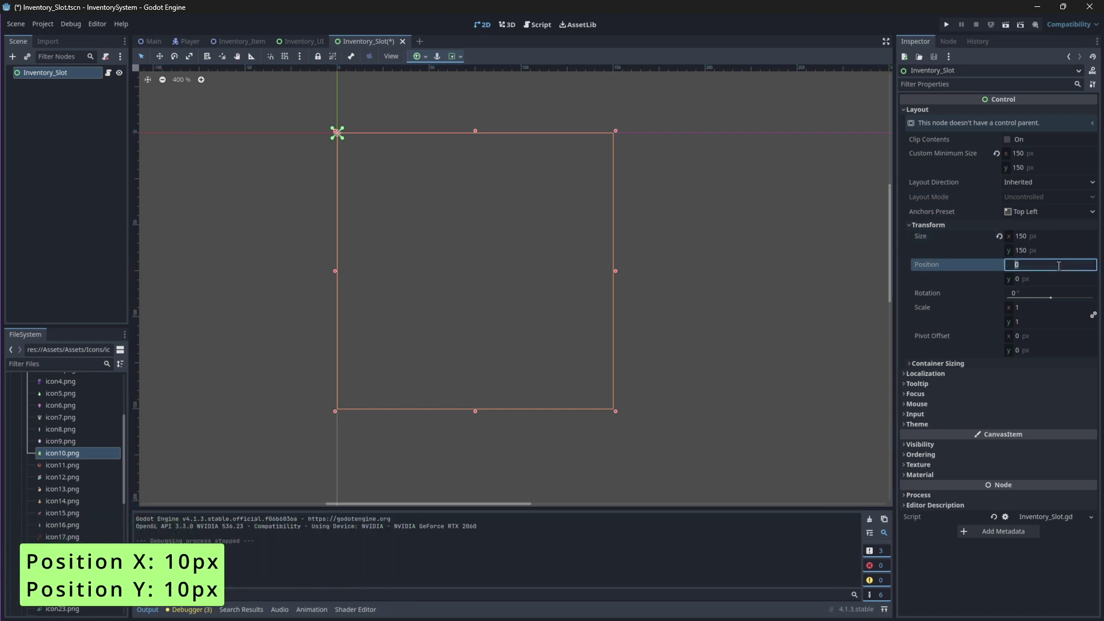
pyautogui.write('10')
pyautogui.press('Tab')
pyautogui.write('10')
pyautogui.press('Return')
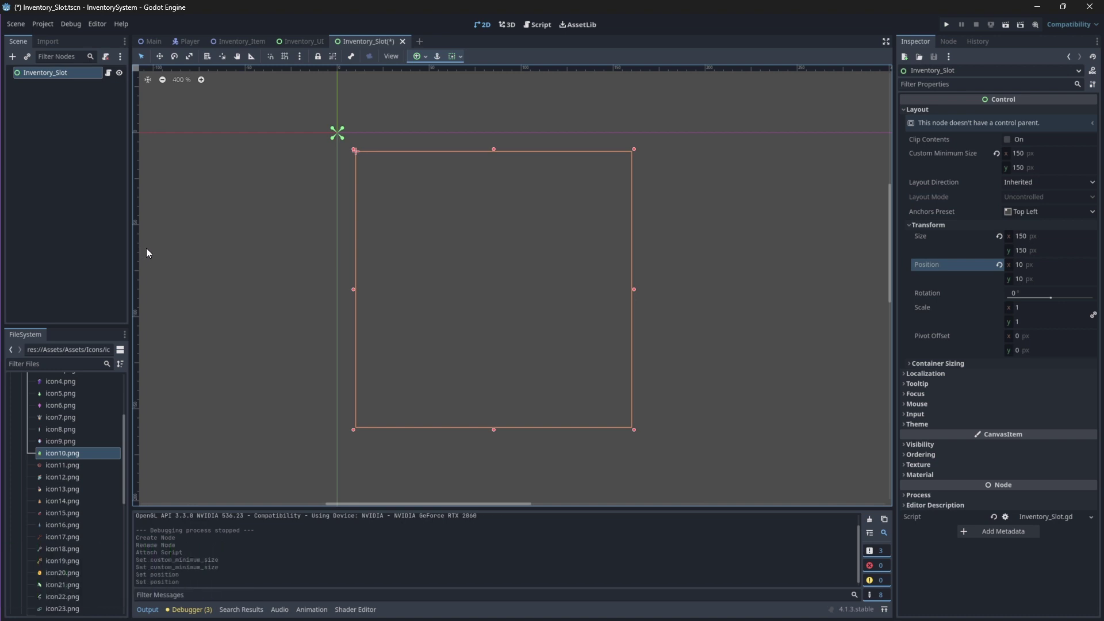
# Add a ColorRect child to Inventory_Slot named OuterBorder
pyautogui.click(12, 56)
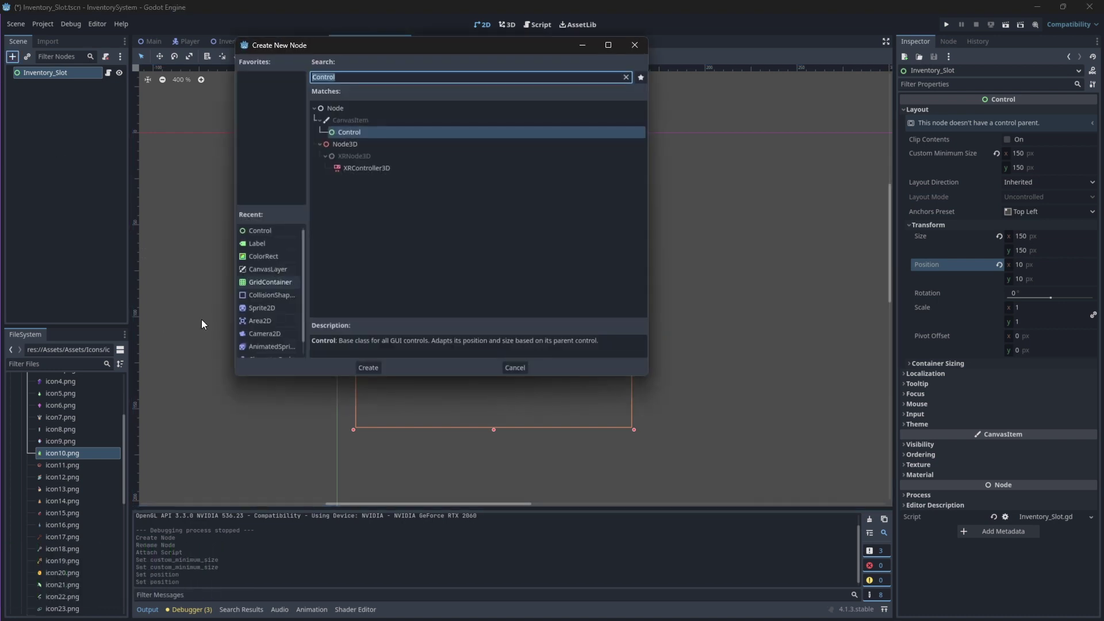
pyautogui.doubleClick(264, 251)
pyautogui.doubleClick(54, 86)
pyautogui.write('O')
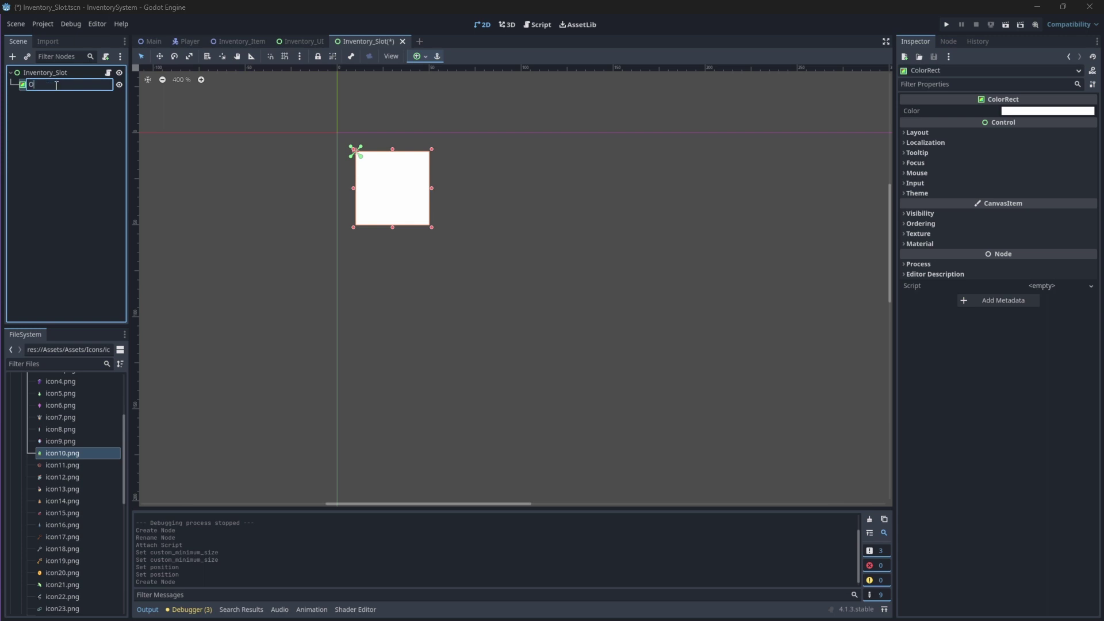
pyautogui.write('uterBorder')
pyautogui.press('Return')
# Stretch OuterBorder to Full Rect and colour it mint #98eecc
pyautogui.click(417, 56)
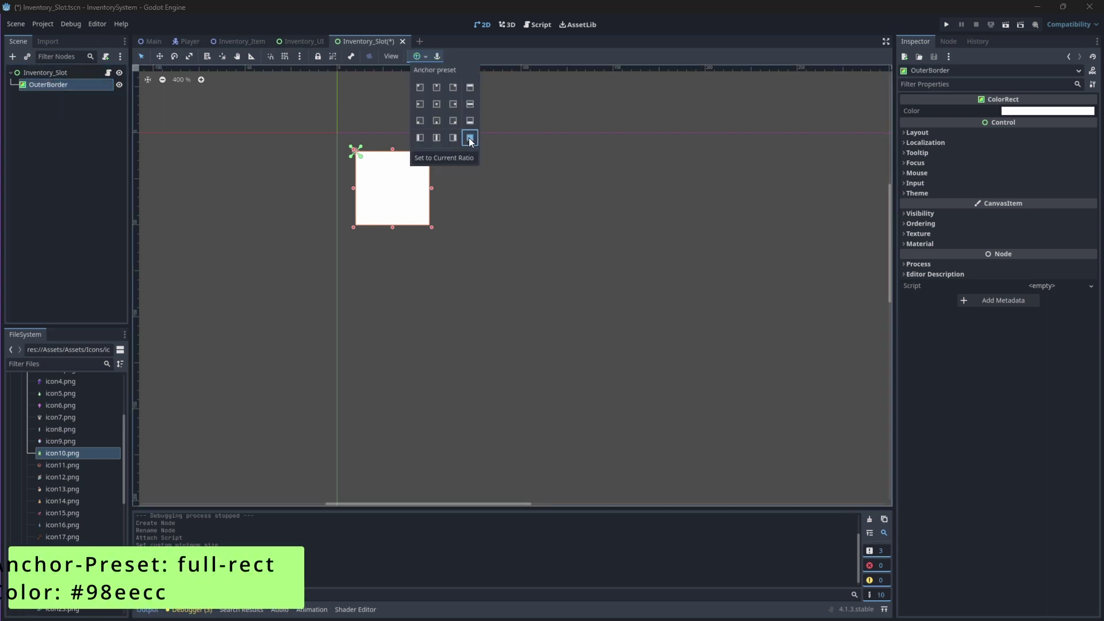
pyautogui.click(470, 137)
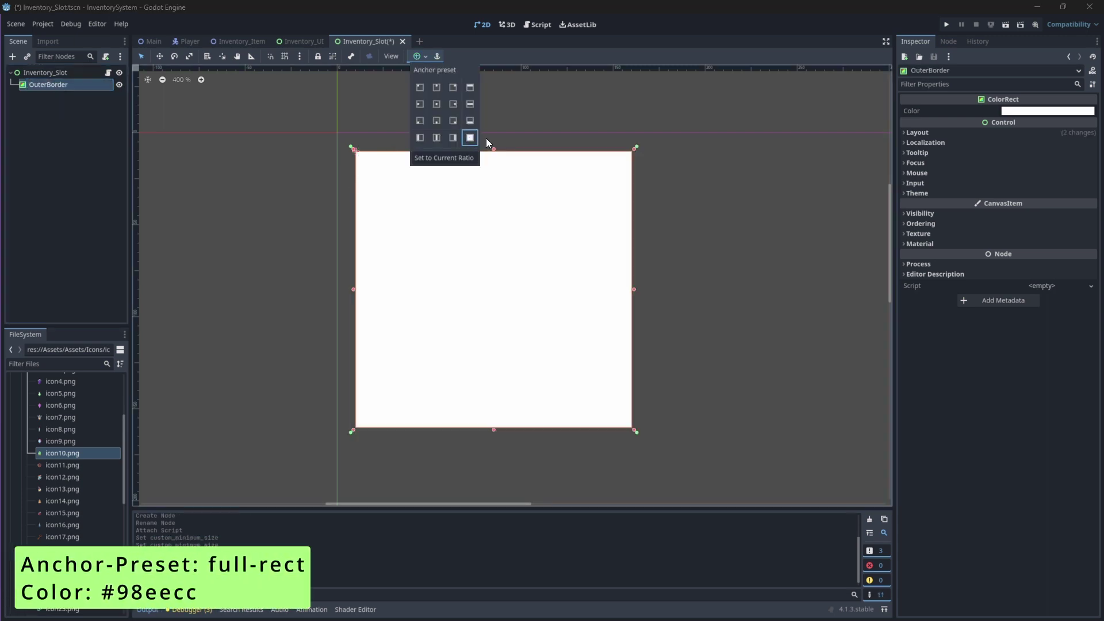
pyautogui.click(1015, 112)
pyautogui.click(1014, 112)
pyautogui.write('9')
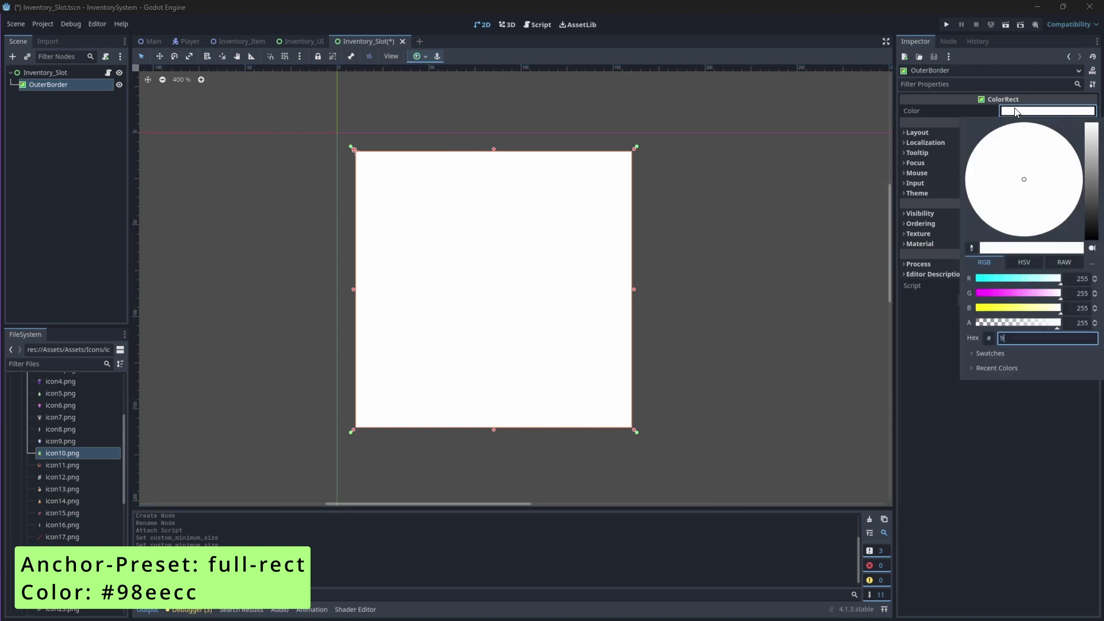
pyautogui.write('8eee')
pyautogui.write('cc')
pyautogui.press('Return')
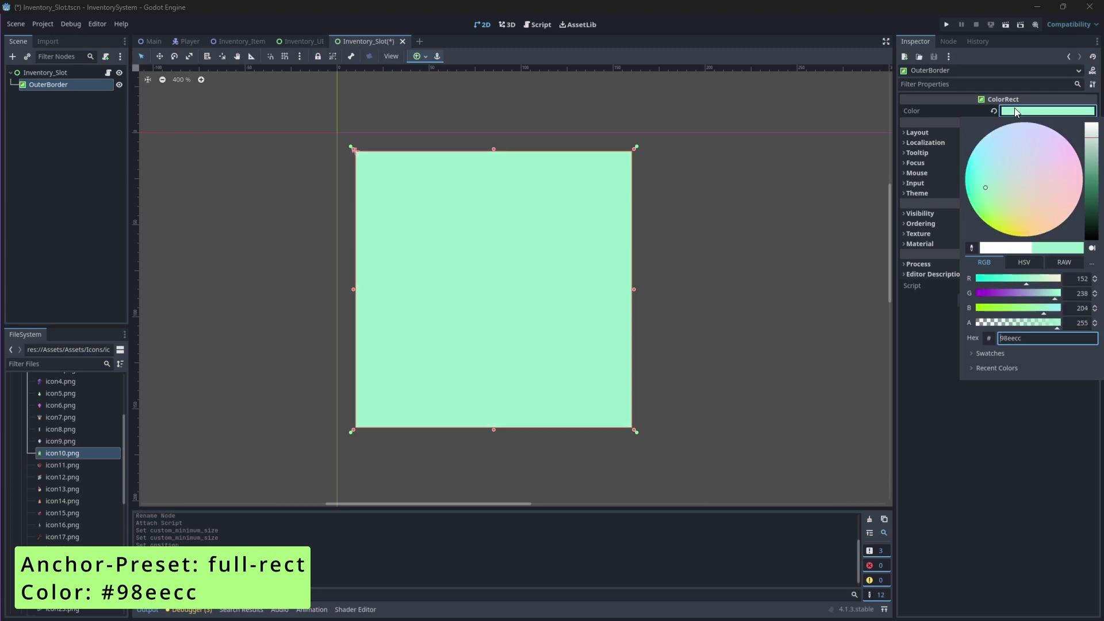
# Add another ColorRect under Inventory_Slot and name it InnerBorder
pyautogui.click(63, 70)
pyautogui.click(62, 70)
pyautogui.hotkey('ctrl', 'a')
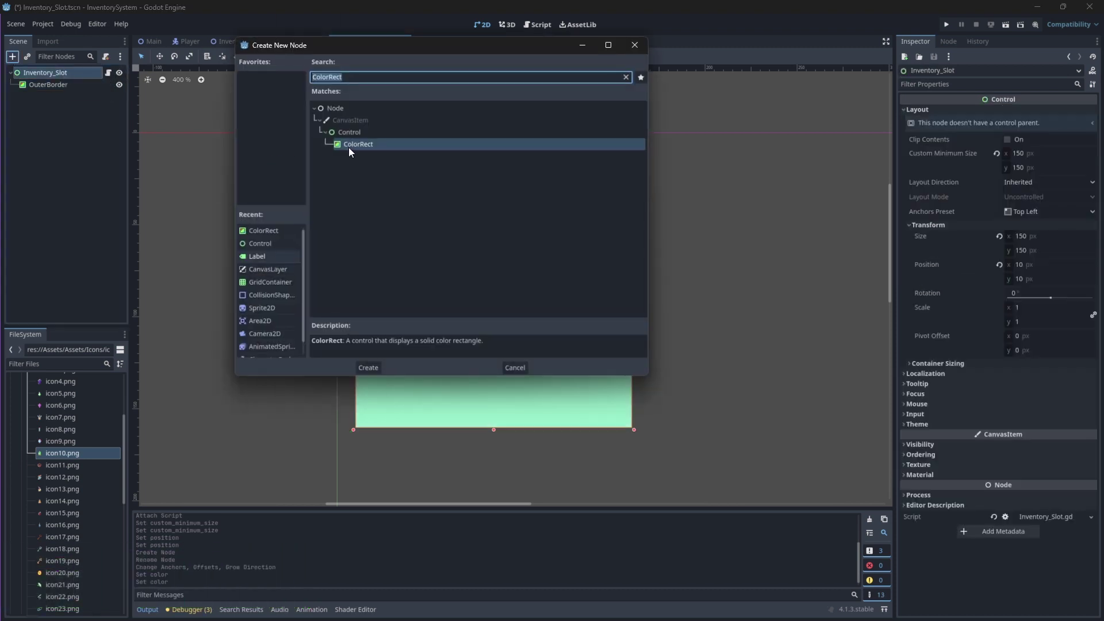
pyautogui.doubleClick(348, 145)
pyautogui.doubleClick(52, 96)
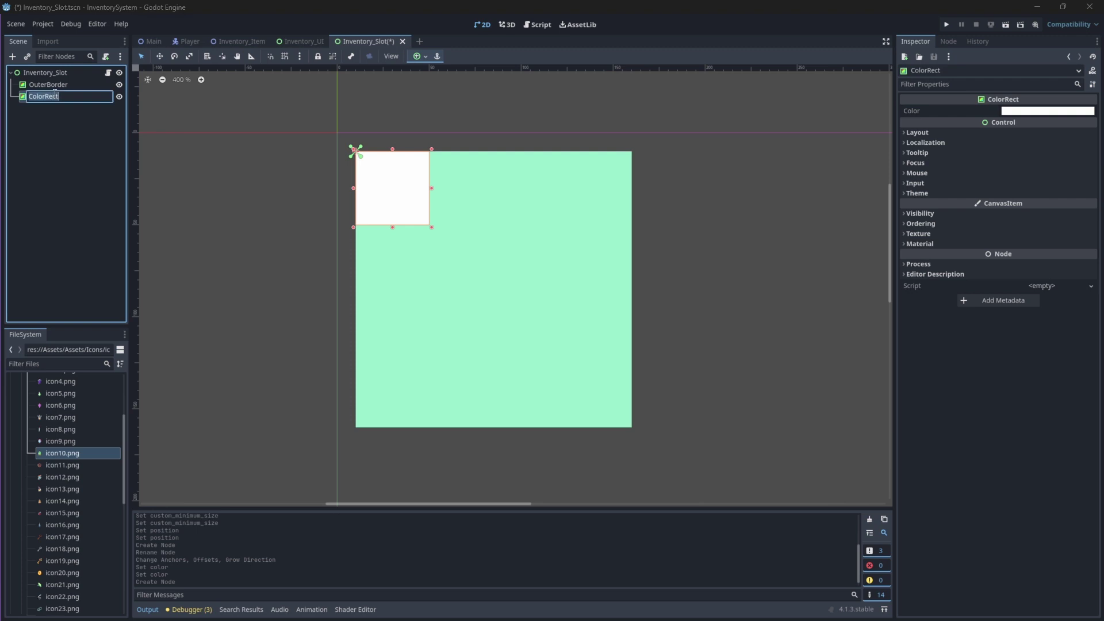
pyautogui.write('innerBorder')
pyautogui.press('Return')
pyautogui.doubleClick(36, 95)
pyautogui.write('Inner')
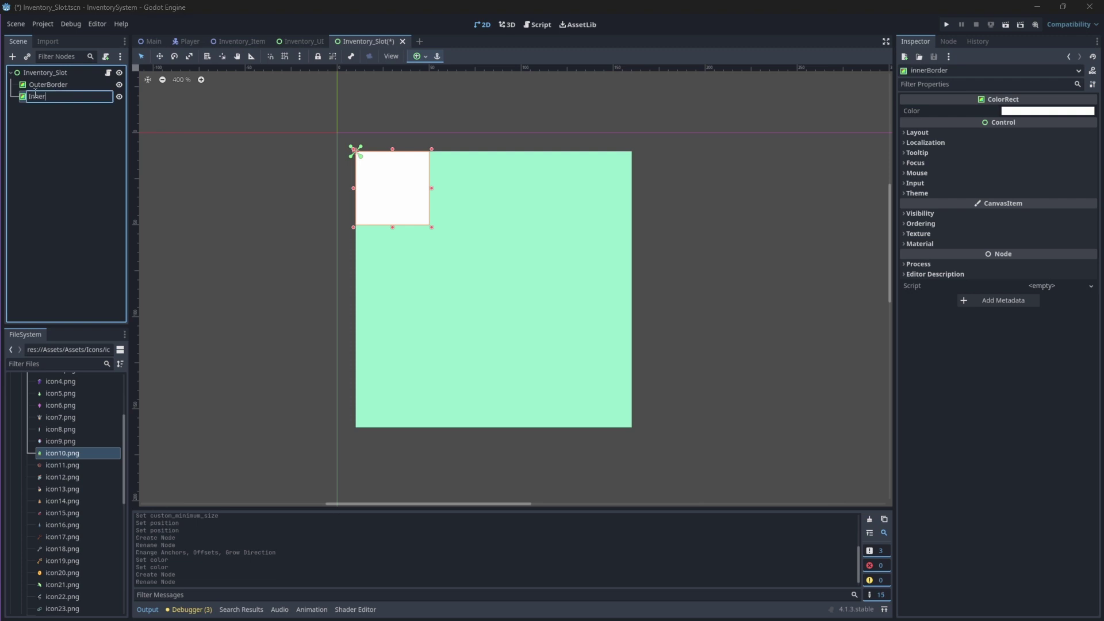
pyautogui.write('Border')
pyautogui.press('Return')
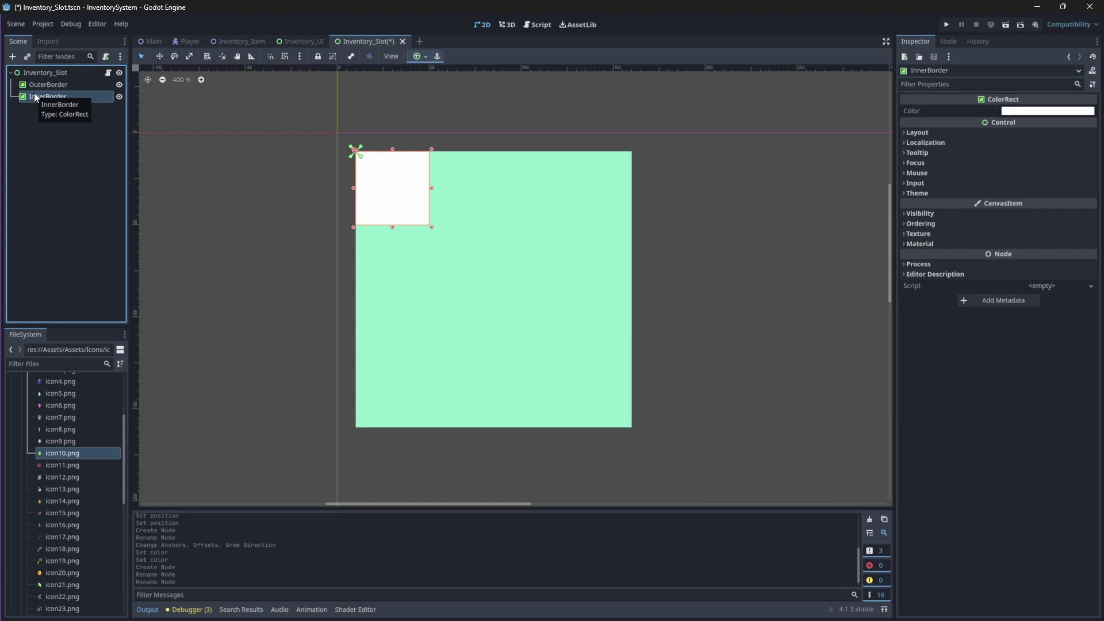
# Size InnerBorder to 140 × 140 px
pyautogui.click(917, 132)
pyautogui.click(1020, 245)
pyautogui.write('140')
pyautogui.click(1033, 254)
pyautogui.write('14')
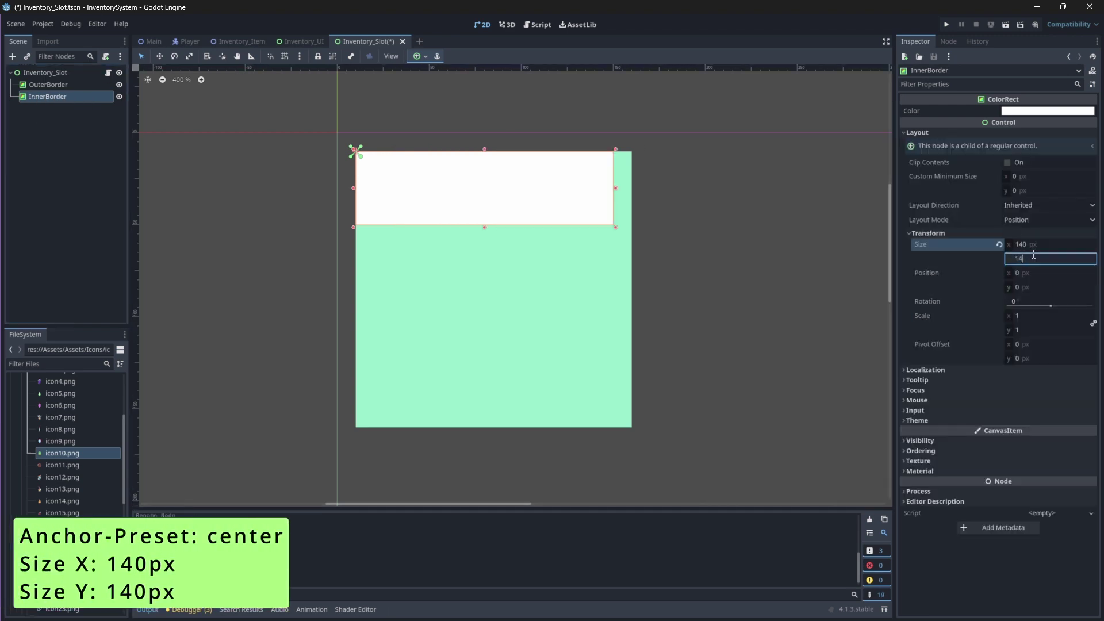
pyautogui.write('0')
pyautogui.press('Return')
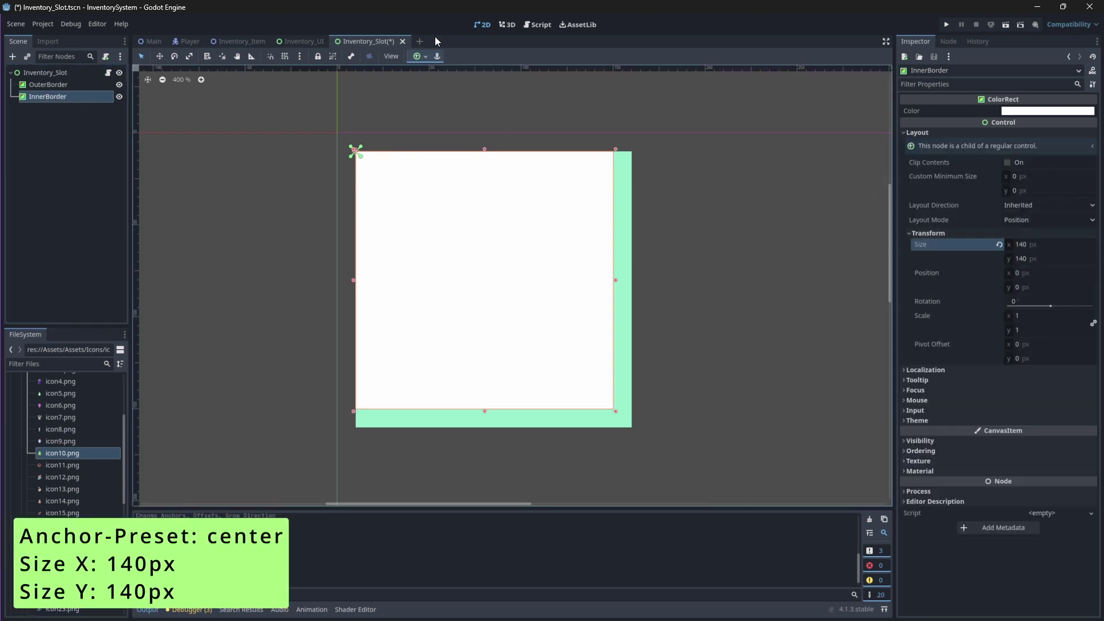
# Centre InnerBorder with the Center anchor preset and colour it grey #9c9a95
pyautogui.click(421, 56)
pyautogui.click(436, 103)
pyautogui.click(1047, 110)
pyautogui.write('9')
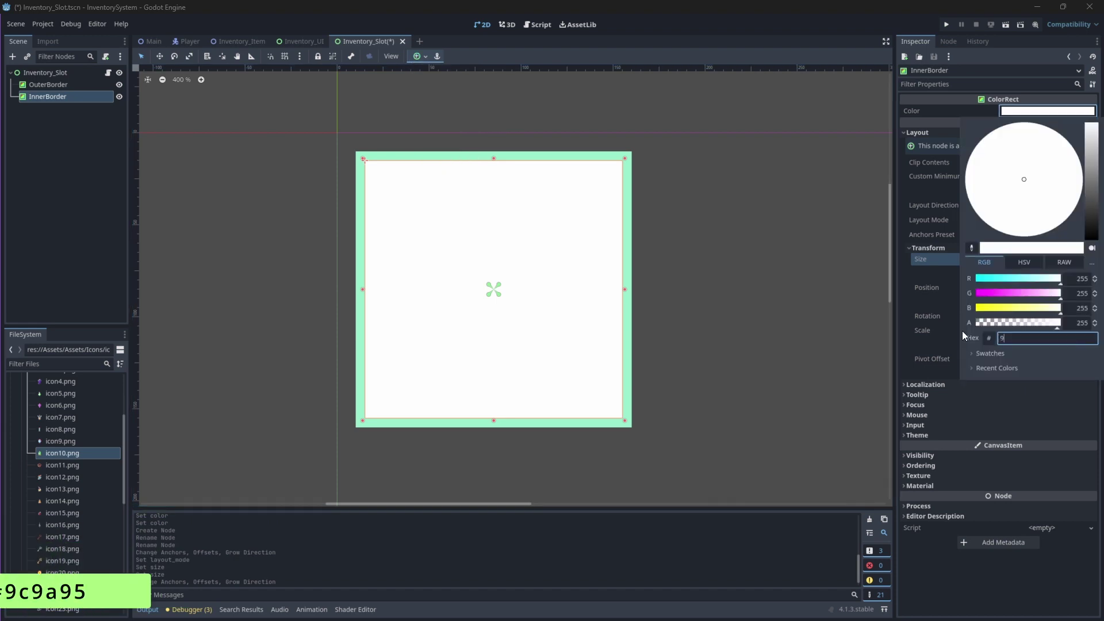
pyautogui.write('c9a95')
pyautogui.press('Return')
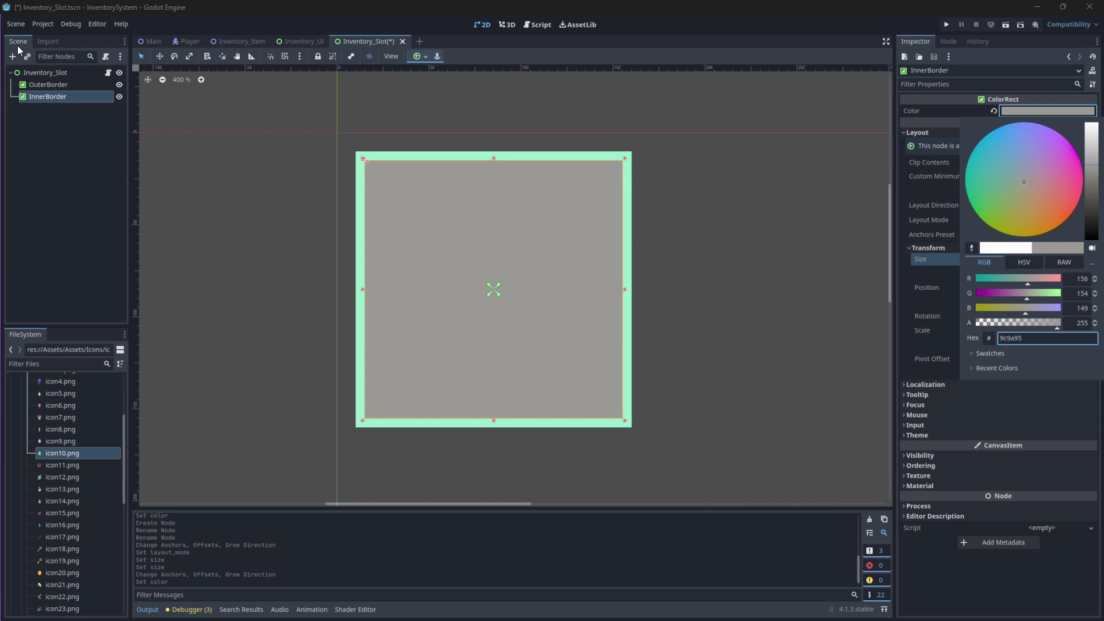
pyautogui.click(121, 108)
# Add a Sprite2D and a Label as children of InnerBorder
pyautogui.click(12, 57)
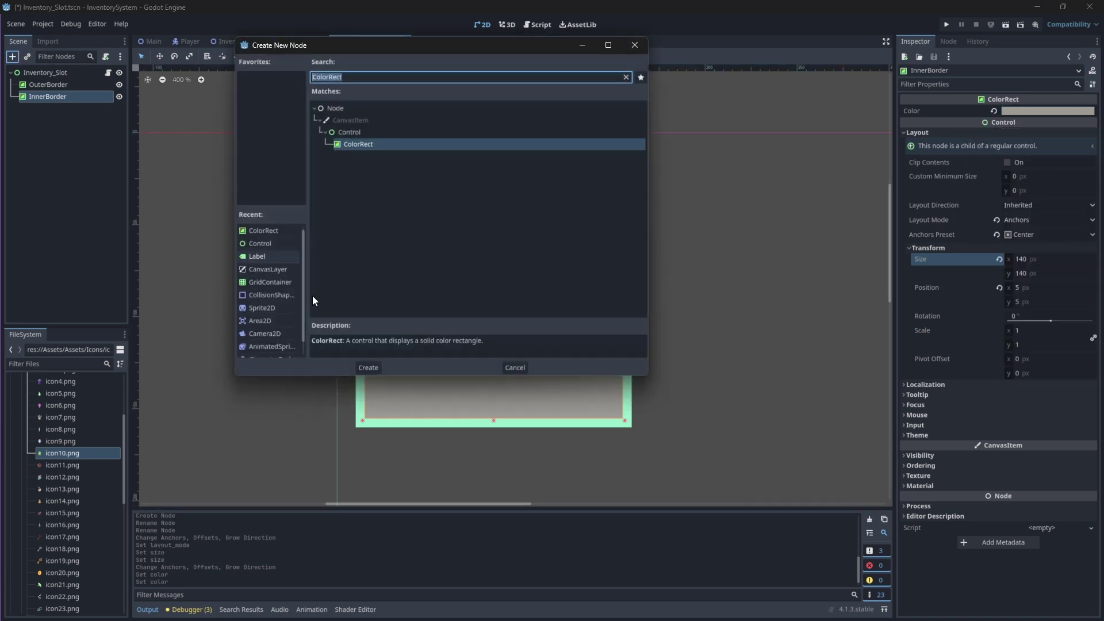
pyautogui.doubleClick(268, 305)
pyautogui.click(12, 56)
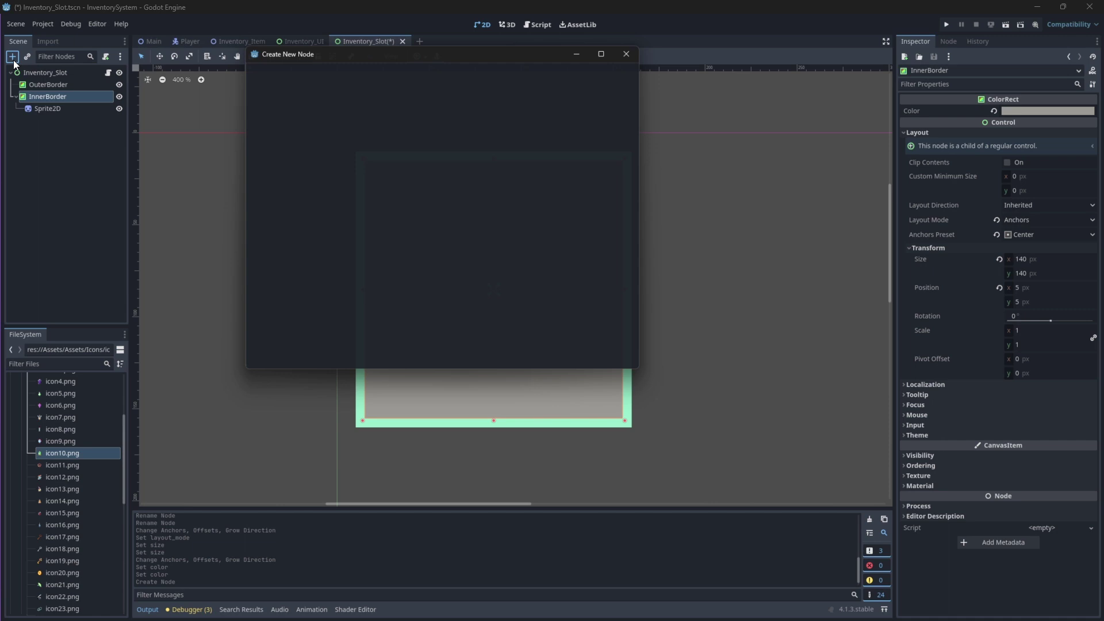
pyautogui.doubleClick(254, 271)
# Rename the Sprite2D to ItemIcon and the Label to ItemQuantity
pyautogui.click(76, 109)
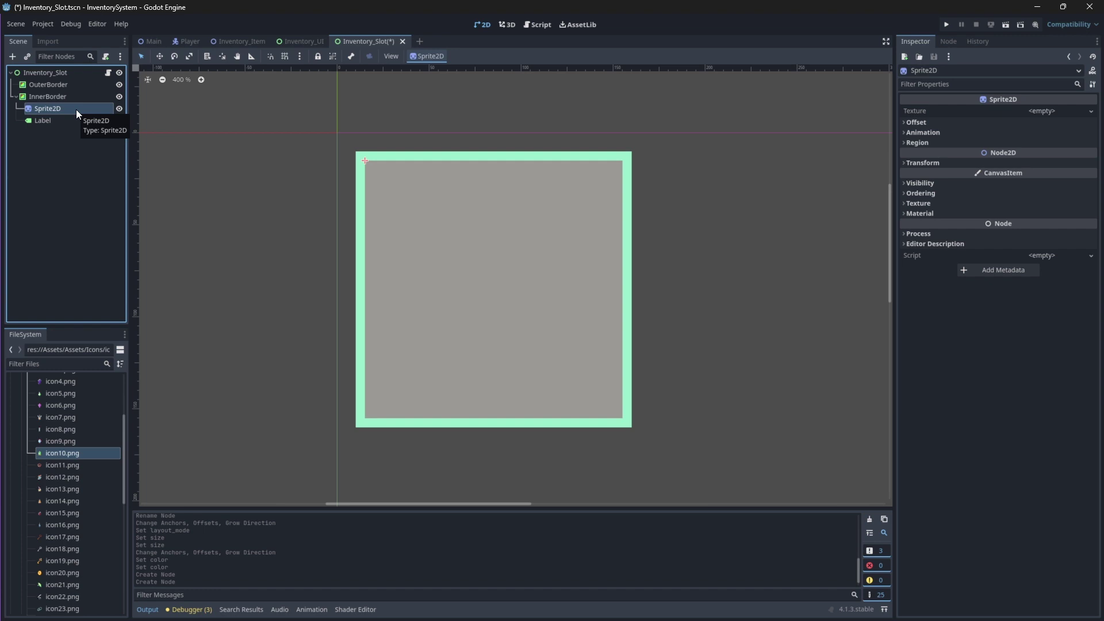
pyautogui.doubleClick(73, 109)
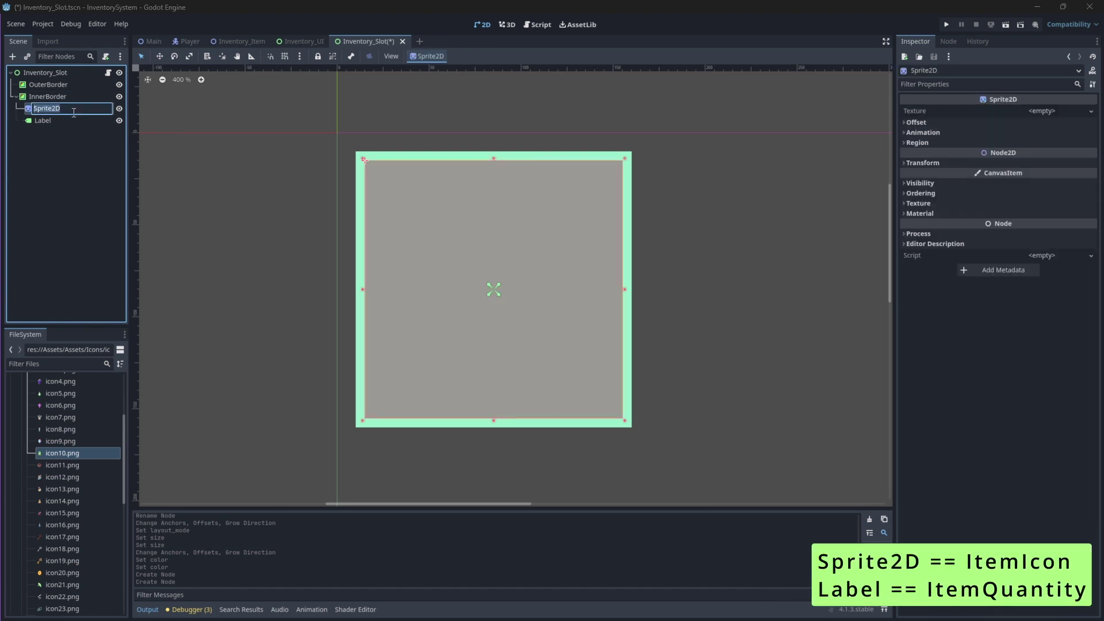
pyautogui.write('ItemIcon')
pyautogui.press('Return')
pyautogui.doubleClick(60, 120)
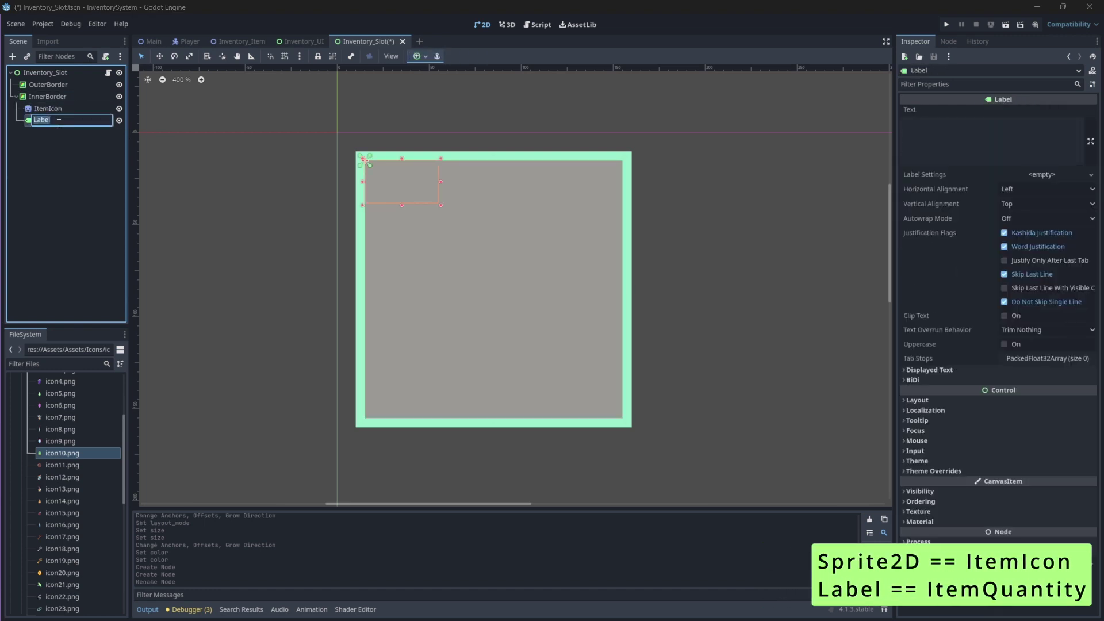
pyautogui.write('ItemQuantity')
pyautogui.press('Return')
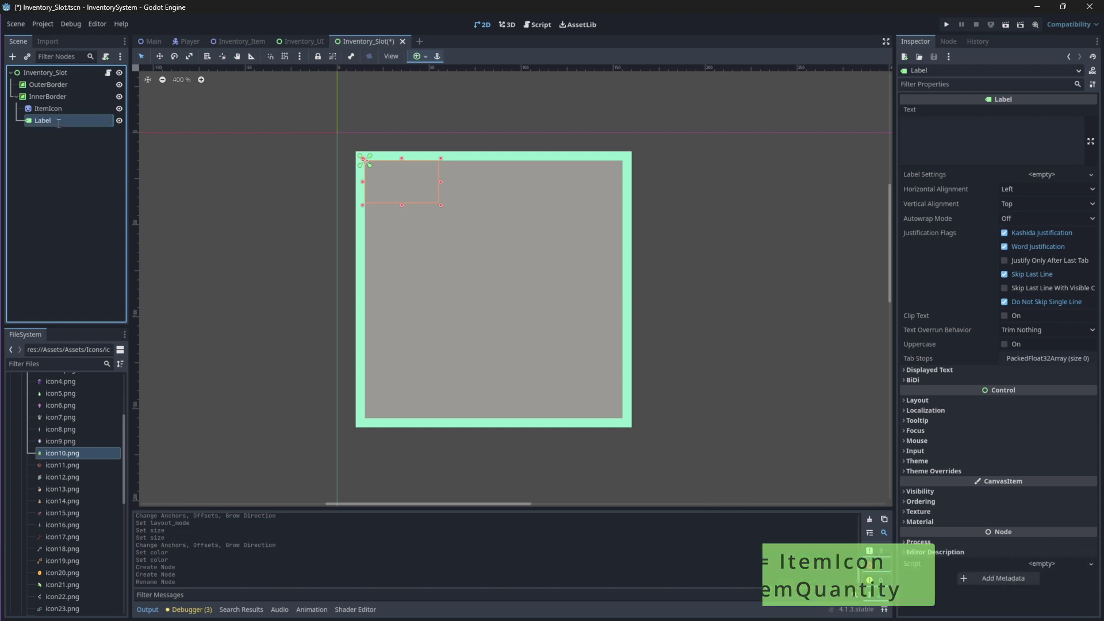
# Give ItemIcon the icon10.png texture at 2.5 scale
pyautogui.click(48, 108)
pyautogui.moveTo(88, 450); pyautogui.dragTo(1026, 107)
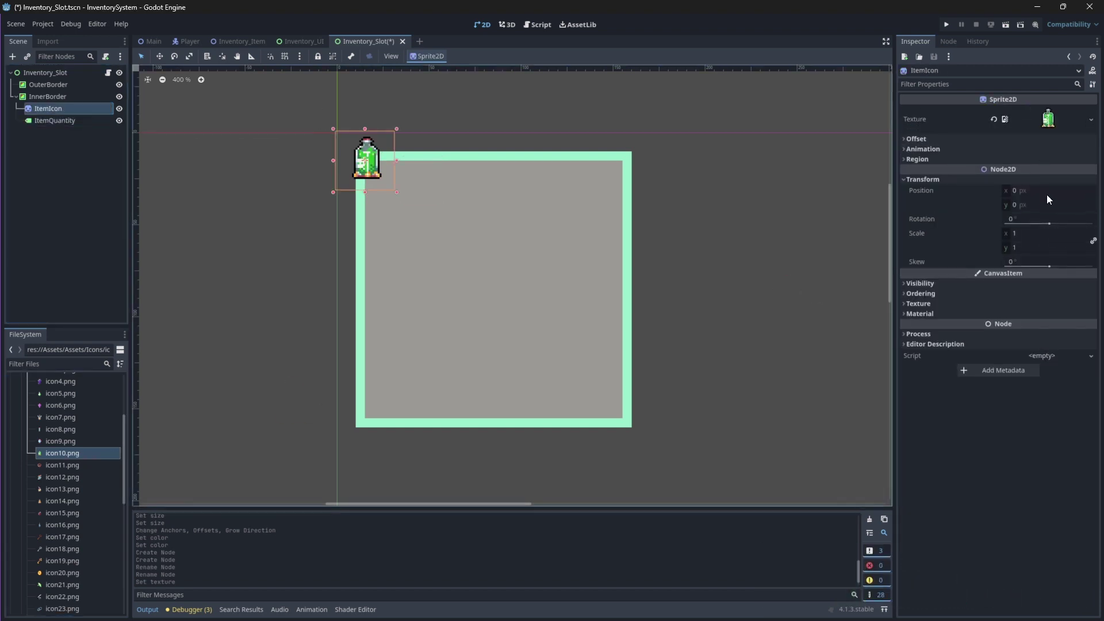
pyautogui.click(1027, 233)
pyautogui.write('2')
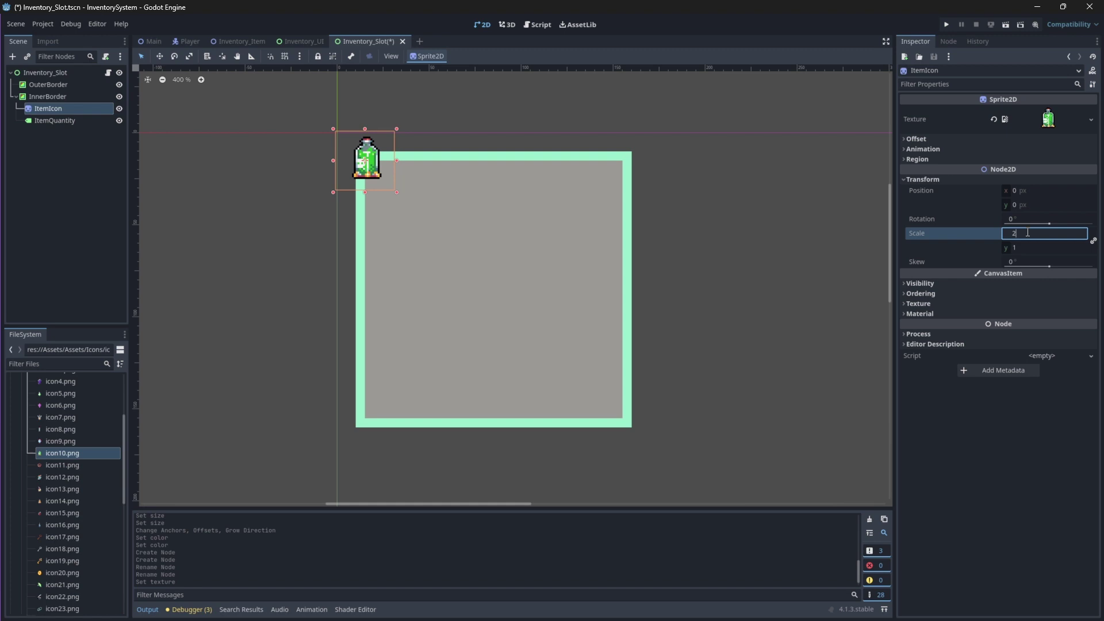
pyautogui.write('.5')
pyautogui.press('Return')
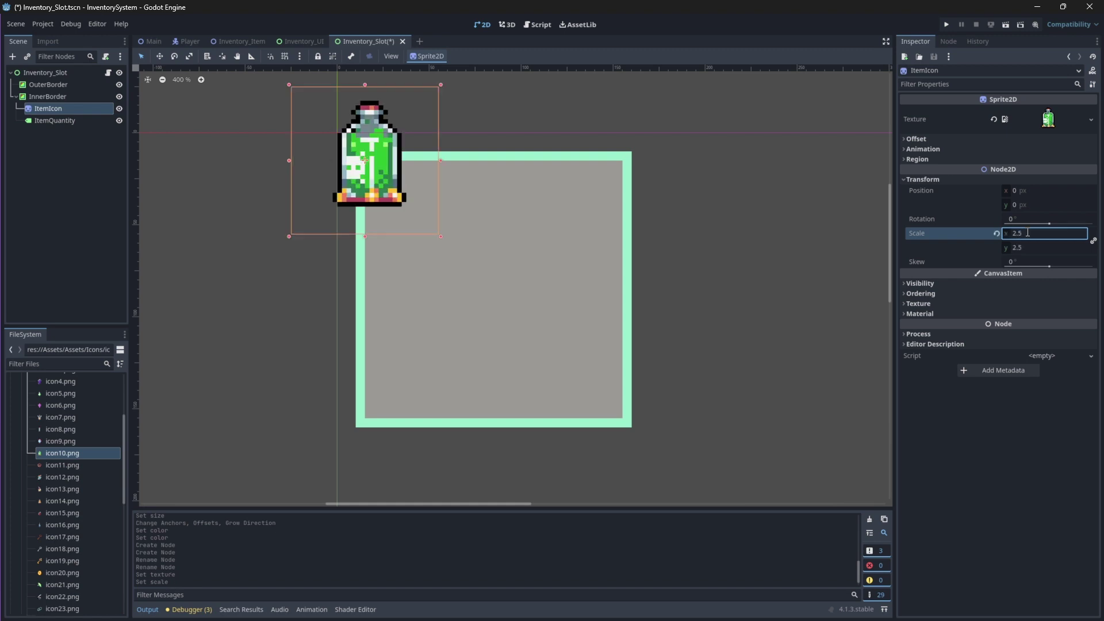
# Move ItemIcon to position 70, 70
pyautogui.click(1022, 191)
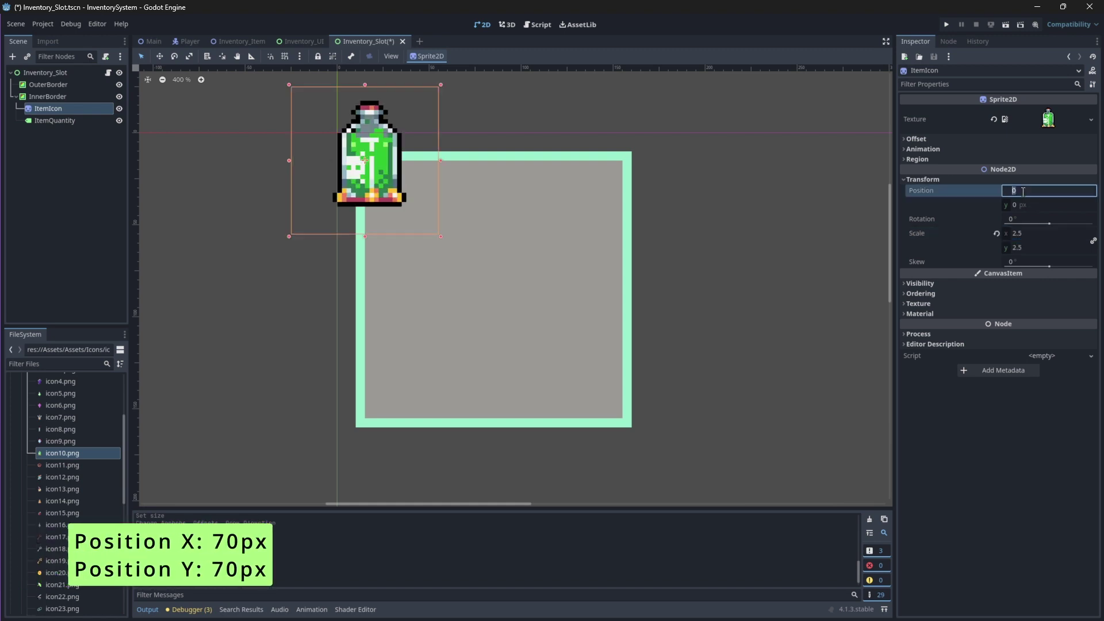
pyautogui.write('70')
pyautogui.click(1031, 206)
pyautogui.write('70')
pyautogui.press('Return')
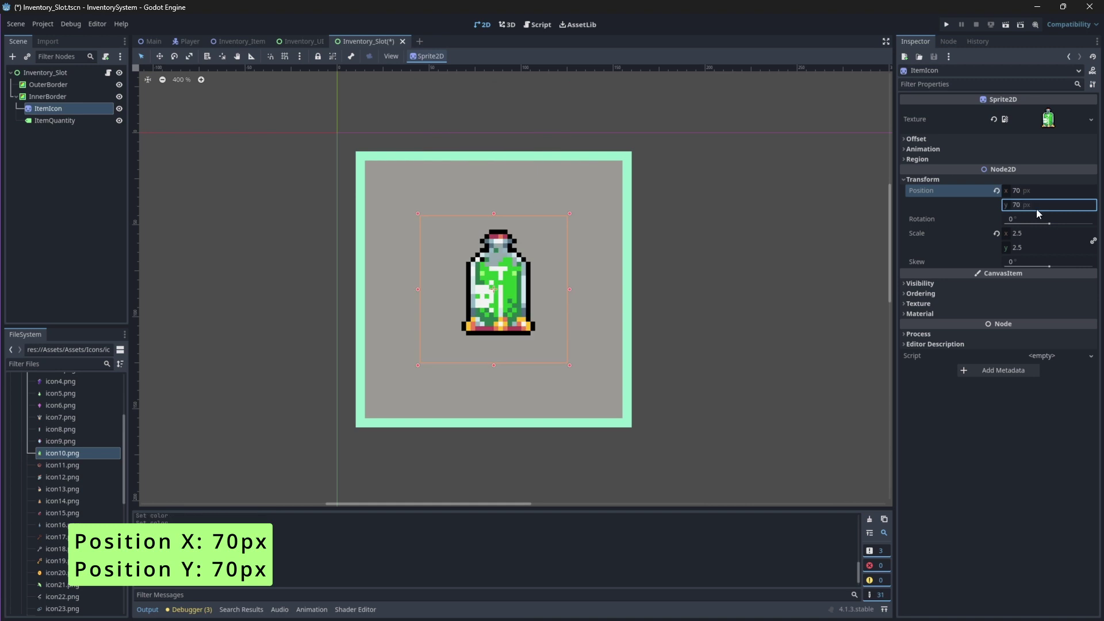
pyautogui.click(57, 120)
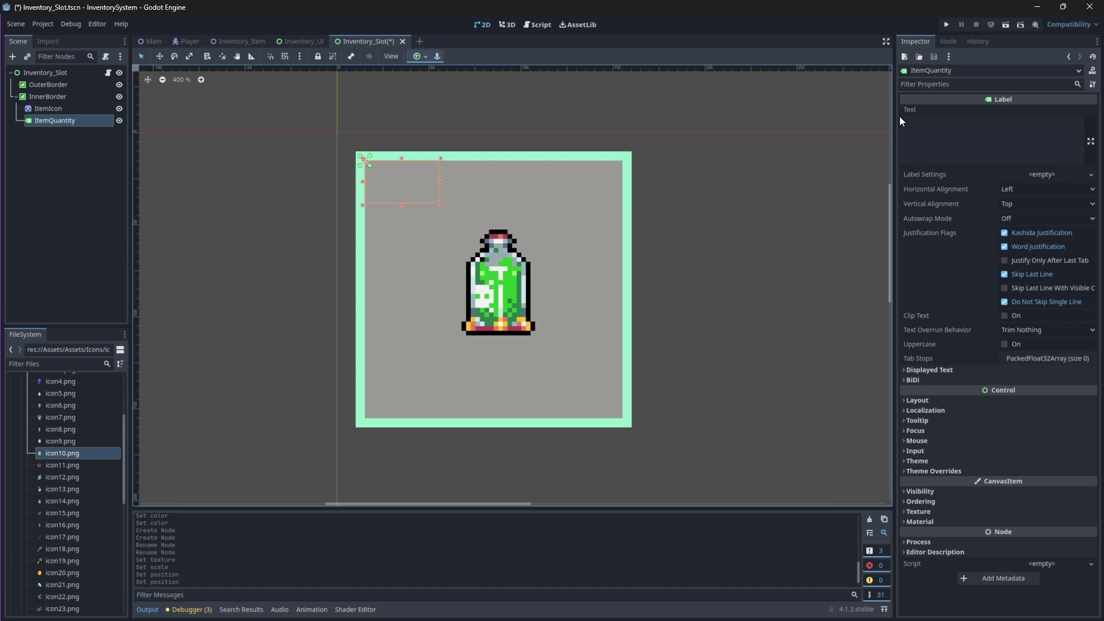
# Set ItemQuantity's text to "1" and override its font with the Arcade Classic pixel font
pyautogui.click(900, 118)
pyautogui.write('1')
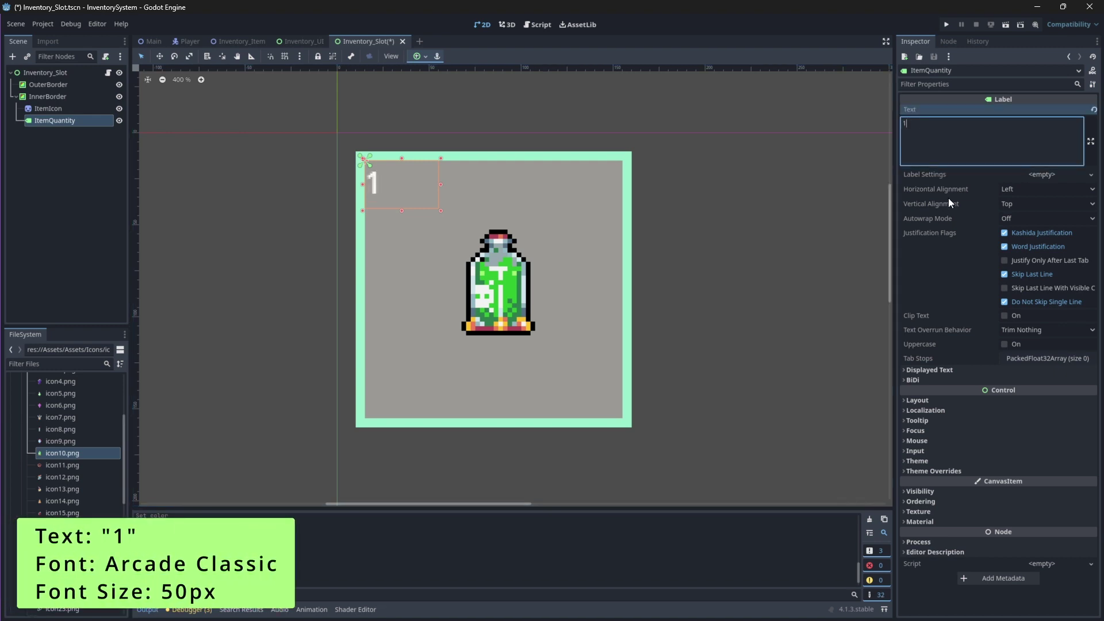
pyautogui.click(914, 470)
pyautogui.scroll(-1, 908, 476)
pyautogui.click(914, 477)
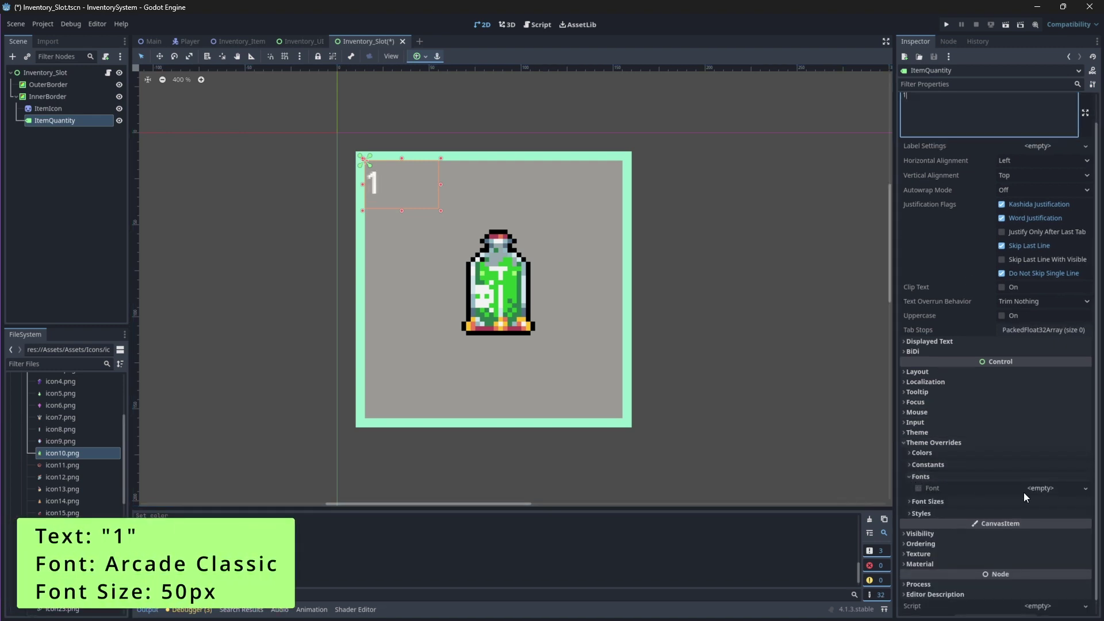
pyautogui.click(1024, 493)
pyautogui.click(1018, 528)
pyautogui.doubleClick(524, 264)
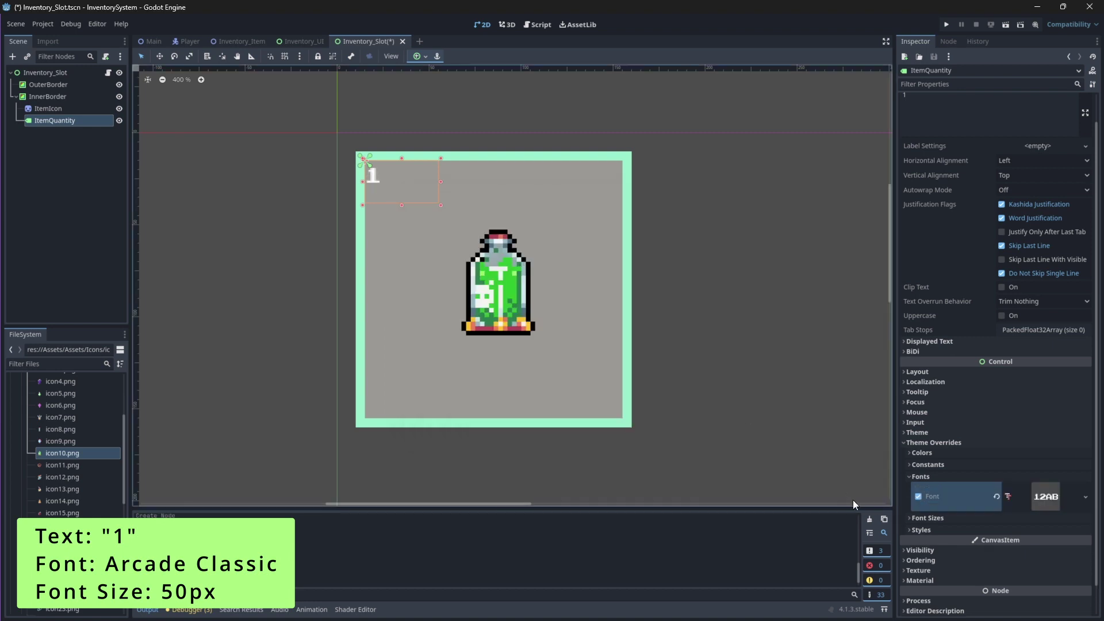
# Override the label's font size to 50 and font colour to #131313
pyautogui.click(914, 518)
pyautogui.click(918, 529)
pyautogui.click(1035, 528)
pyautogui.write('50')
pyautogui.press('Return')
pyautogui.click(919, 453)
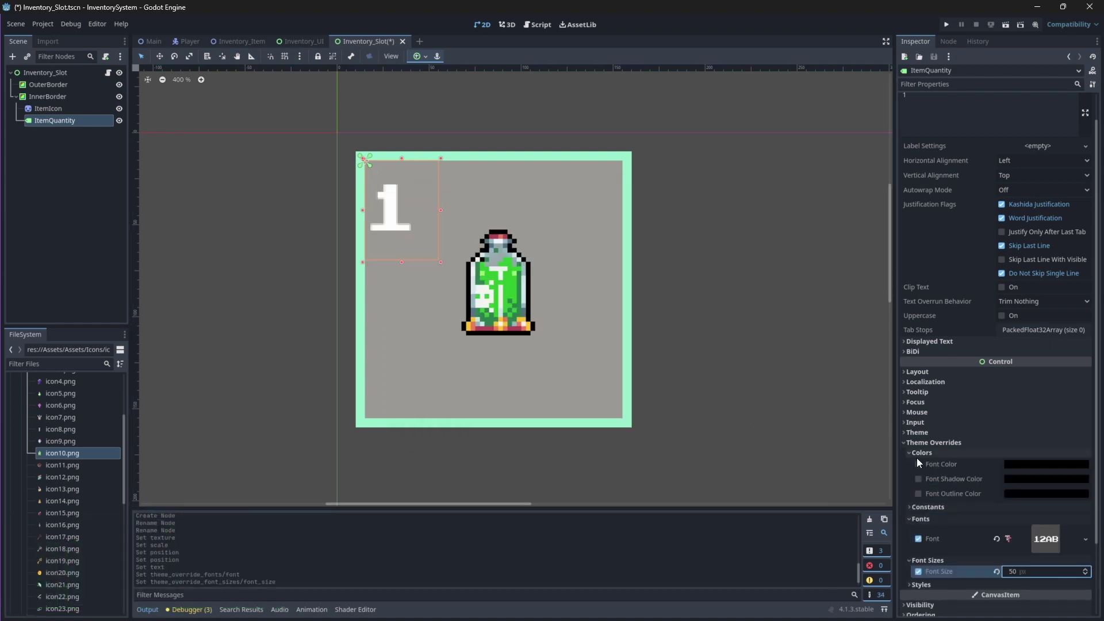
pyautogui.click(918, 463)
pyautogui.click(1025, 463)
pyautogui.write('1')
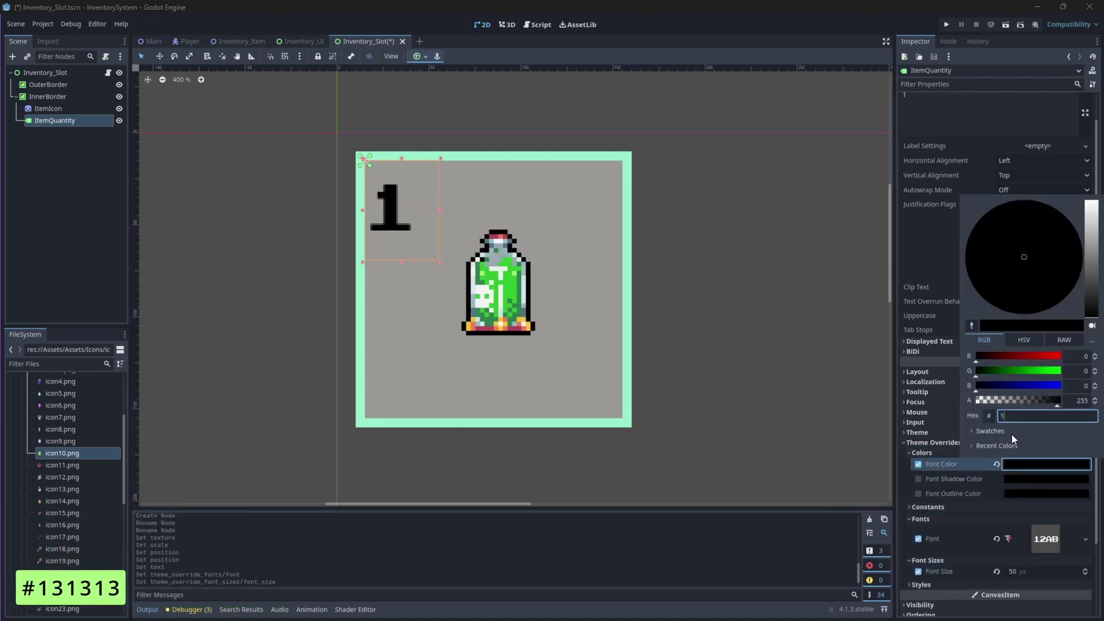
pyautogui.write('31313')
pyautogui.press('Return')
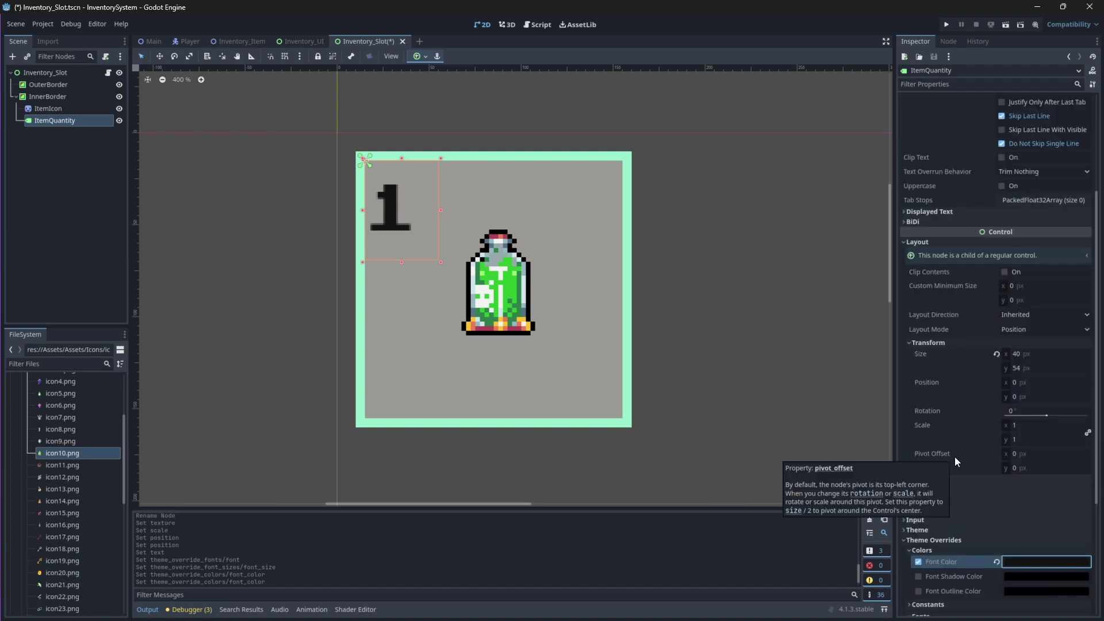
# Shift ItemQuantity to x position 5
pyautogui.click(1035, 383)
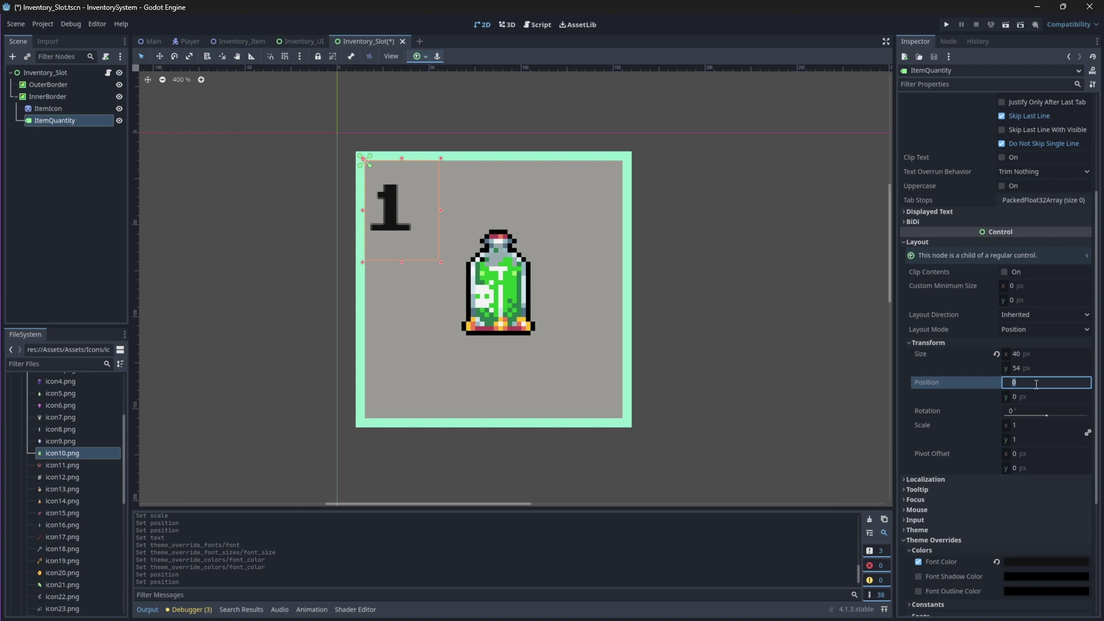
pyautogui.write('5')
pyautogui.press('Return')
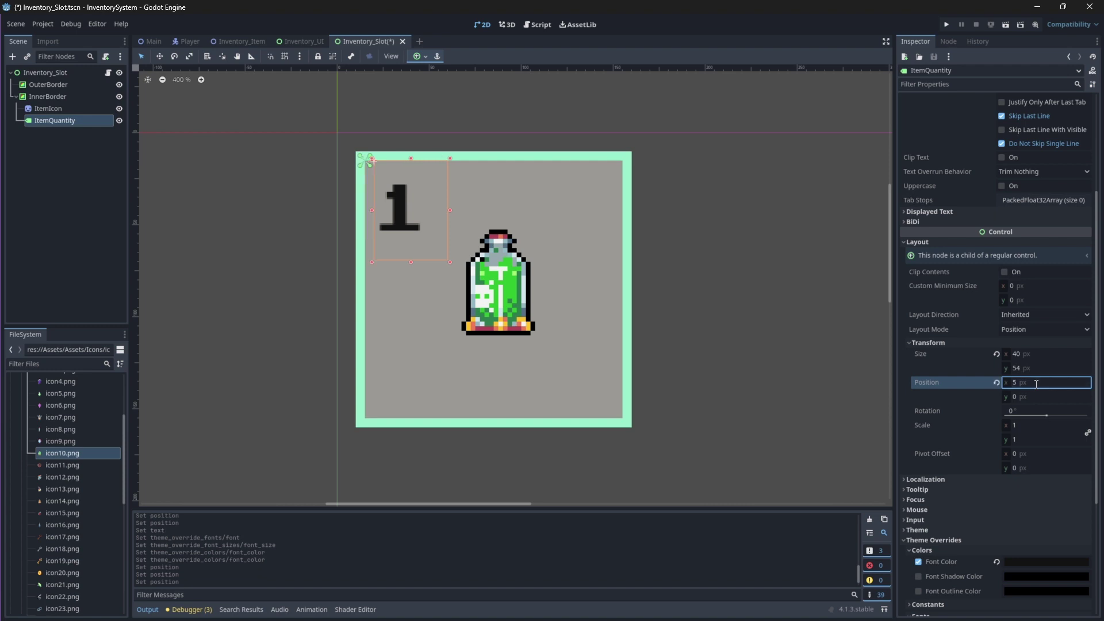
pyautogui.click(45, 73)
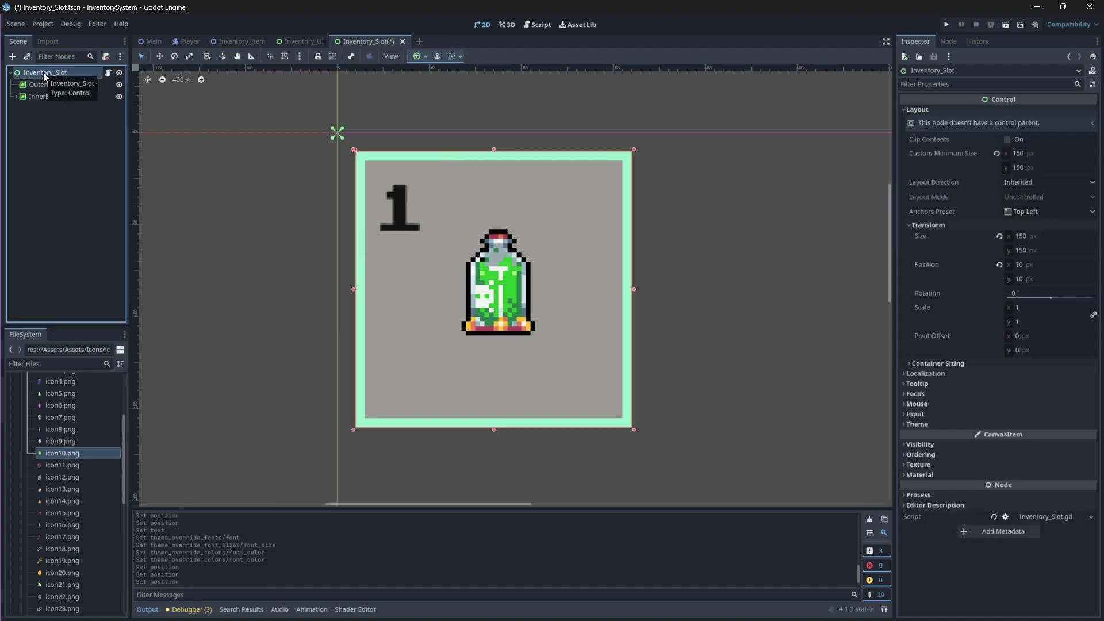
# Add a Button under Inventory_Slot named ItemButton
pyautogui.click(12, 57)
pyautogui.write('Button')
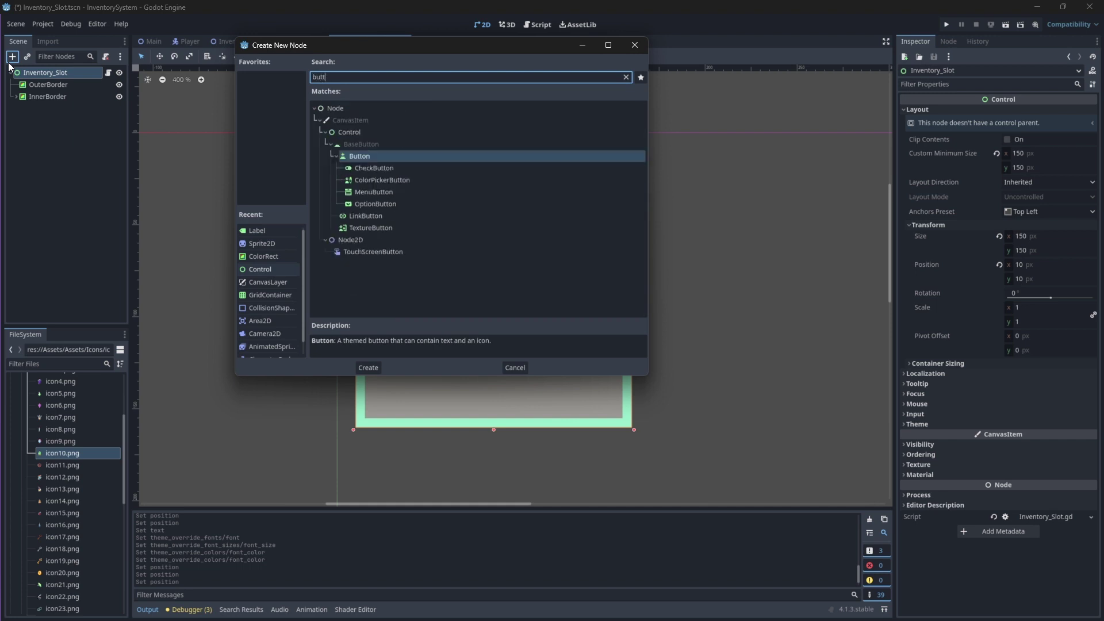
pyautogui.press('Return')
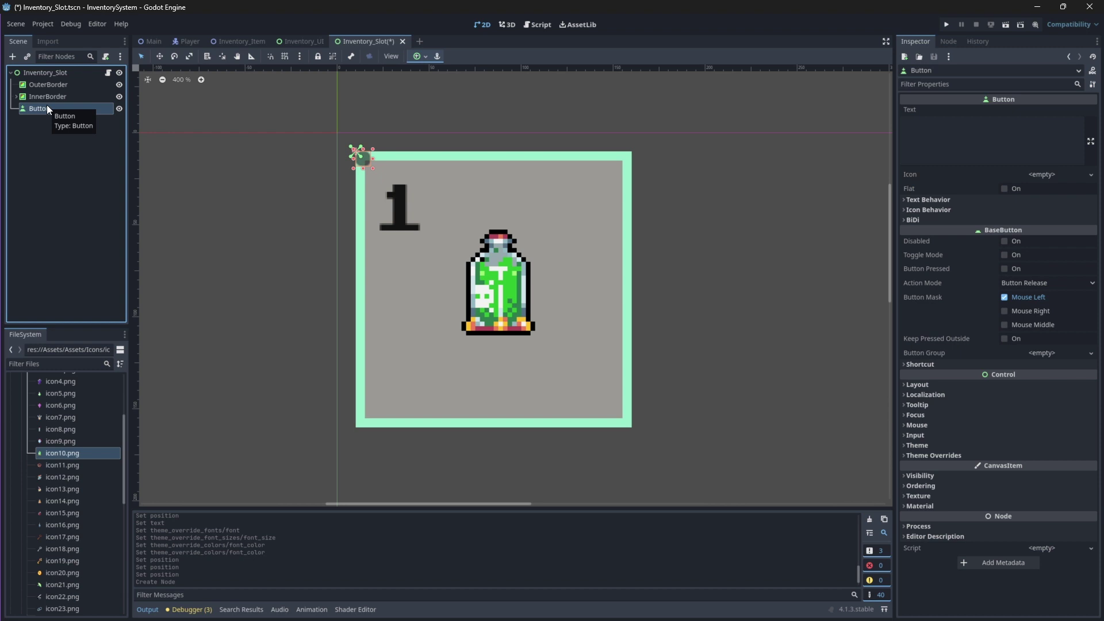
pyautogui.doubleClick(63, 108)
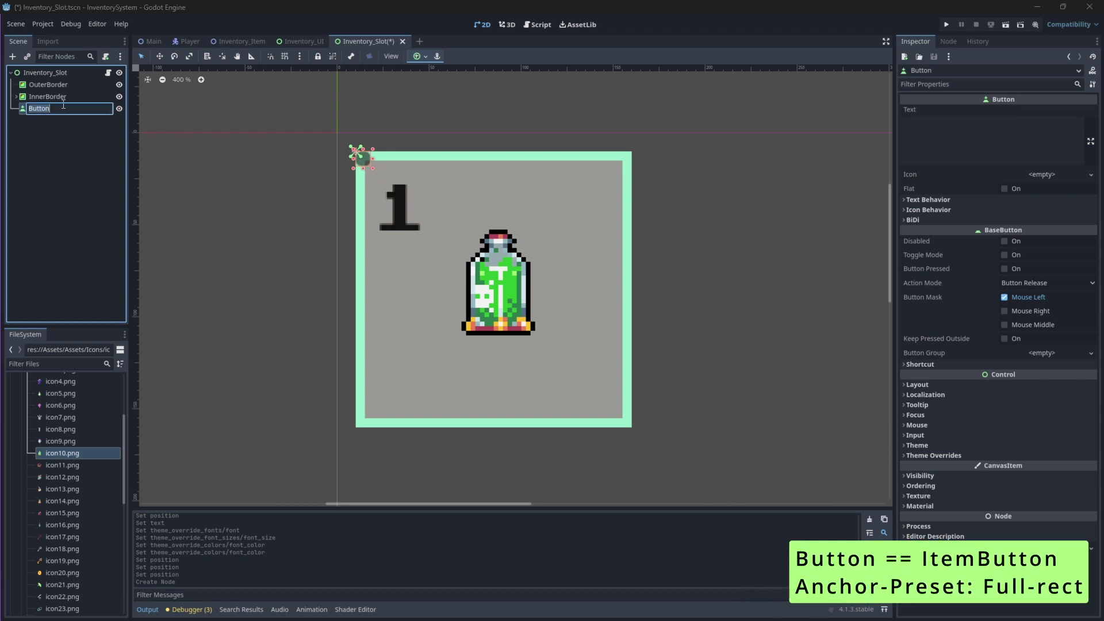
pyautogui.write('ItemButton')
pyautogui.press('Return')
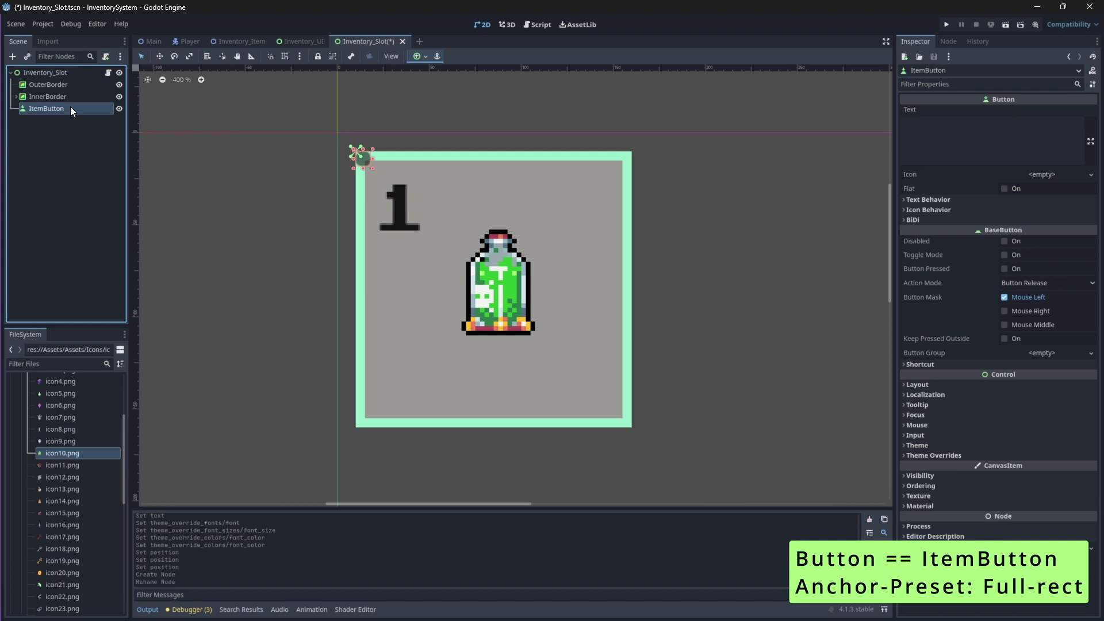
# Stretch ItemButton to Full Rect and give its Normal style a new StyleBoxEmpty
pyautogui.click(423, 55)
pyautogui.click(466, 140)
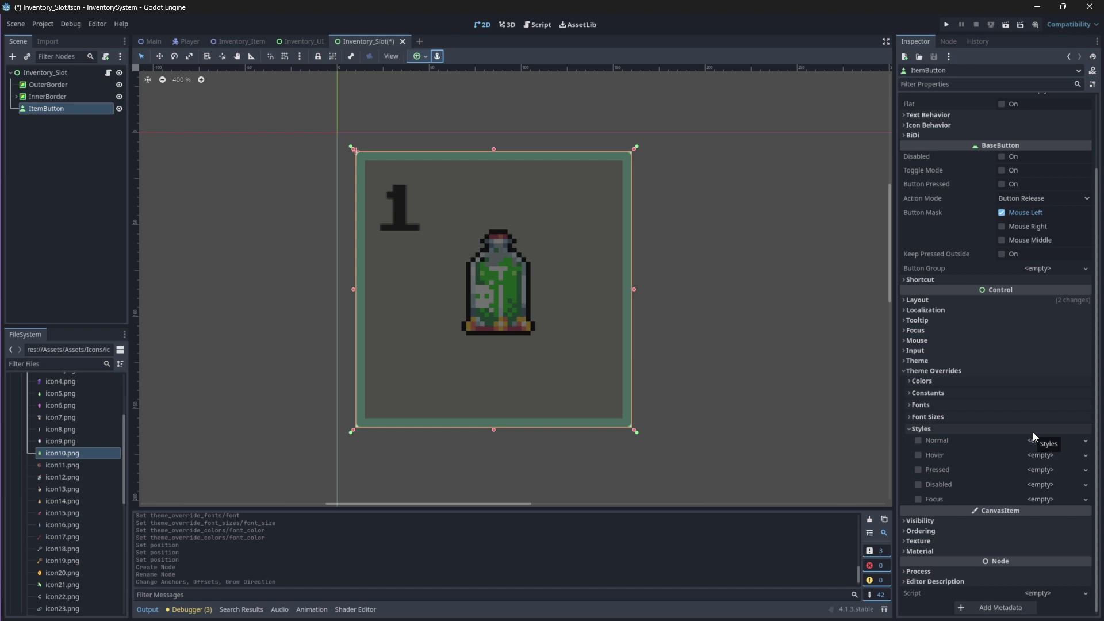
pyautogui.click(1054, 440)
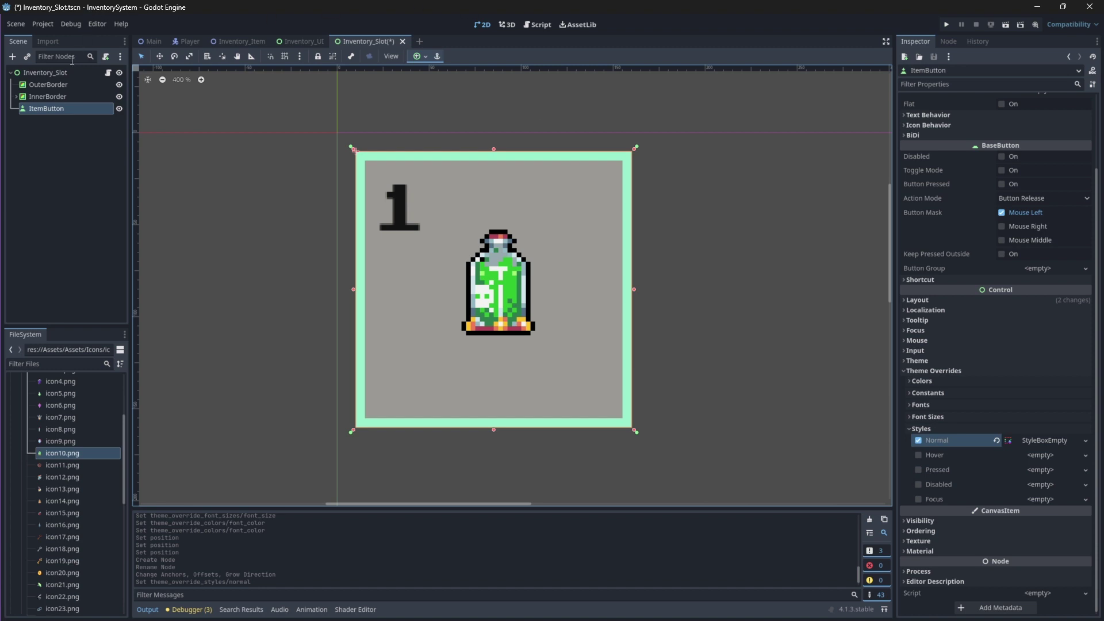
# Add a ColorRect under Inventory_Slot named DetailsPanel
pyautogui.click(36, 72)
pyautogui.click(11, 56)
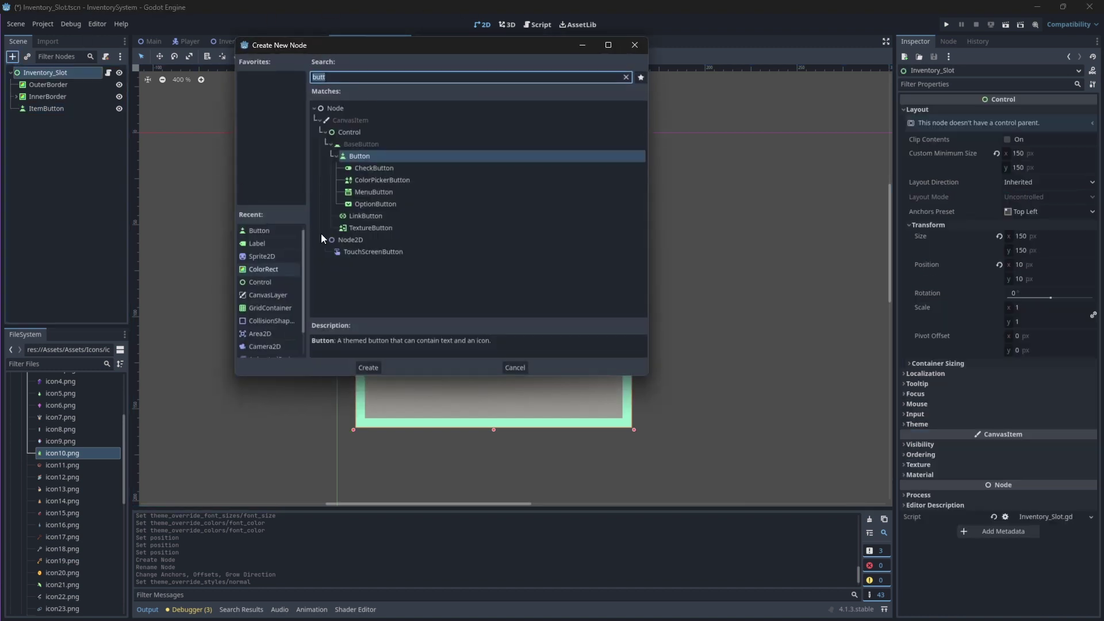
pyautogui.doubleClick(266, 266)
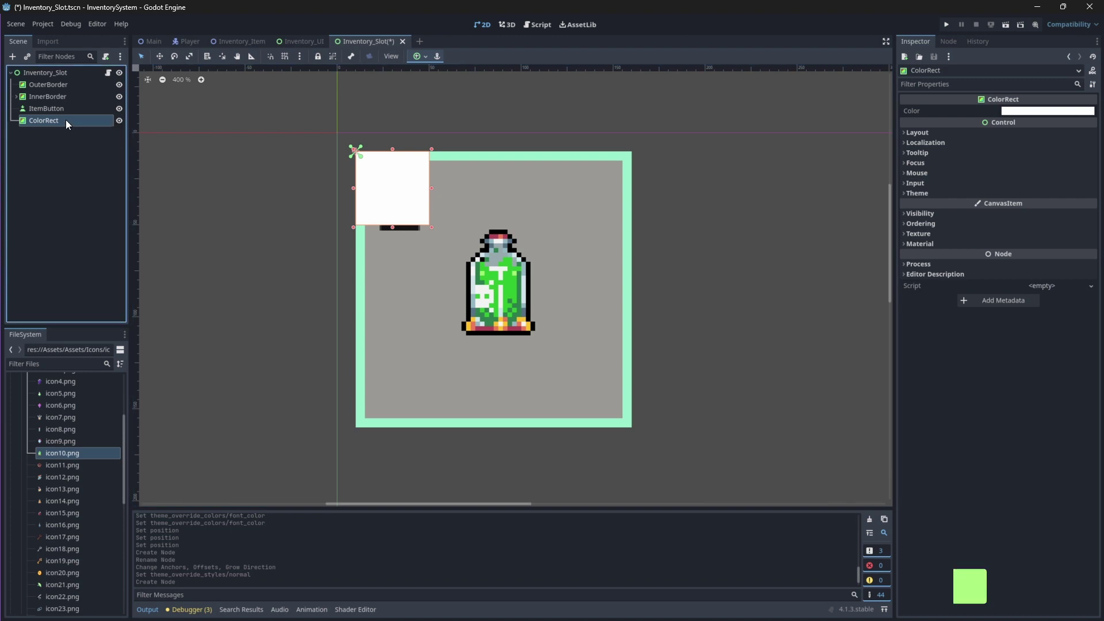
pyautogui.doubleClick(66, 119)
pyautogui.write('DetailsPanel')
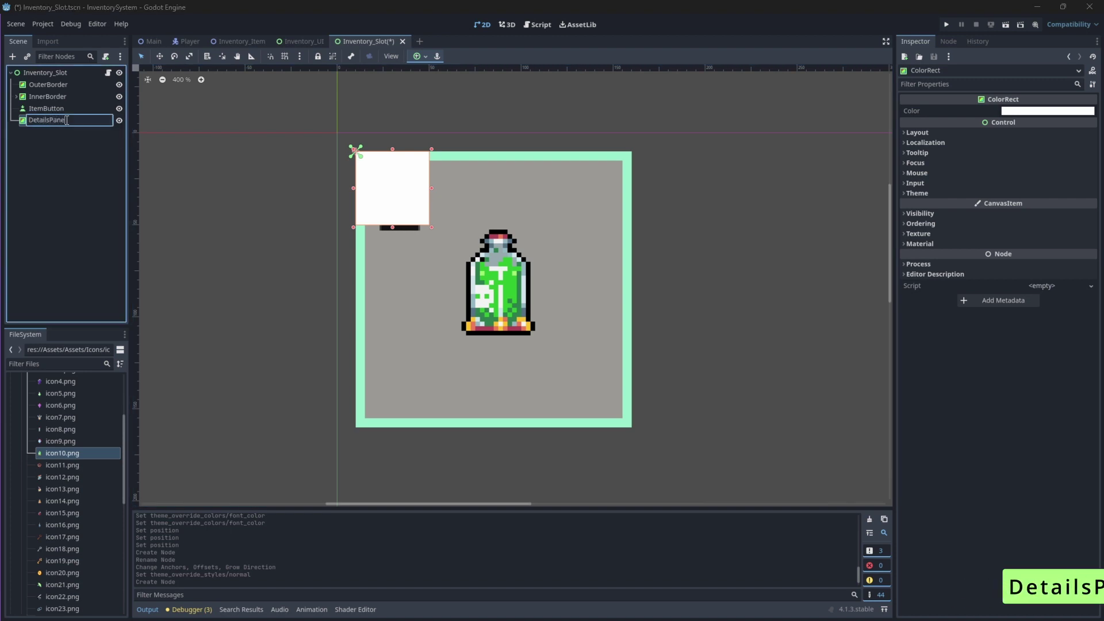
pyautogui.press('Return')
# Size DetailsPanel to 240 × 130 px and set its y position to -135
pyautogui.click(917, 132)
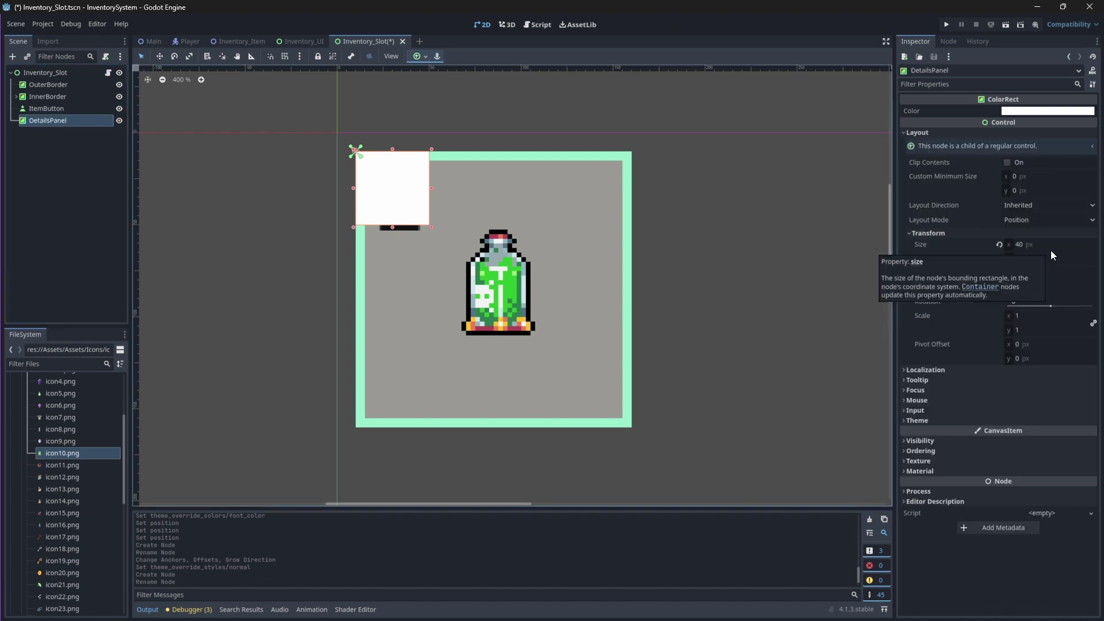
pyautogui.click(1037, 246)
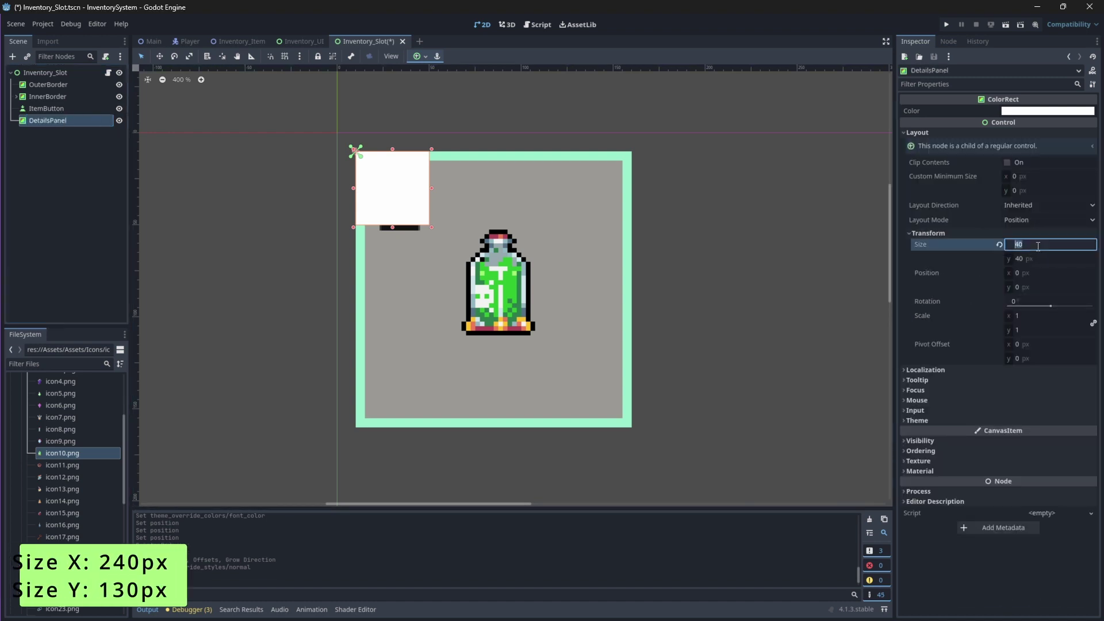
pyautogui.write('240')
pyautogui.click(1040, 256)
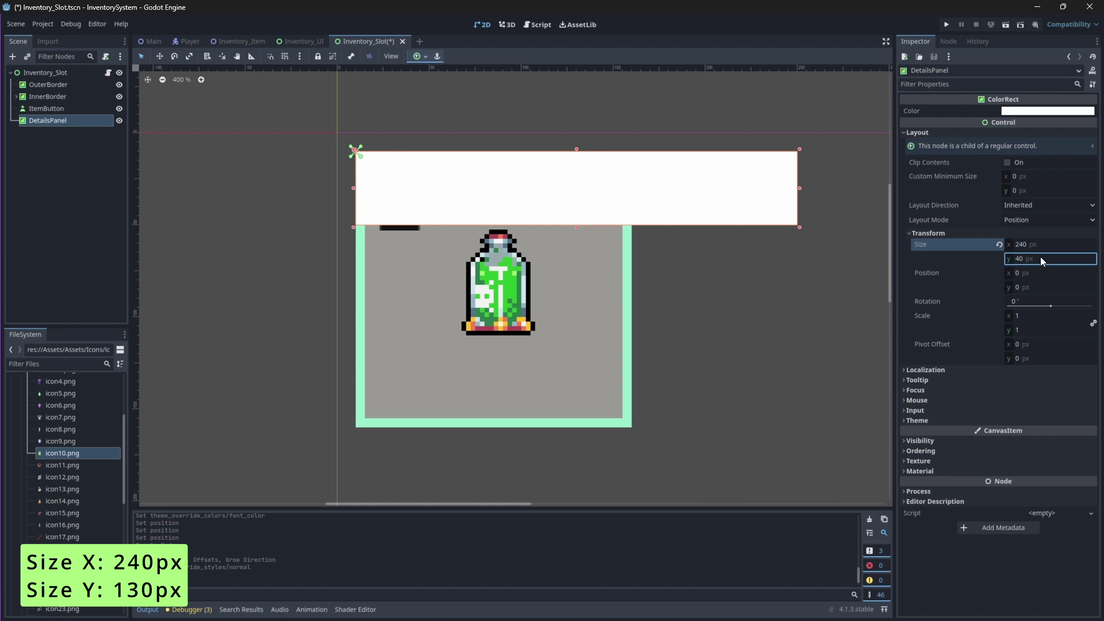
pyautogui.write('130')
pyautogui.press('Return')
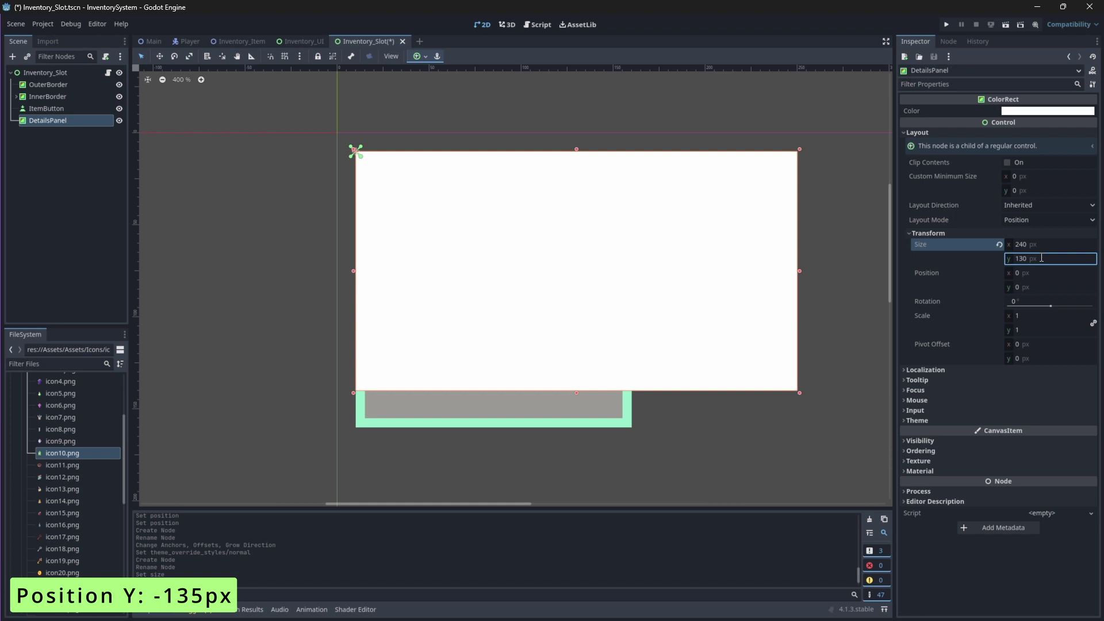
pyautogui.click(1031, 286)
pyautogui.write('-1')
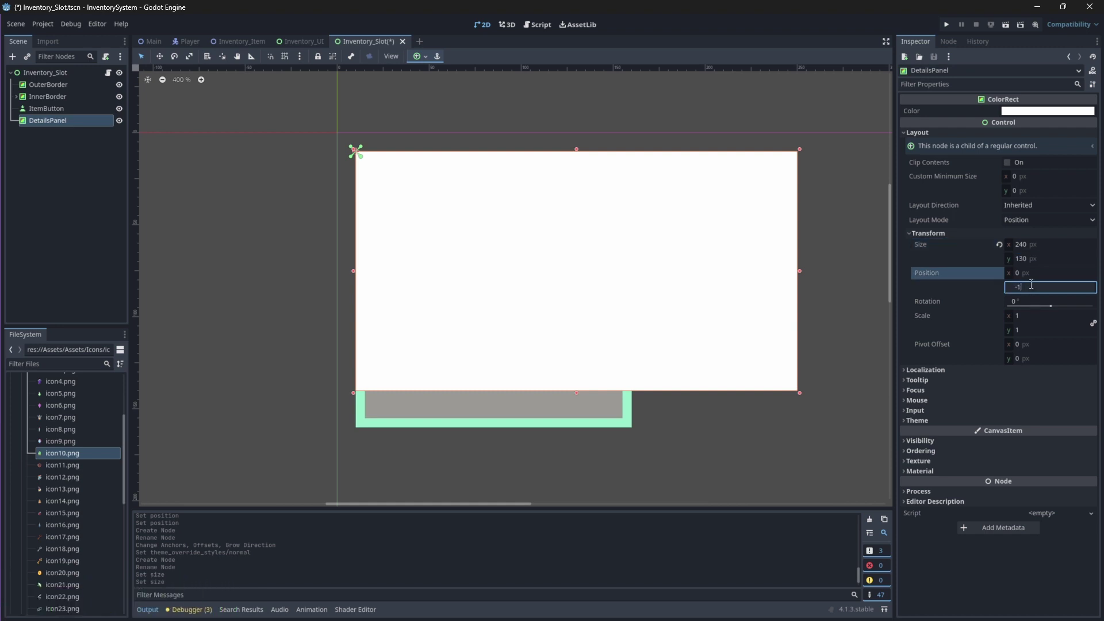
pyautogui.write('35')
pyautogui.press('Return')
# Colour DetailsPanel mint #98eecc from the recent colours
pyautogui.scroll(-1, 754, 218)
pyautogui.moveTo(715, 277); pyautogui.dragTo(573, 440, button='middle')
pyautogui.click(1047, 111)
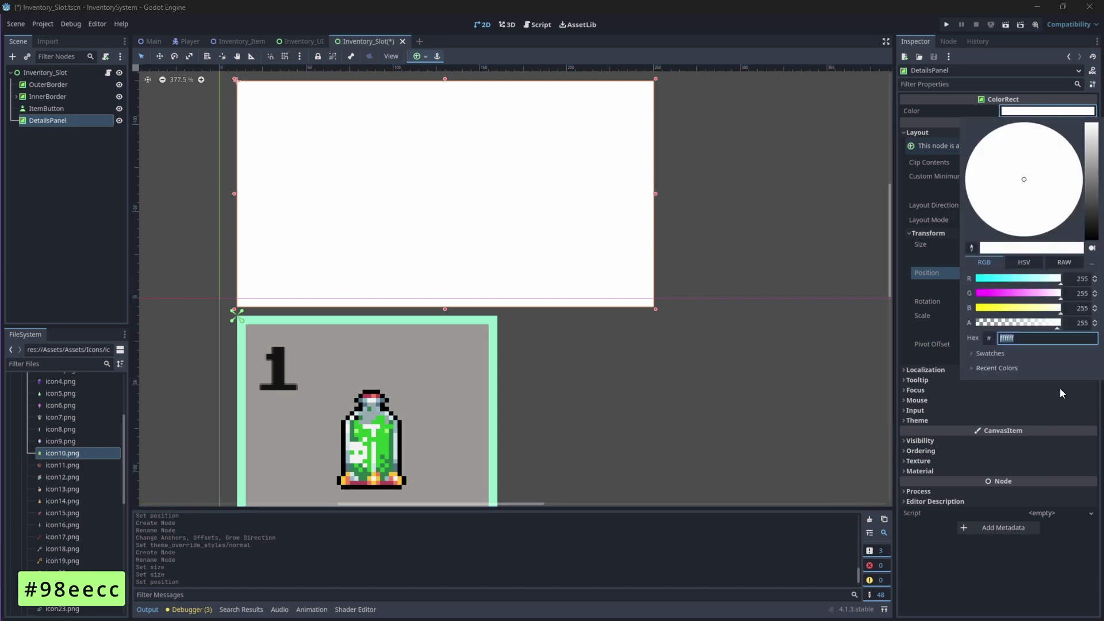
pyautogui.click(980, 367)
pyautogui.click(1003, 381)
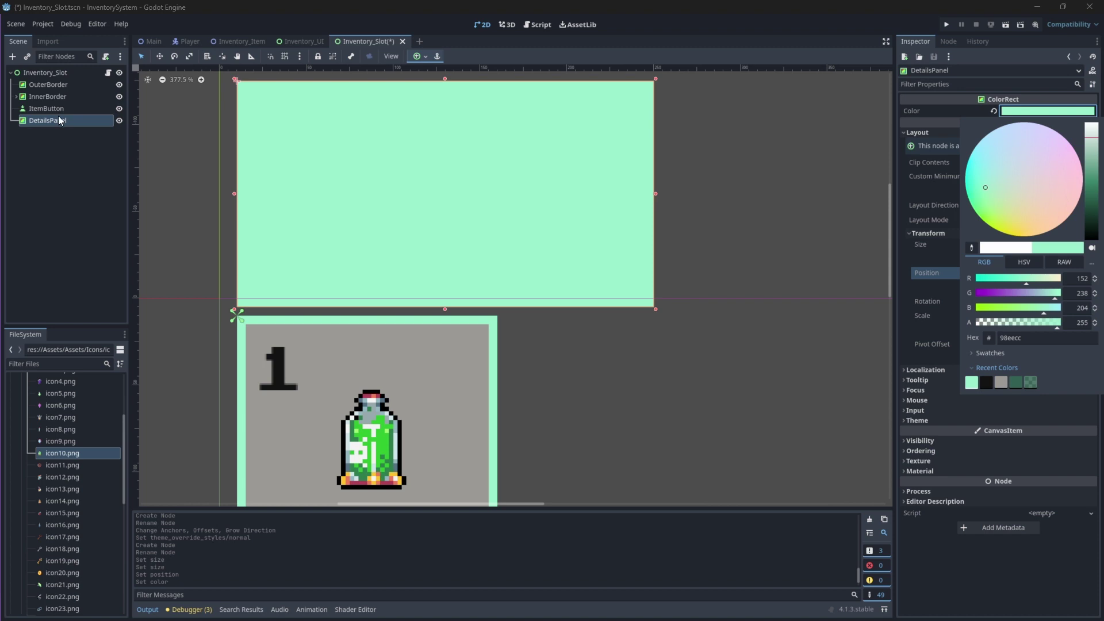
# Add three Label children under DetailsPanel
pyautogui.click(12, 56)
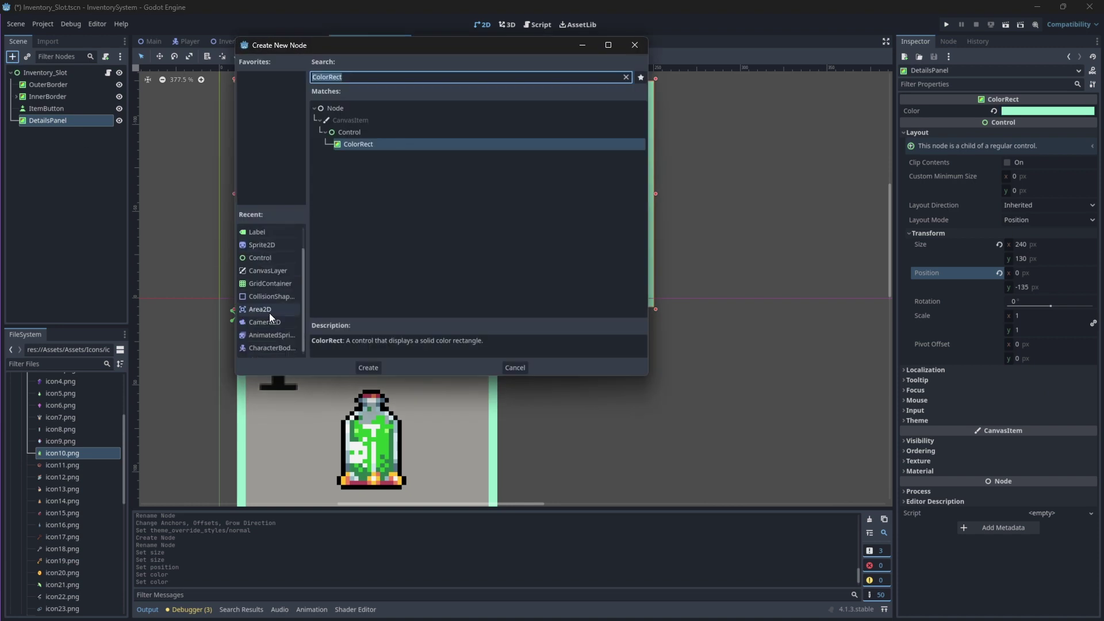
pyautogui.scroll(2, 258, 250)
pyautogui.doubleClick(258, 254)
pyautogui.click(258, 276)
pyautogui.hotkey('ctrl', 'a')
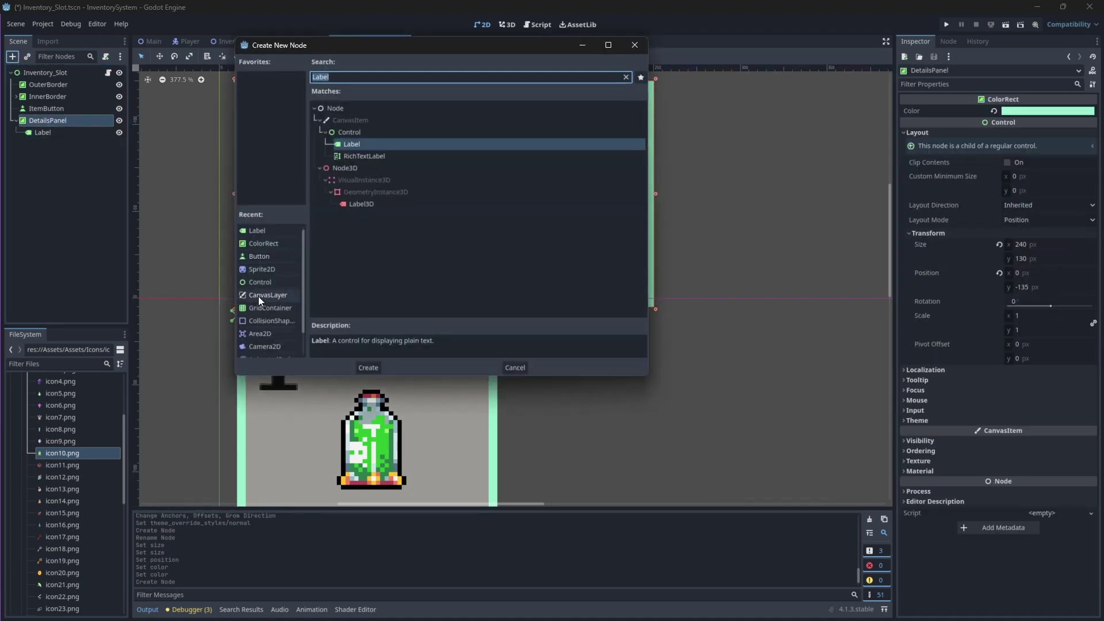
pyautogui.press('Return')
pyautogui.click(48, 121)
pyautogui.hotkey('ctrl', 'a')
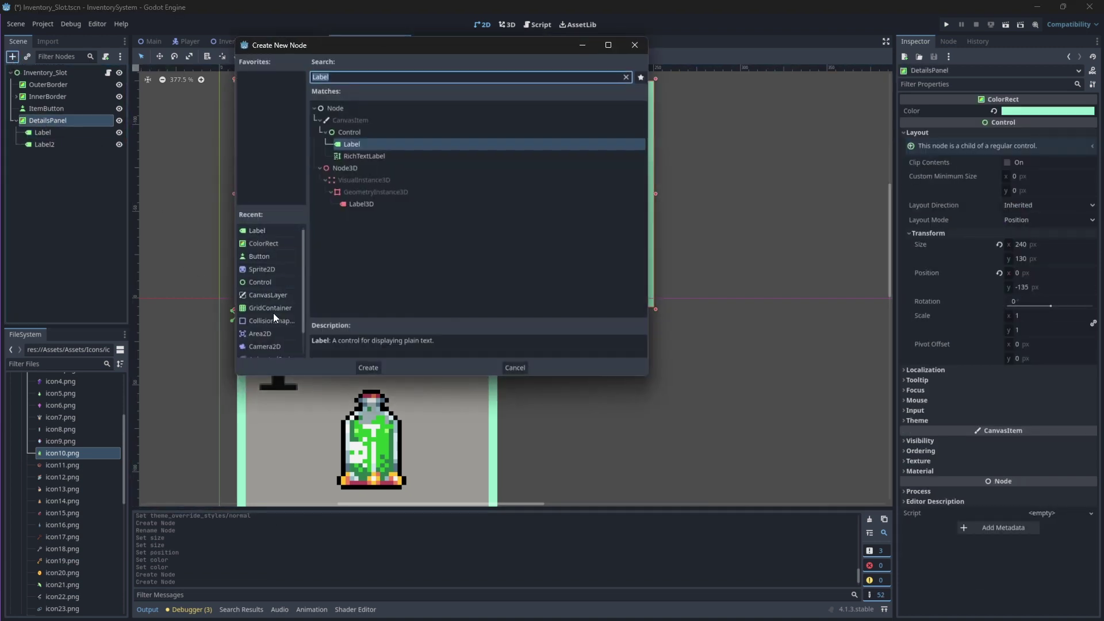
pyautogui.doubleClick(272, 230)
# Rename the first label ItemName, anchor it top-left, and set its X position to 5
pyautogui.doubleClick(68, 132)
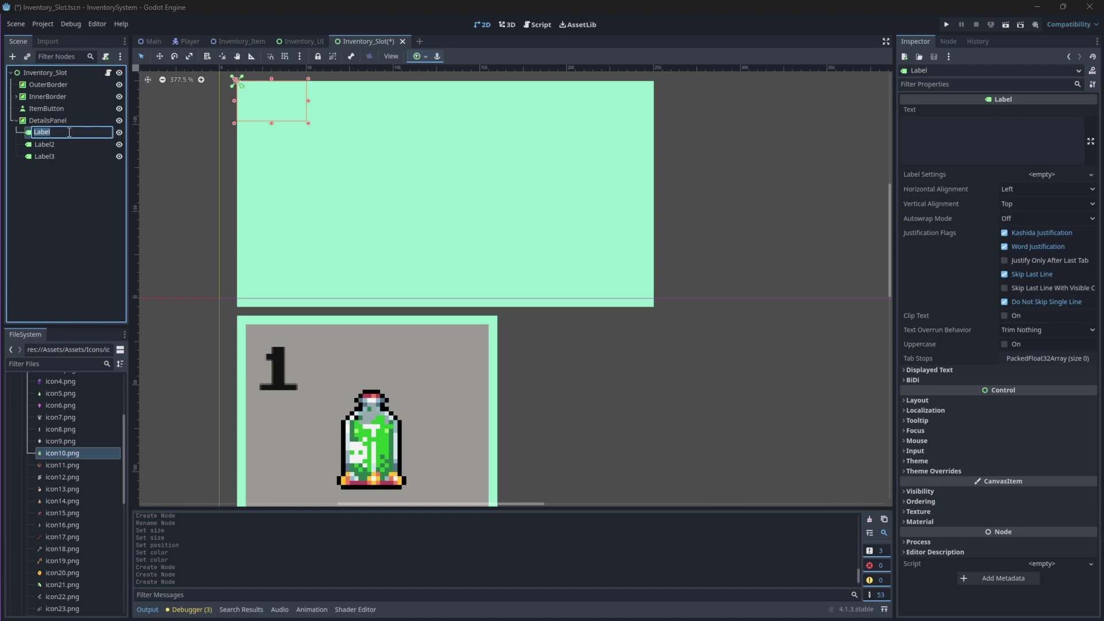
pyautogui.write('ItemName')
pyautogui.press('Return')
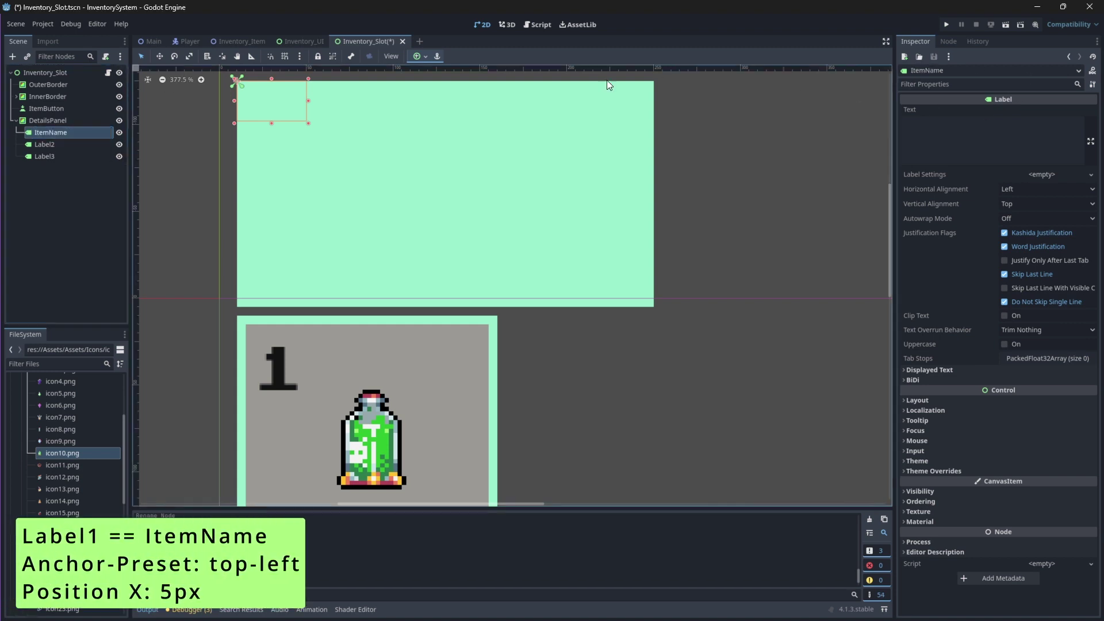
pyautogui.click(418, 56)
pyautogui.click(918, 400)
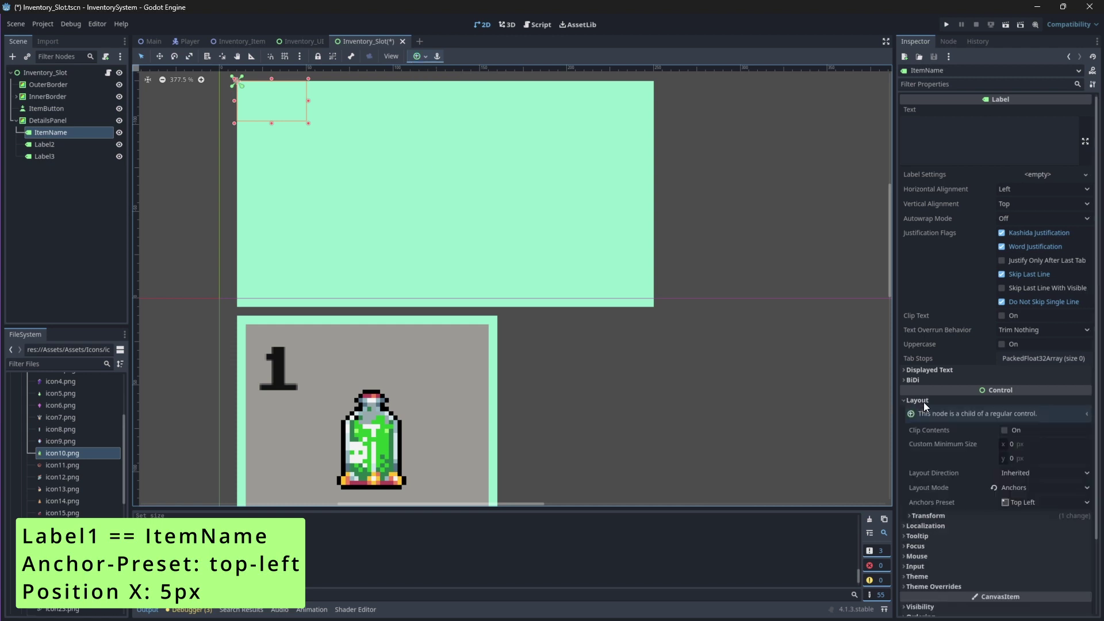
pyautogui.click(928, 515)
pyautogui.scroll(-4, 1035, 494)
pyautogui.click(1029, 362)
pyautogui.write('5')
pyautogui.press('Return')
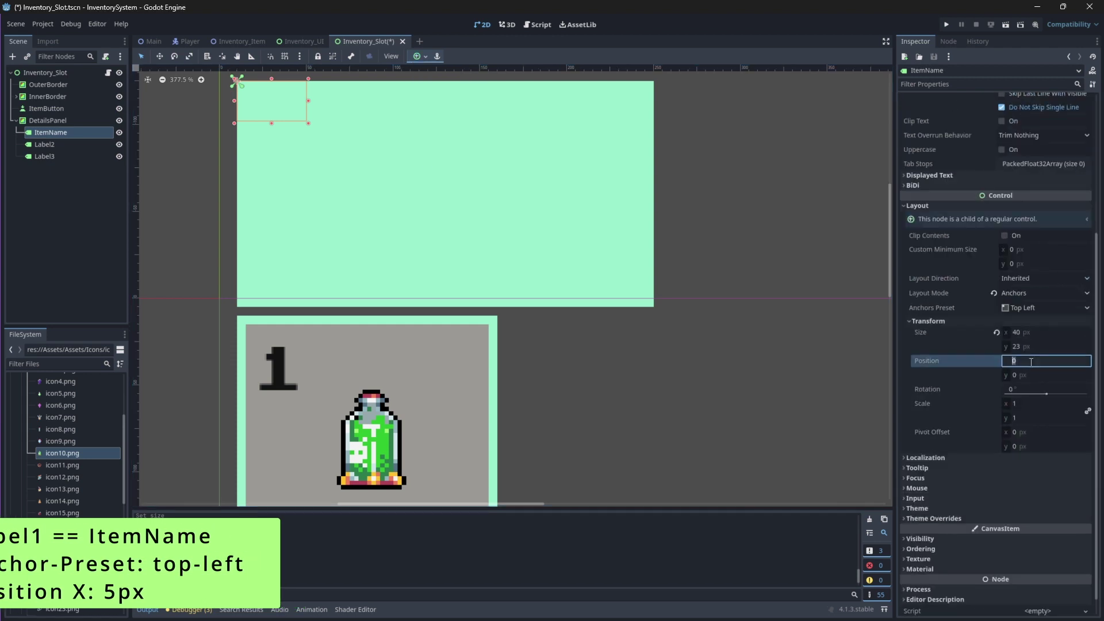
# Give ItemName the ARCADECLASSIC font at size 40 with colour #131313
pyautogui.click(931, 496)
pyautogui.scroll(-2, 1023, 460)
pyautogui.click(1022, 460)
pyautogui.click(1048, 517)
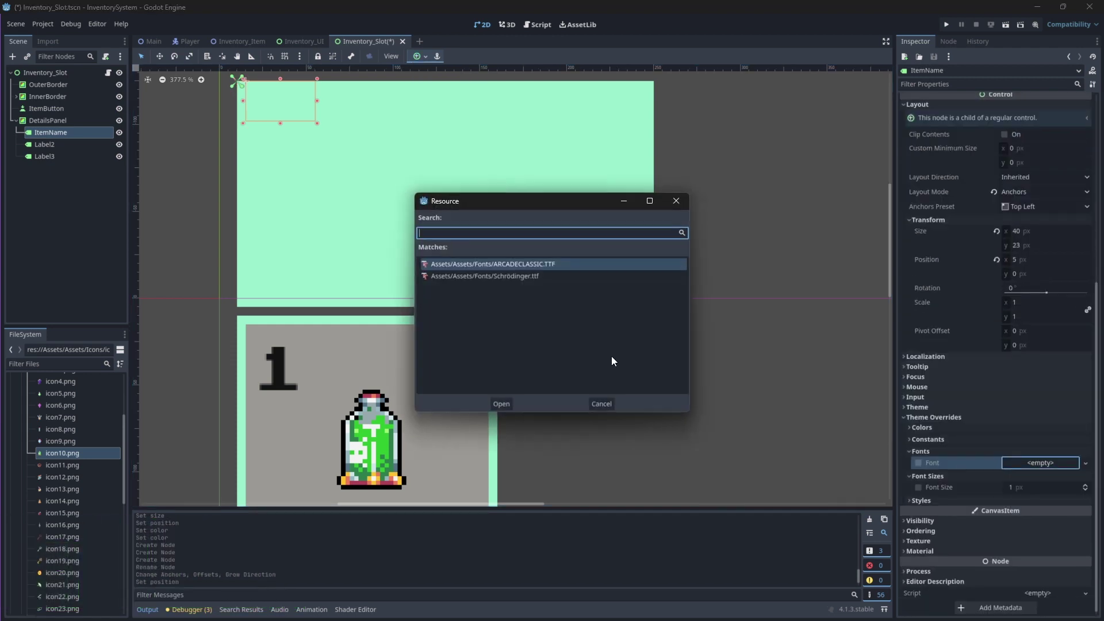
pyautogui.click(500, 404)
pyautogui.click(1033, 503)
pyautogui.write('40')
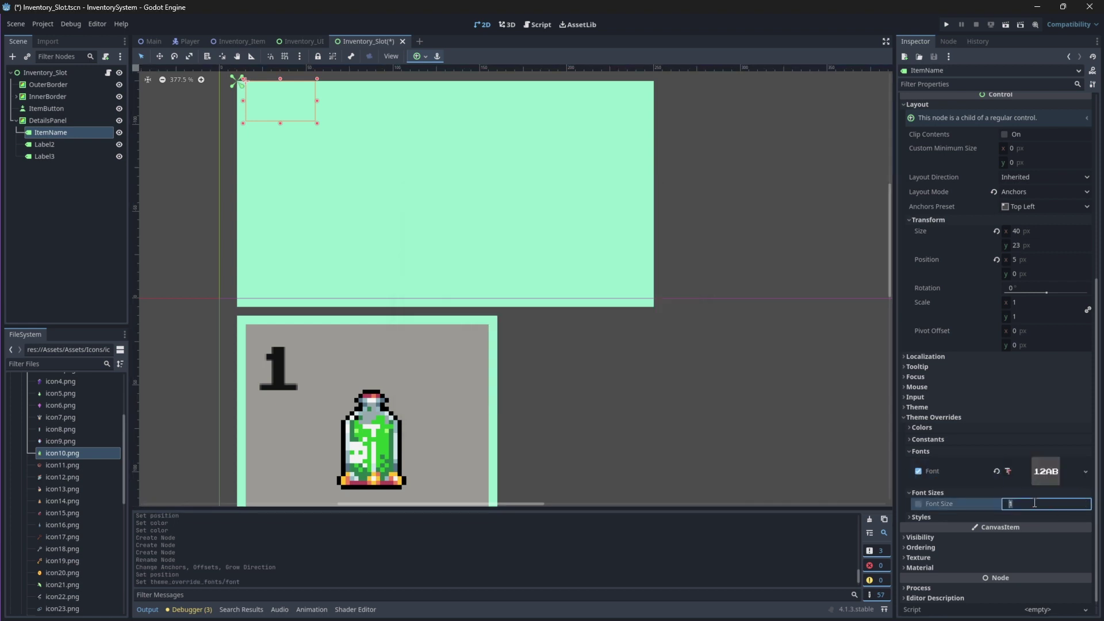
pyautogui.press('Return')
pyautogui.click(922, 427)
pyautogui.click(1033, 439)
pyautogui.write('131')
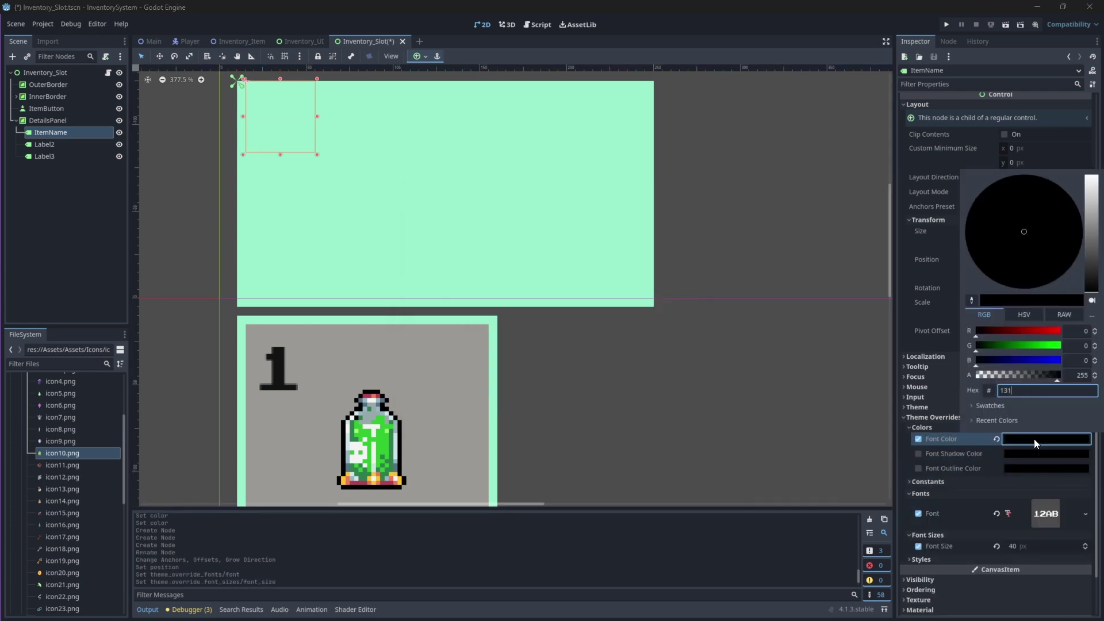
pyautogui.write('3131')
pyautogui.press('Return')
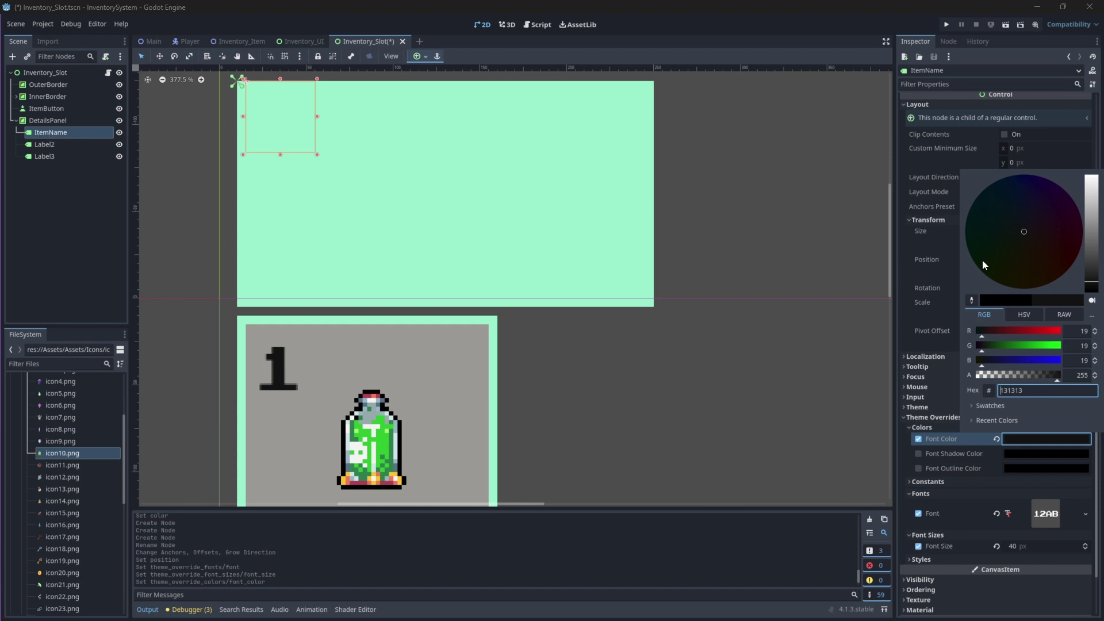
pyautogui.click(970, 167)
# Set ItemName's text to 'Name'
pyautogui.scroll(5, 965, 144)
pyautogui.click(958, 126)
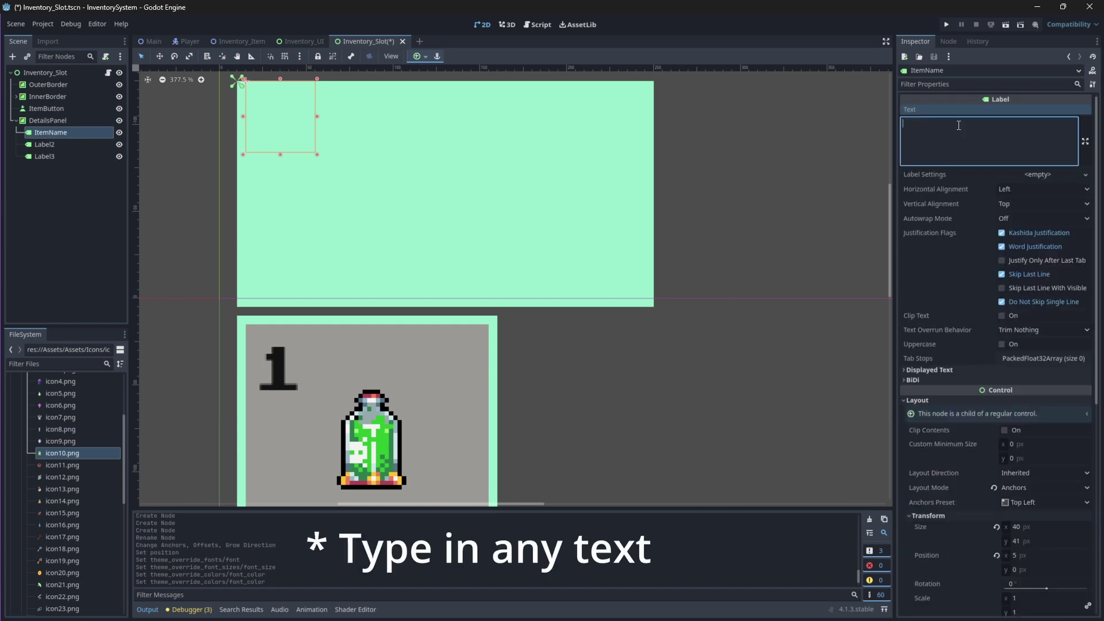
pyautogui.write('Name')
pyautogui.press('Return')
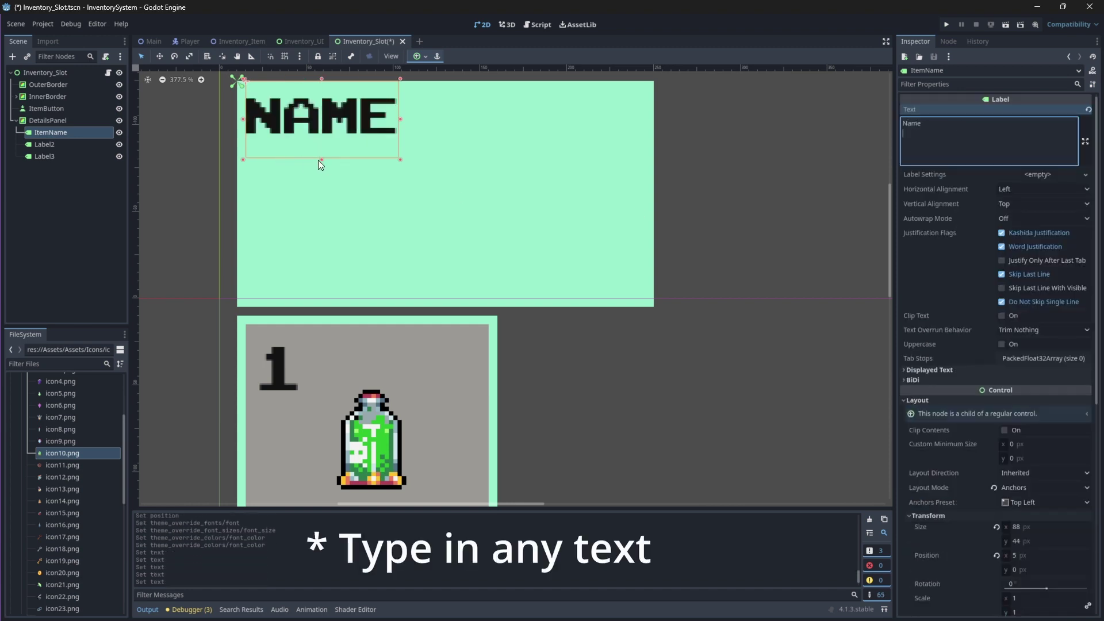
pyautogui.click(52, 144)
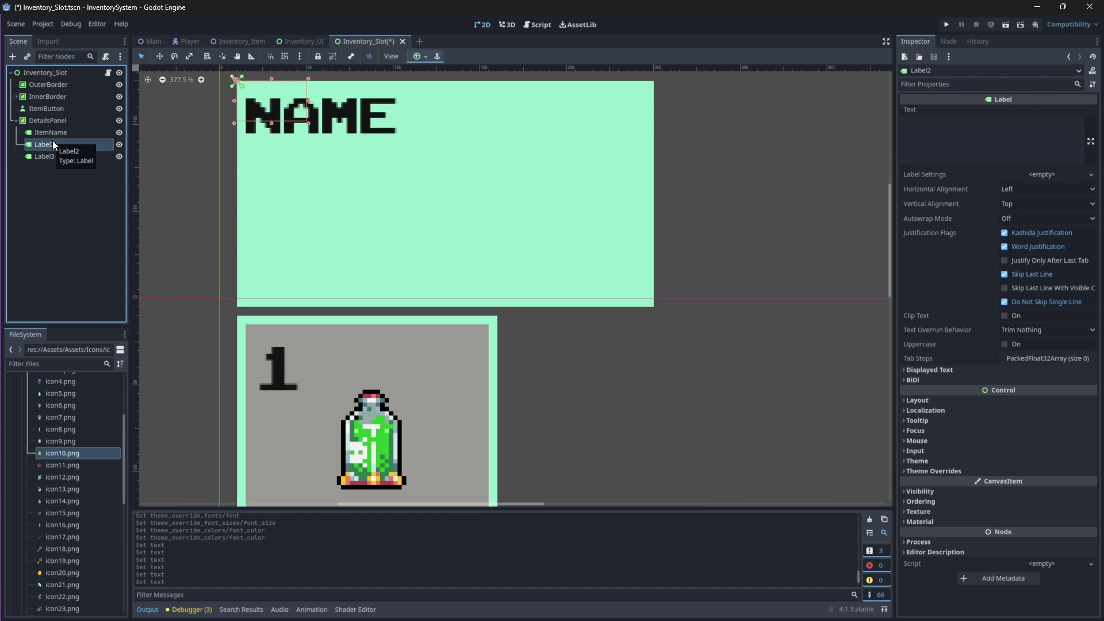
# Rename Label2 to ItemType, anchor it centre-left, and set its X position to 5
pyautogui.doubleClick(53, 143)
pyautogui.write('ItemType')
pyautogui.press('Return')
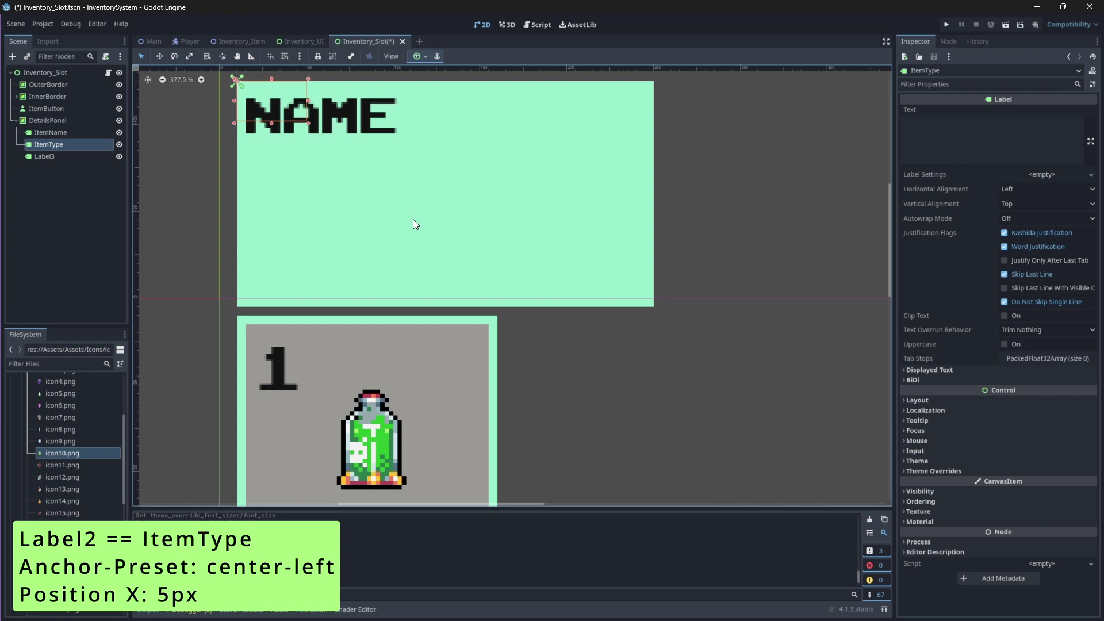
pyautogui.click(914, 400)
pyautogui.click(953, 502)
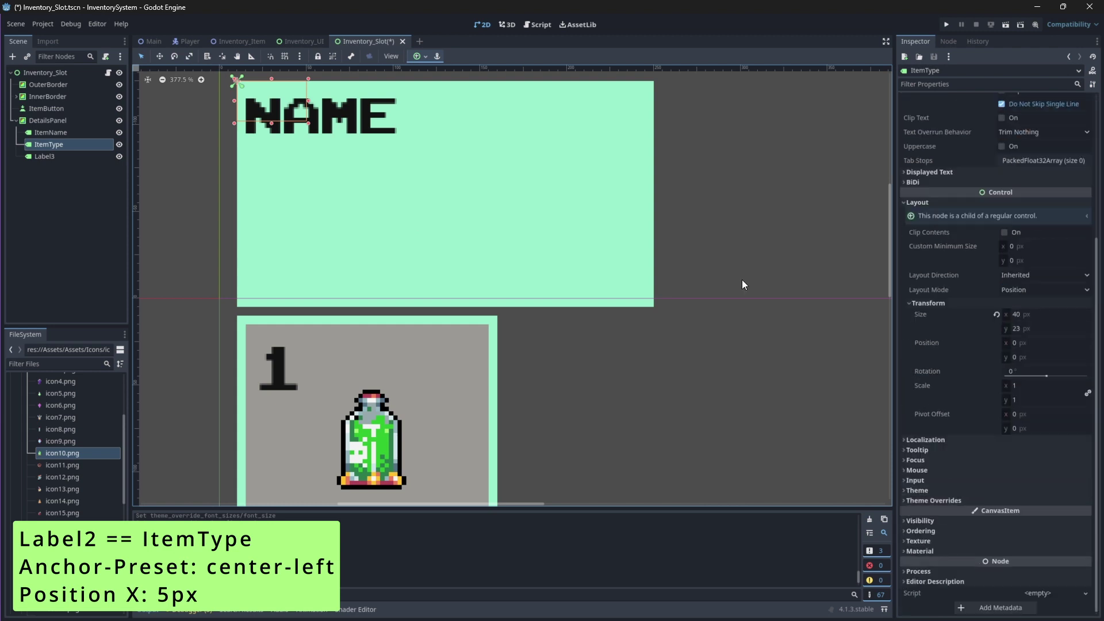
pyautogui.click(417, 56)
pyautogui.click(418, 103)
pyautogui.click(1029, 357)
pyautogui.write('5')
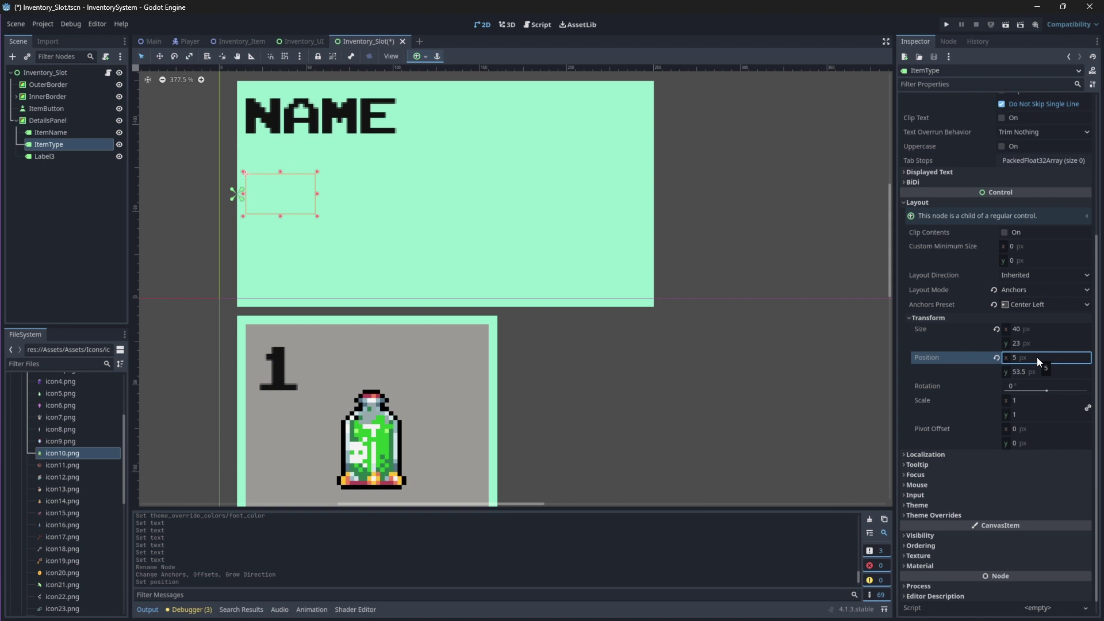
# Give ItemType the ARCADECLASSIC font at size 40 with colour #131313
pyautogui.click(932, 515)
pyautogui.click(915, 546)
pyautogui.click(1027, 558)
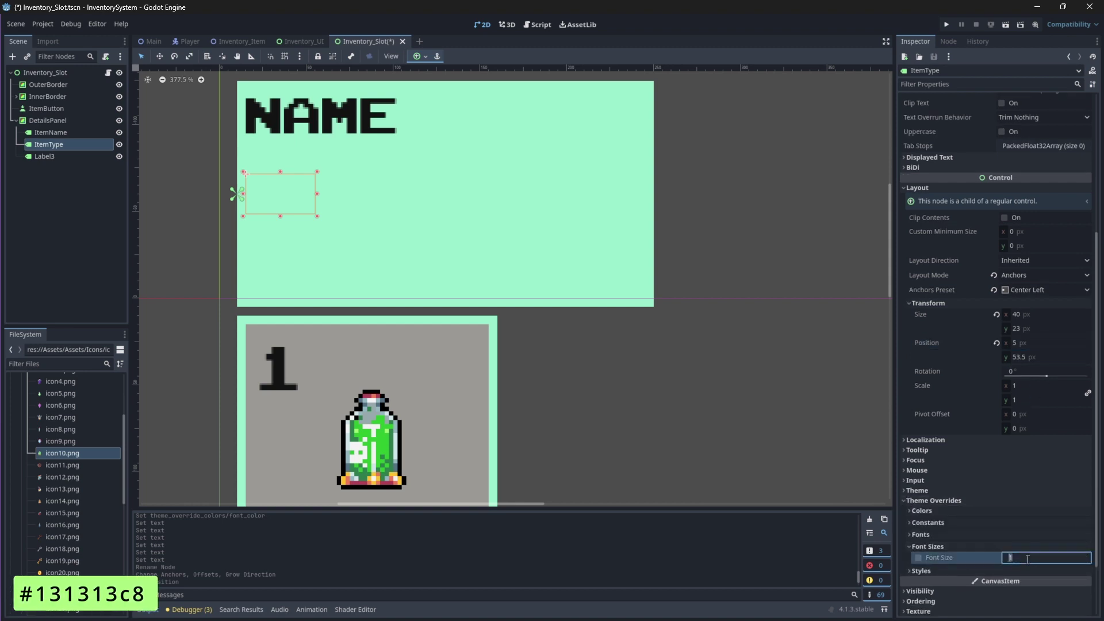
pyautogui.write('40')
pyautogui.click(920, 534)
pyautogui.click(1040, 546)
pyautogui.click(1040, 601)
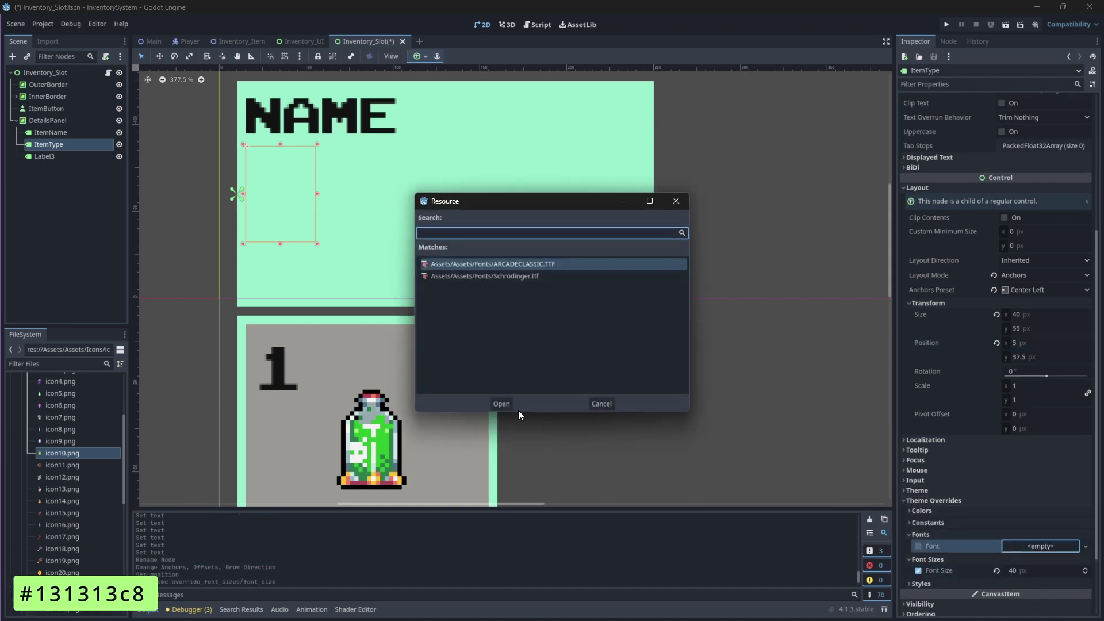
pyautogui.click(514, 406)
pyautogui.click(919, 511)
pyautogui.click(1014, 520)
pyautogui.click(1027, 472)
pyautogui.write('1')
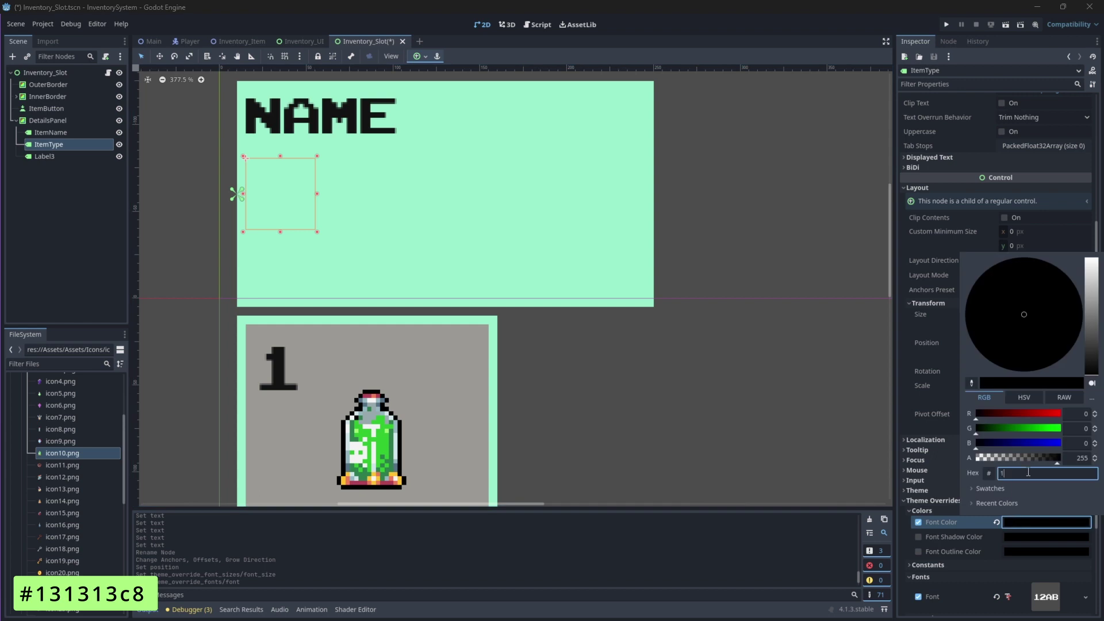
pyautogui.write('31313c8')
pyautogui.press('Return')
# Set ItemType's text to 'Type'
pyautogui.scroll(5, 959, 203)
pyautogui.click(955, 144)
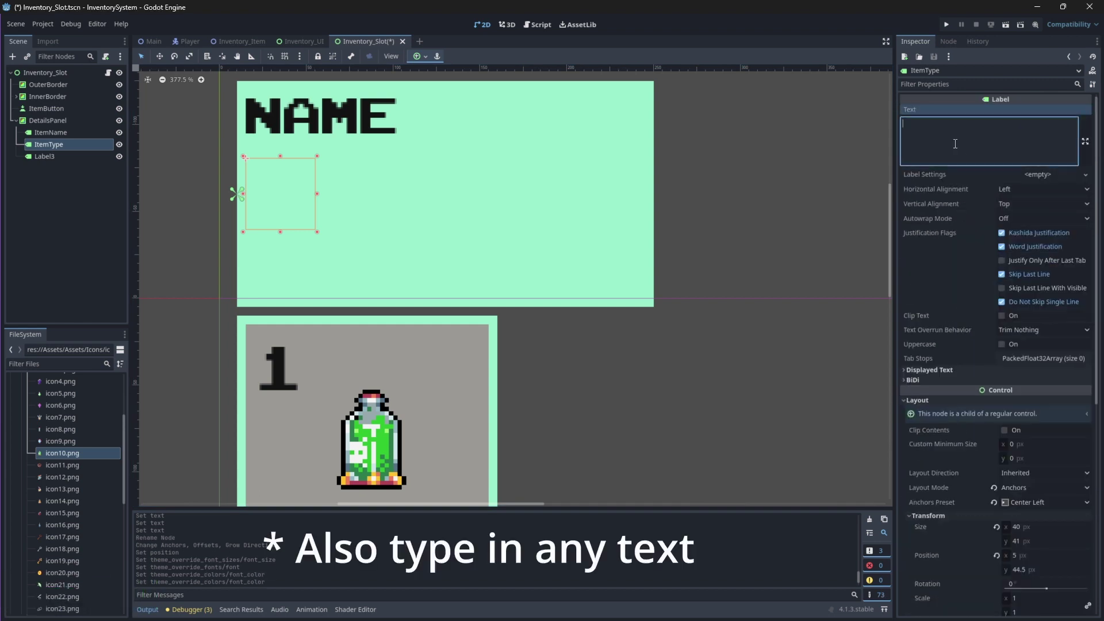
pyautogui.write('Type')
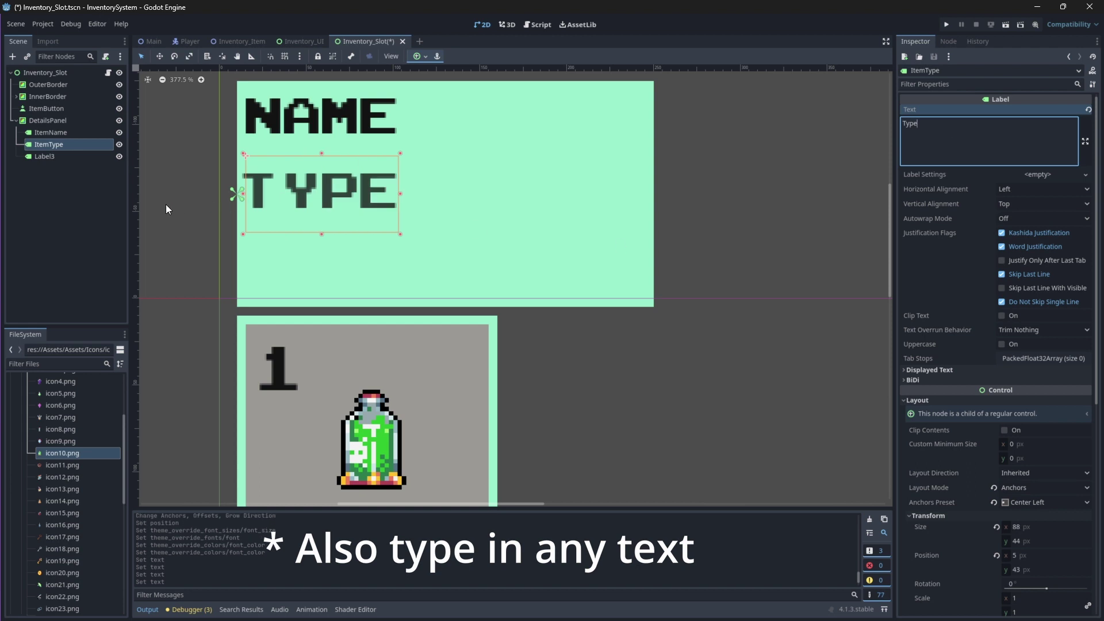
pyautogui.click(63, 156)
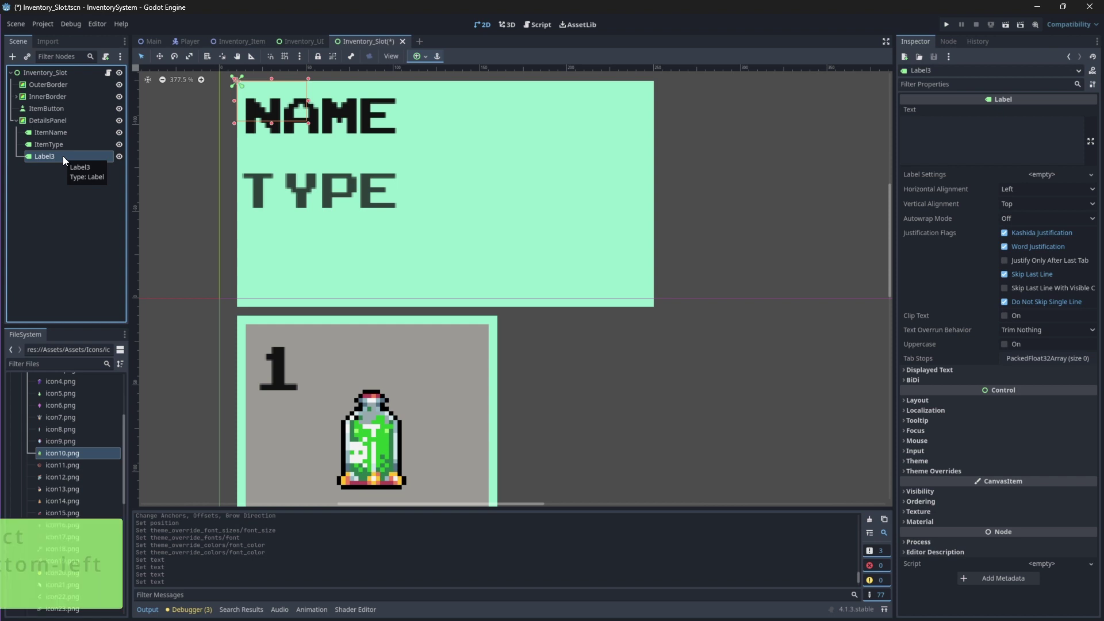
# Rename Label3 to ItemEffect, anchor it bottom-left, and set its X position to 5
pyautogui.doubleClick(64, 156)
pyautogui.write('Ite')
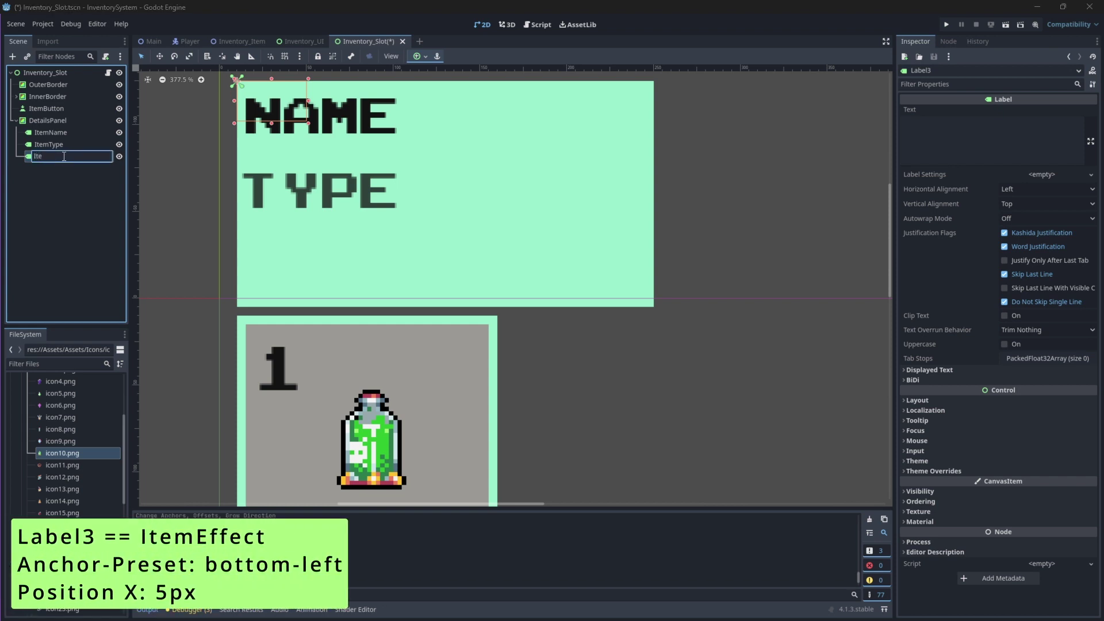
pyautogui.write('mEffect')
pyautogui.press('Return')
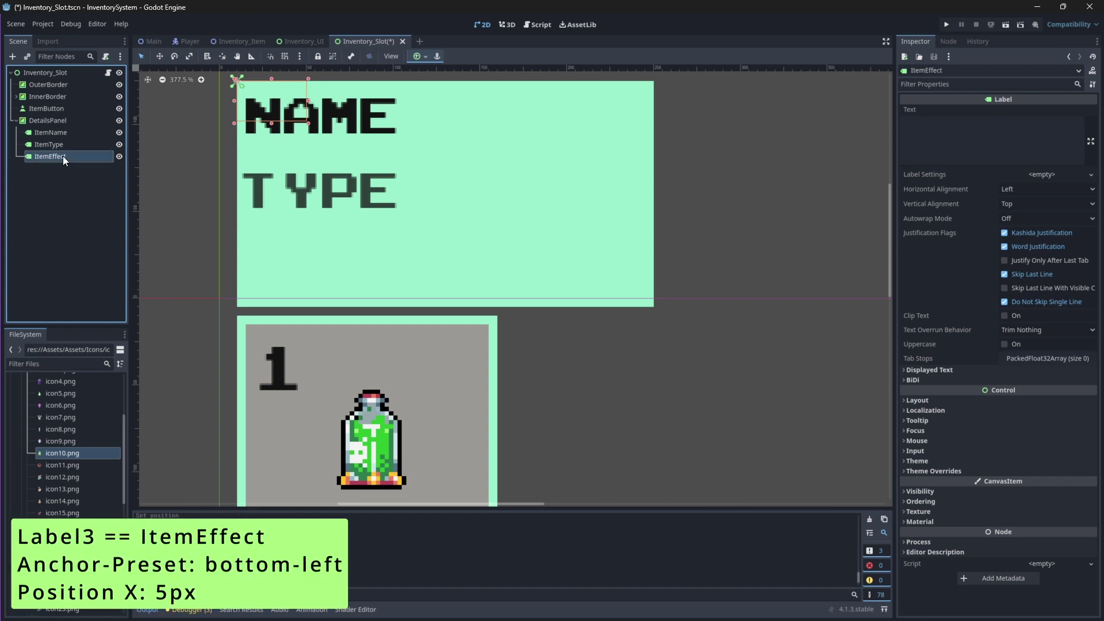
pyautogui.click(419, 56)
pyautogui.click(420, 120)
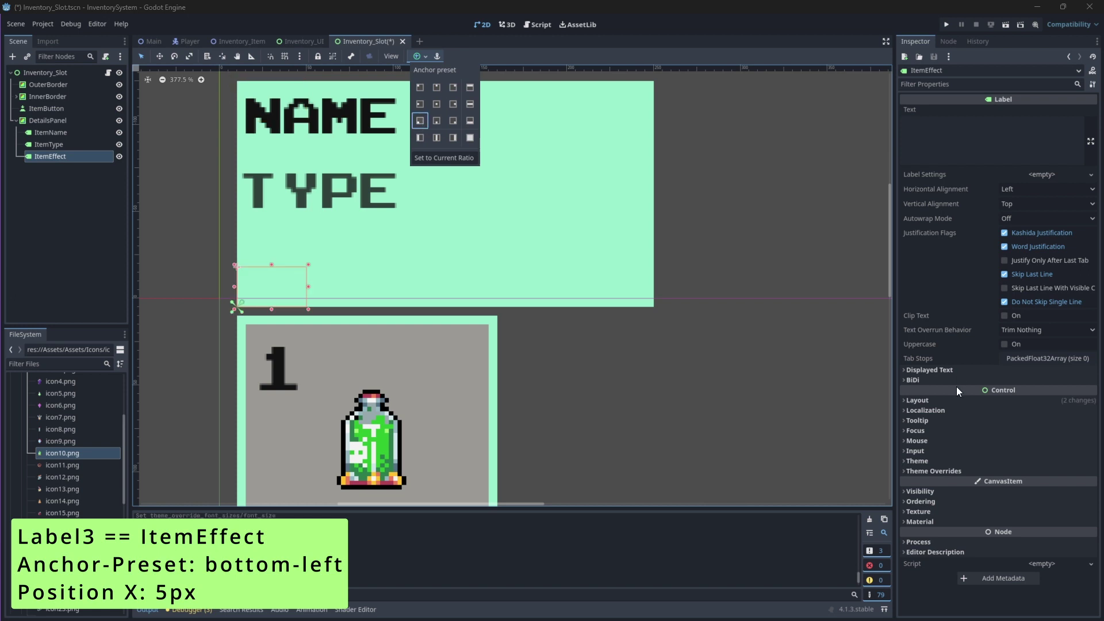
pyautogui.click(906, 402)
pyautogui.click(914, 401)
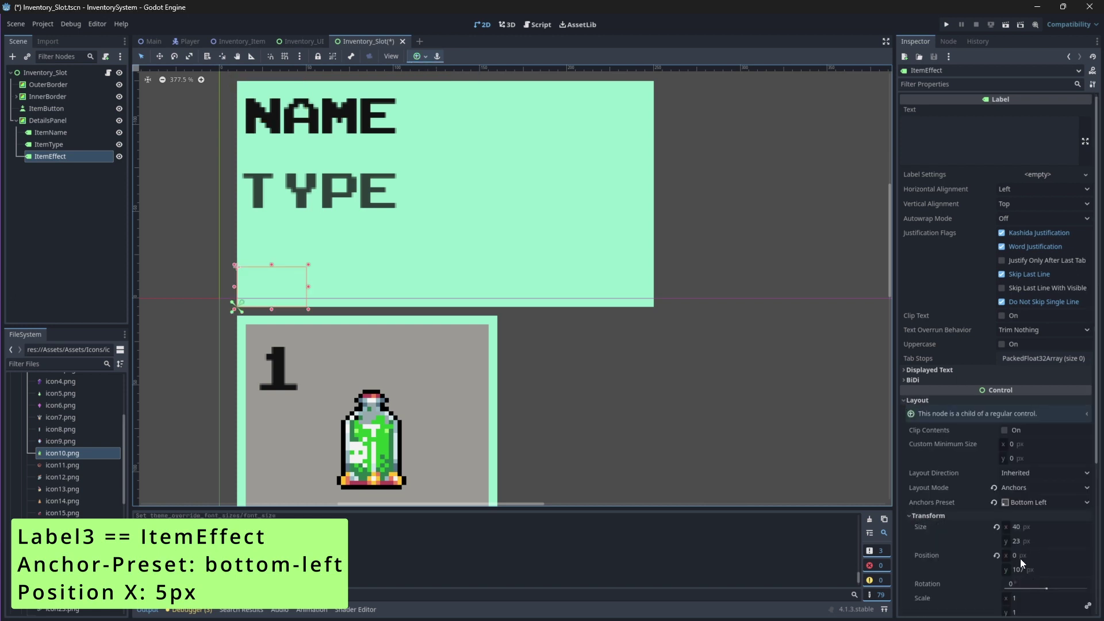
pyautogui.click(1020, 556)
pyautogui.write('5')
pyautogui.press('Return')
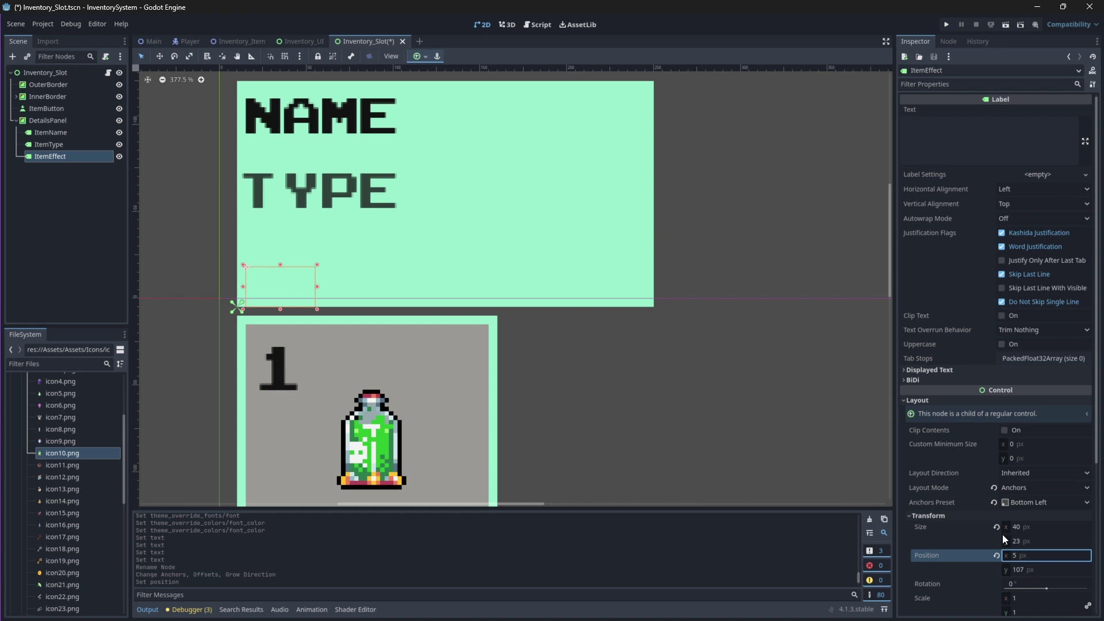
# Give ItemEffect the pixel font at size 40 with translucent colour #13131396
pyautogui.scroll(-4, 1002, 534)
pyautogui.click(930, 503)
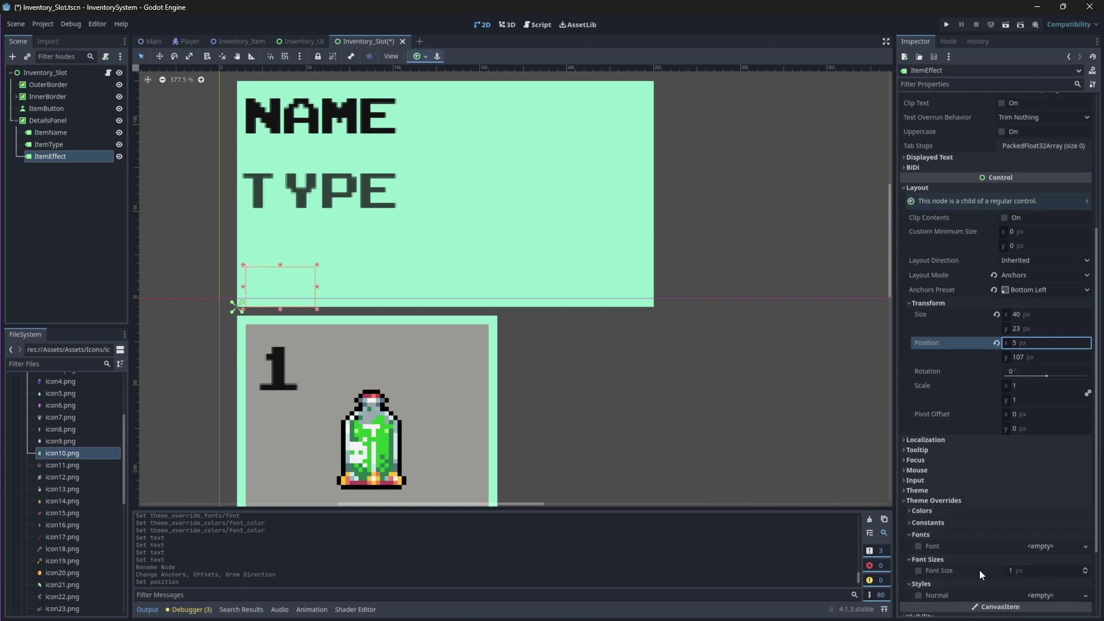
pyautogui.click(1018, 570)
pyautogui.write('40')
pyautogui.click(1034, 547)
pyautogui.click(1035, 592)
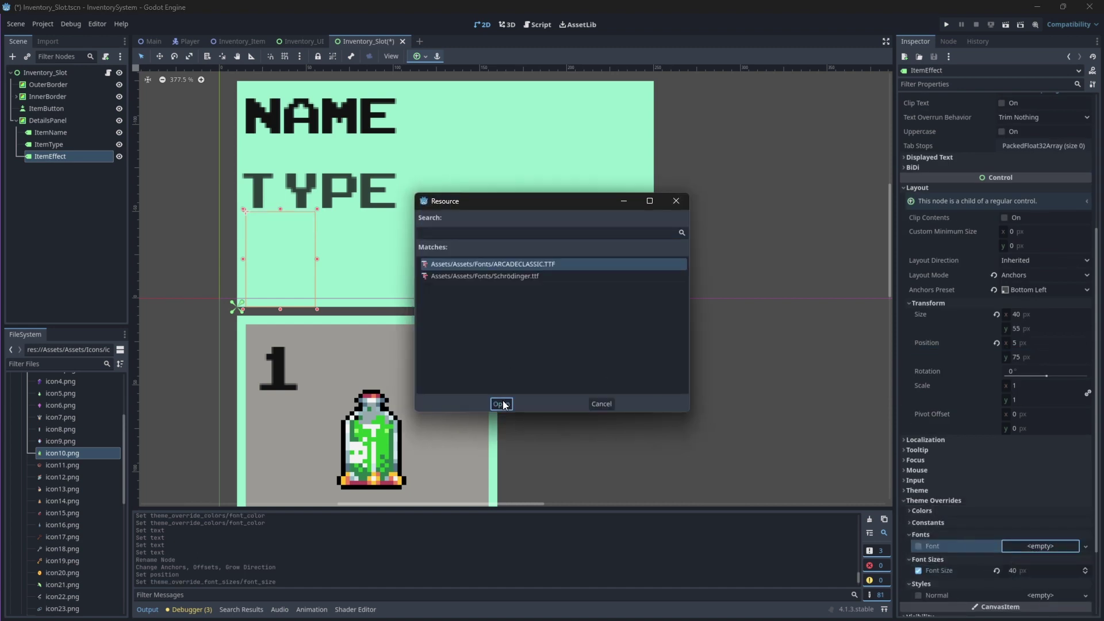
pyautogui.click(501, 404)
pyautogui.click(921, 511)
pyautogui.click(918, 522)
pyautogui.click(1046, 522)
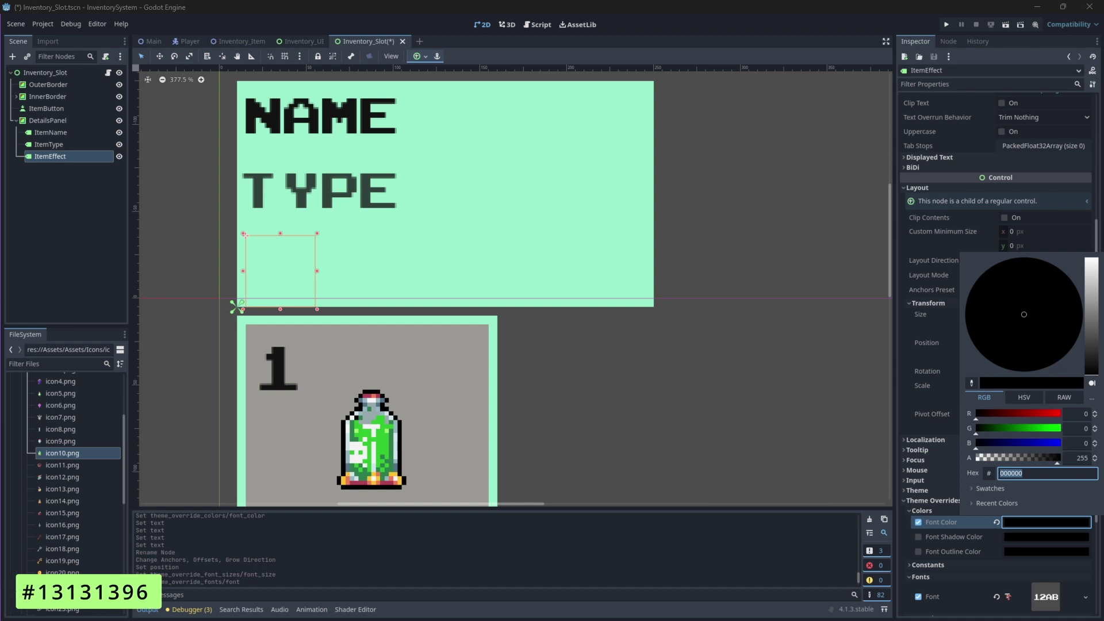
pyautogui.write('13131396')
pyautogui.press('Return')
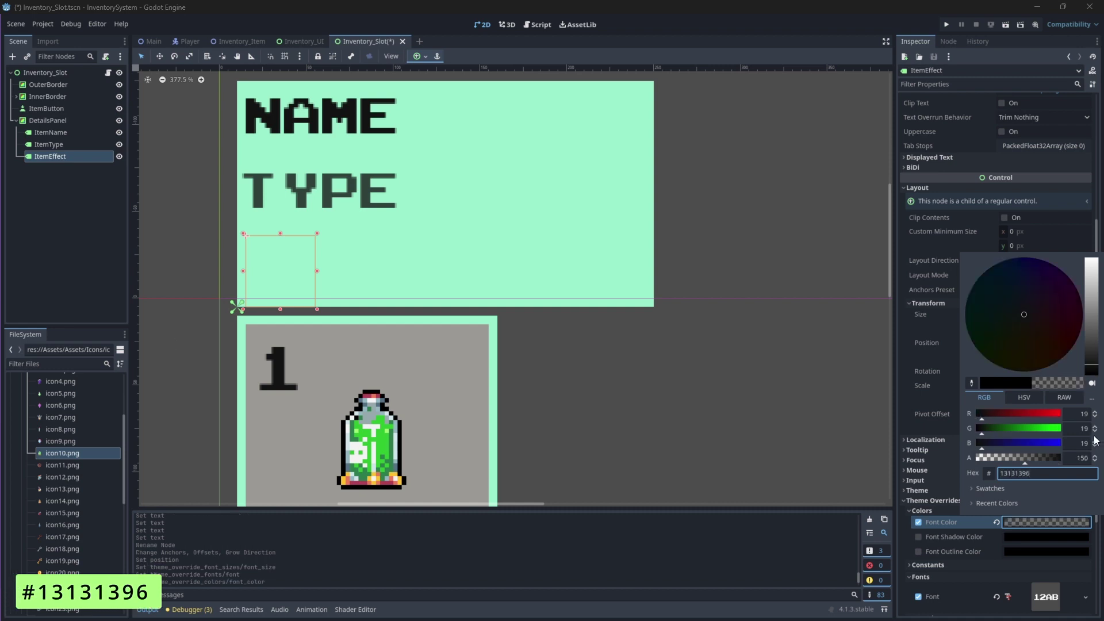
# Set ItemEffect's text to 'Effect'
pyautogui.scroll(5, 932, 121)
pyautogui.click(933, 121)
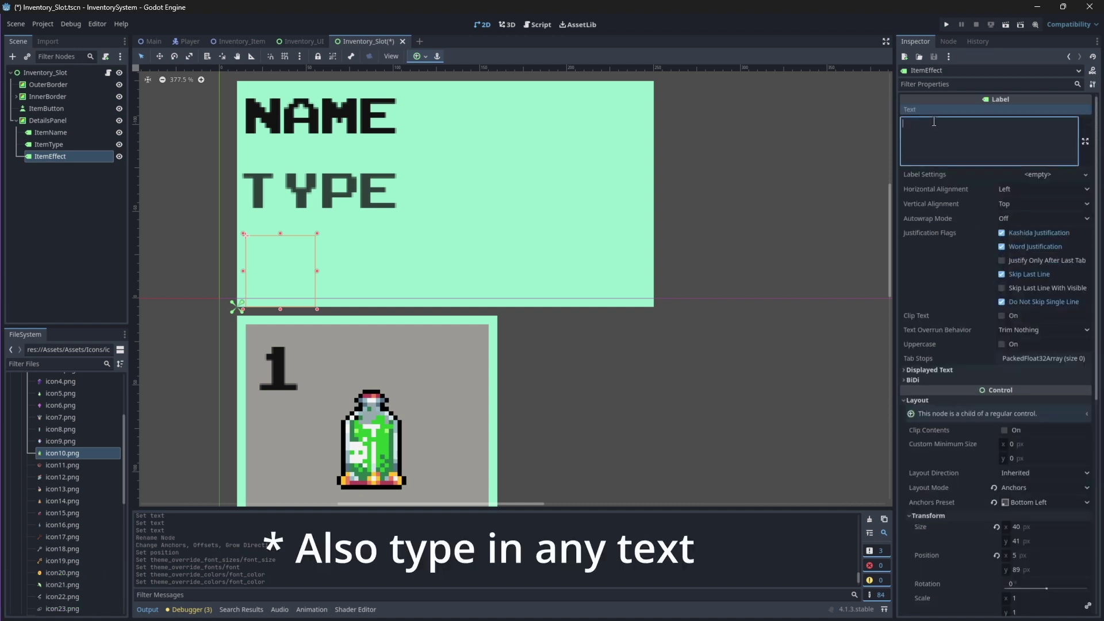
pyautogui.write('Effect')
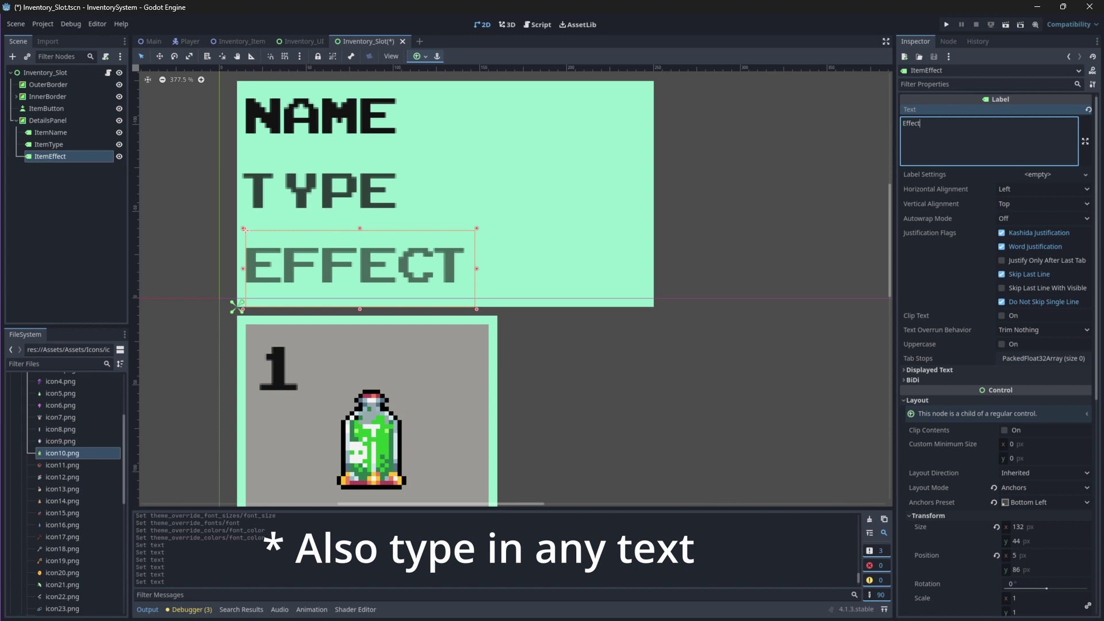
pyautogui.scroll(-2, 468, 293)
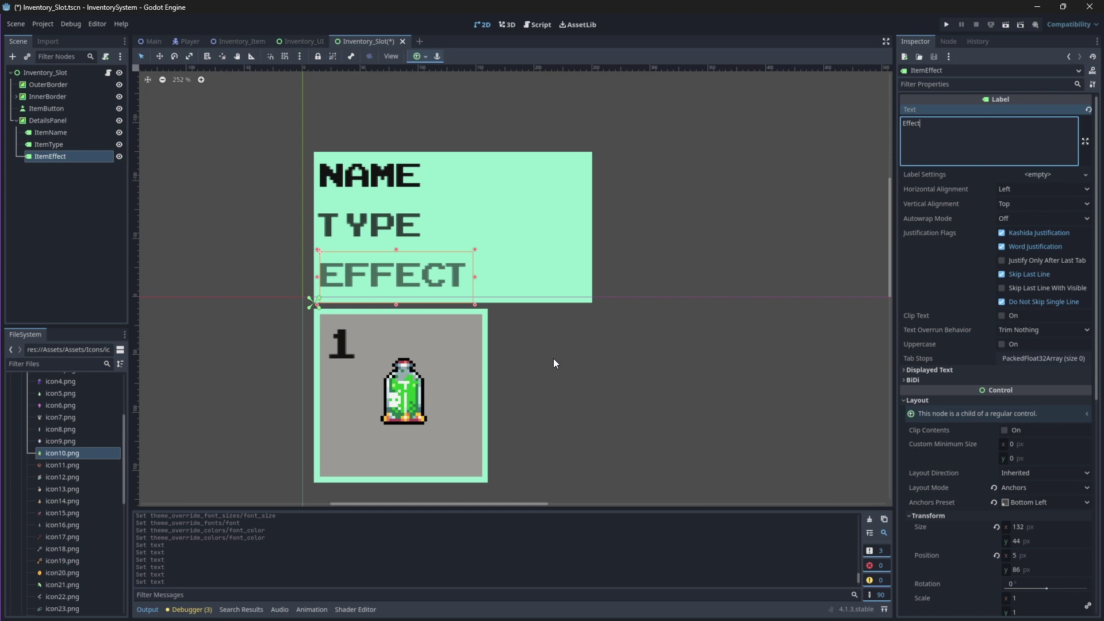
# Hide DetailsPanel and add a ColorRect named UsagePanel under Inventory_Slot
pyautogui.click(16, 120)
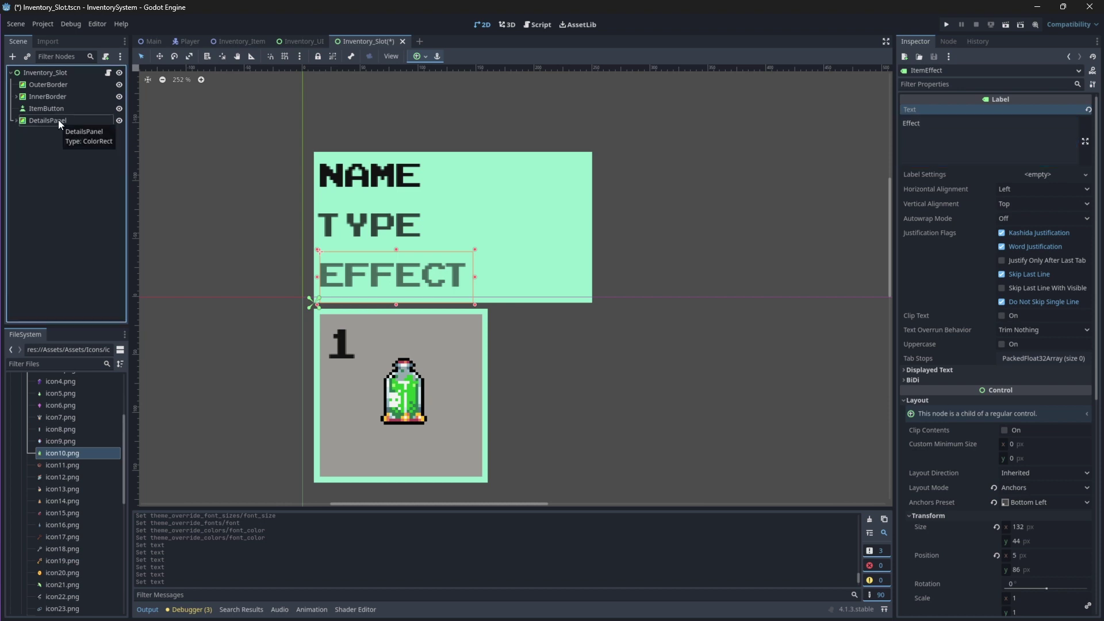
pyautogui.click(119, 120)
pyautogui.click(25, 73)
pyautogui.click(11, 56)
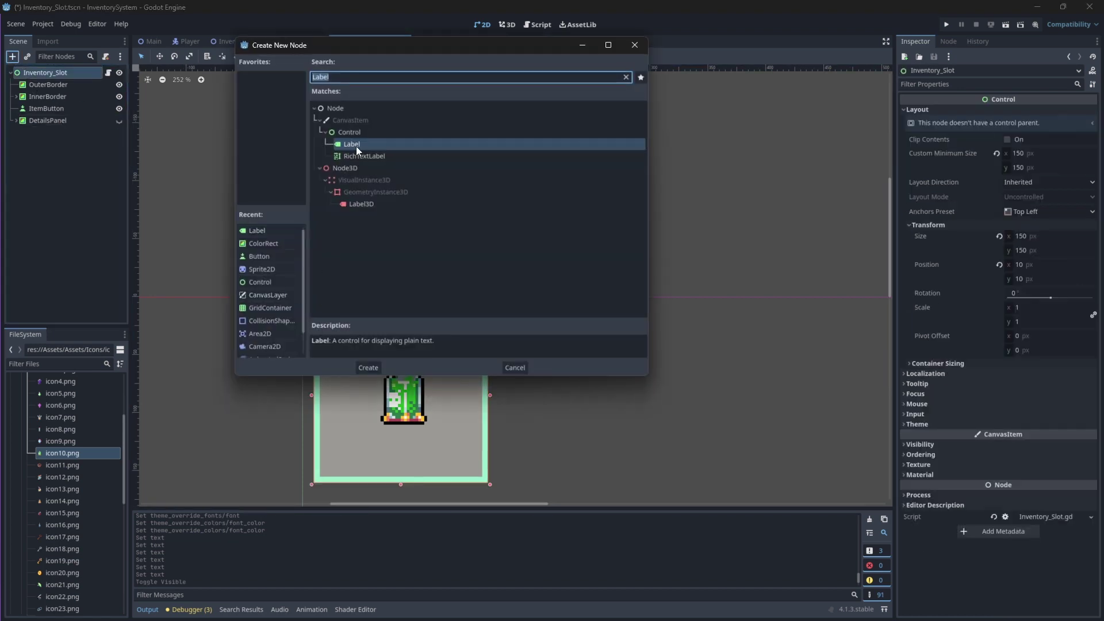
pyautogui.doubleClick(255, 243)
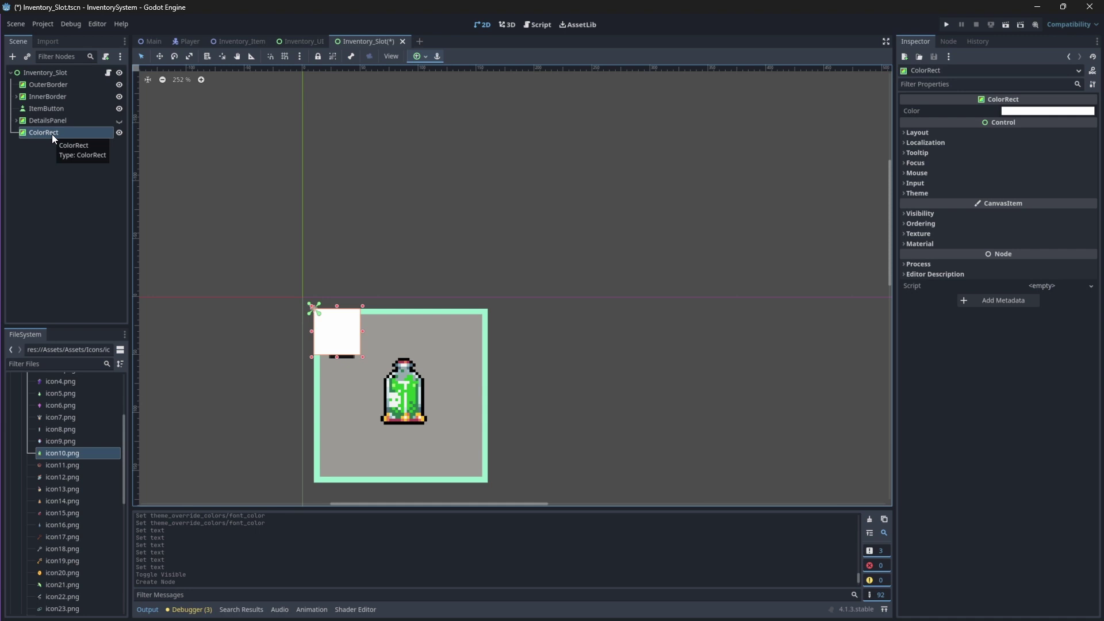
pyautogui.doubleClick(52, 133)
pyautogui.write('UsagePanel')
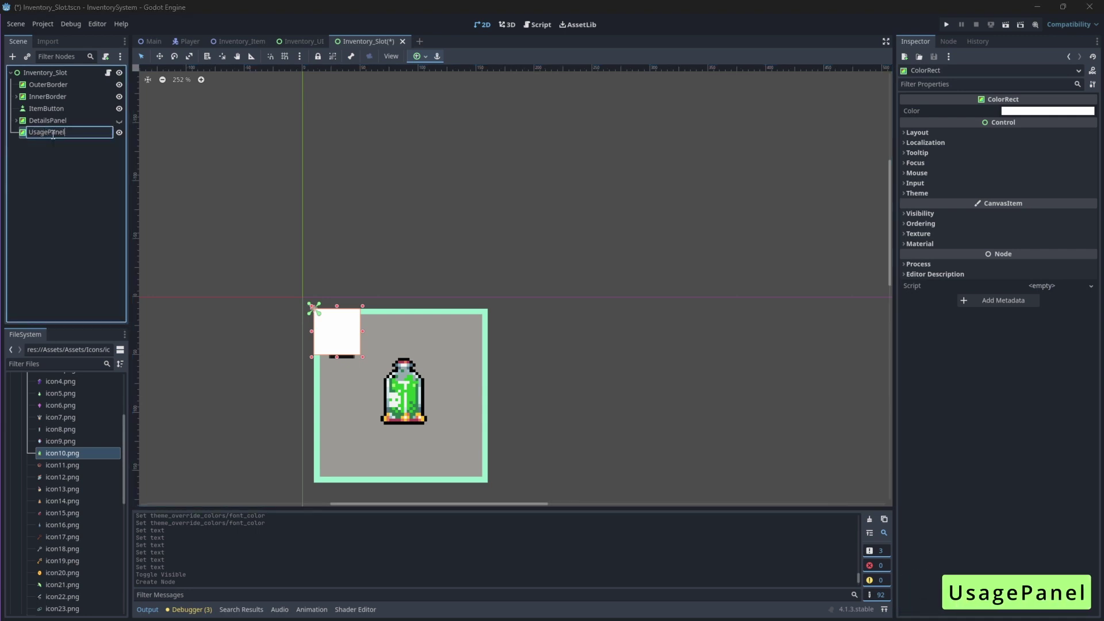
pyautogui.press('Return')
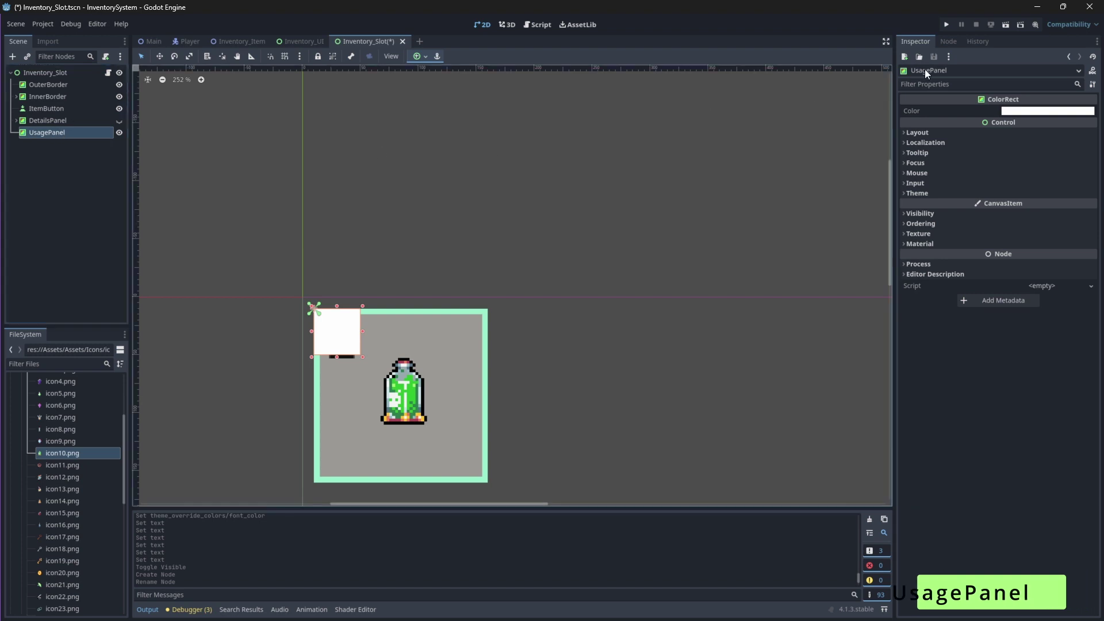
# Set UsagePanel's colour to mint #98eecc
pyautogui.click(1047, 110)
pyautogui.click(996, 368)
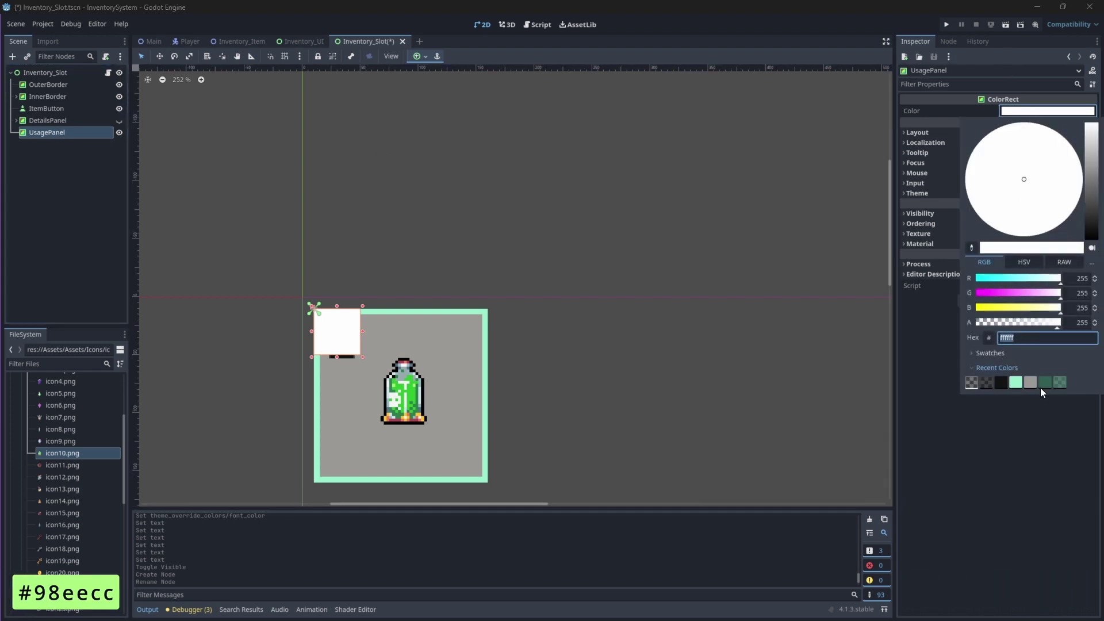
pyautogui.write('98eecc')
pyautogui.press('Return')
pyautogui.click(930, 353)
# Size UsagePanel to 240×130 px and set its Y position to -135
pyautogui.click(917, 133)
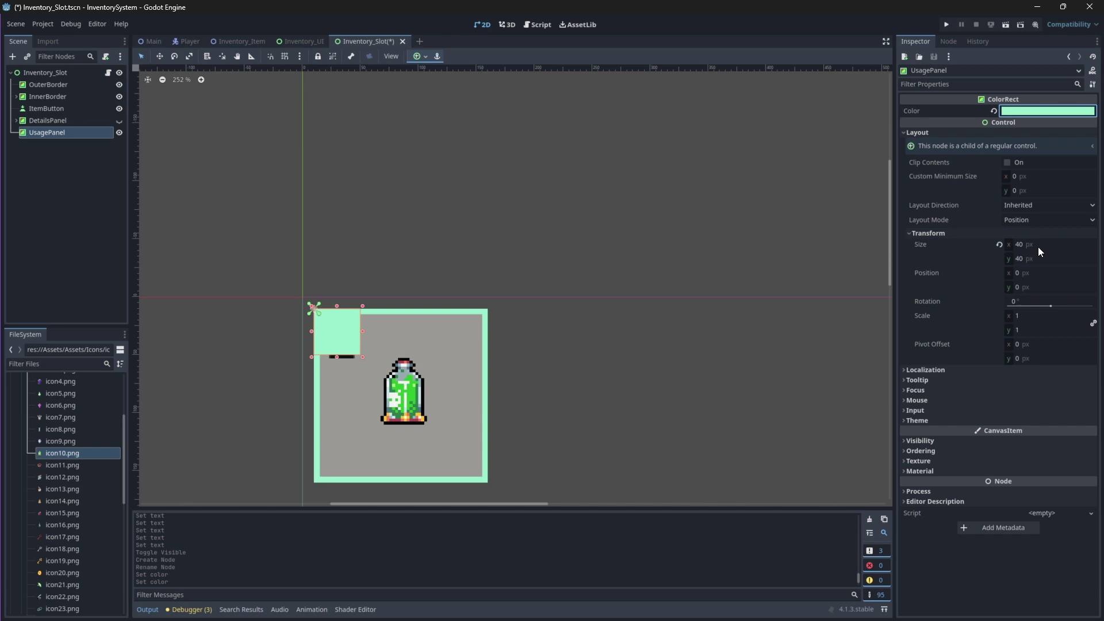
pyautogui.click(1037, 244)
pyautogui.write('230')
pyautogui.click(1035, 259)
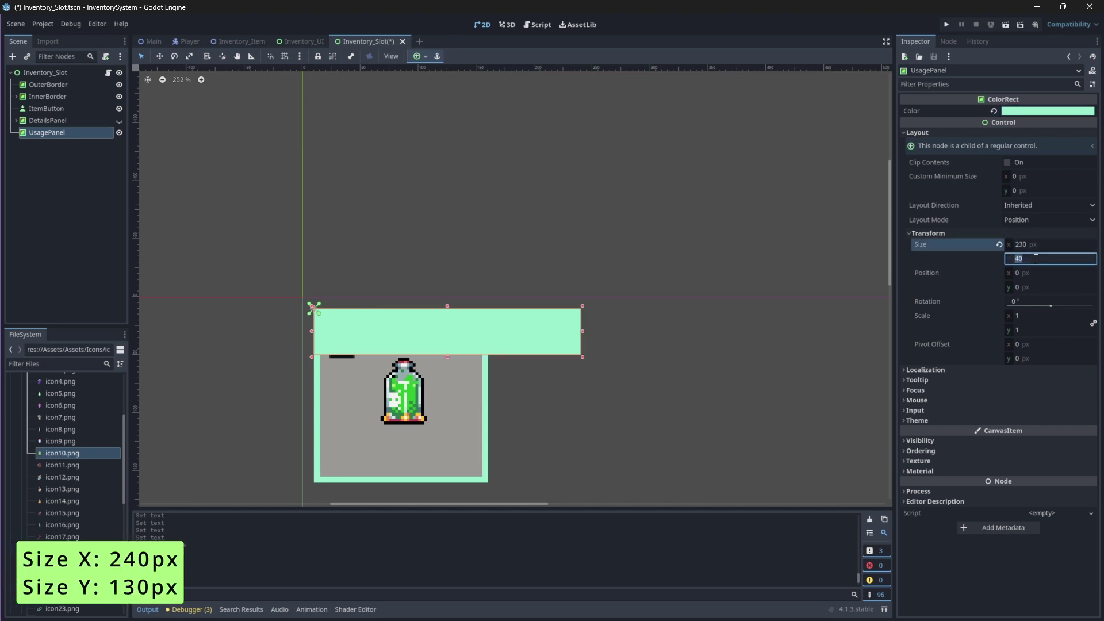
pyautogui.write('140')
pyautogui.press('Return')
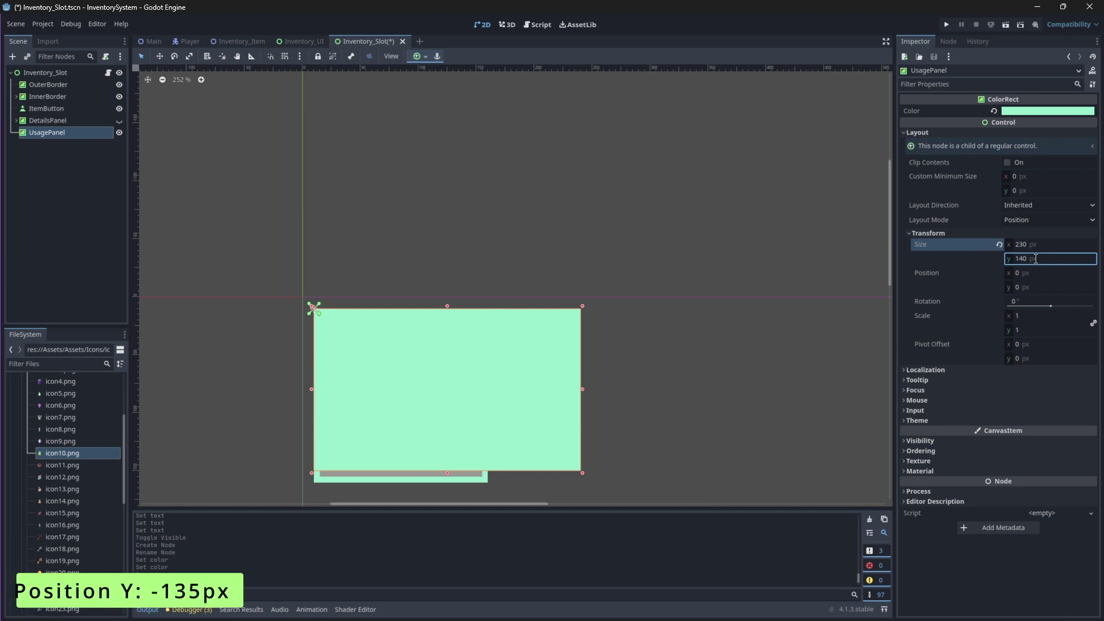
pyautogui.click(1032, 286)
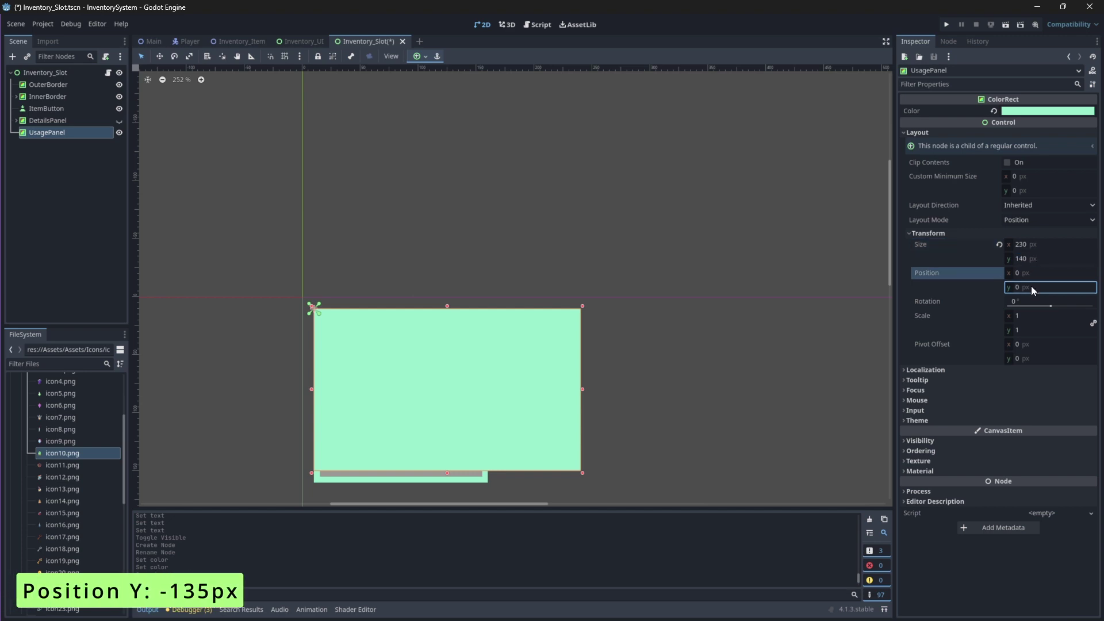
pyautogui.write('-135')
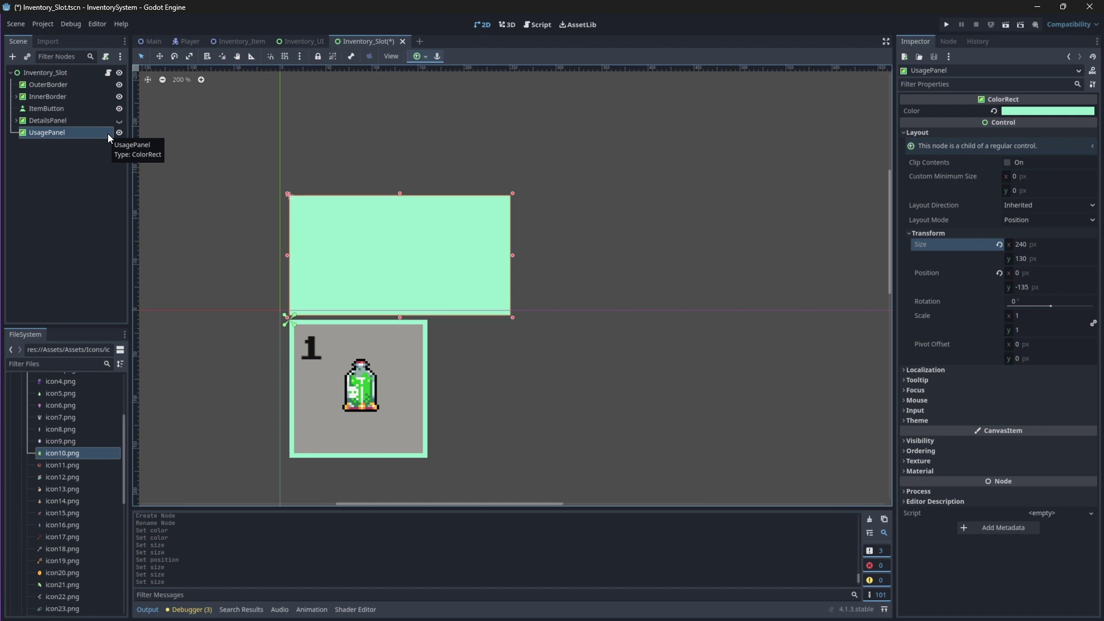
# Add two Button children under UsagePanel
pyautogui.click(12, 56)
pyautogui.doubleClick(258, 255)
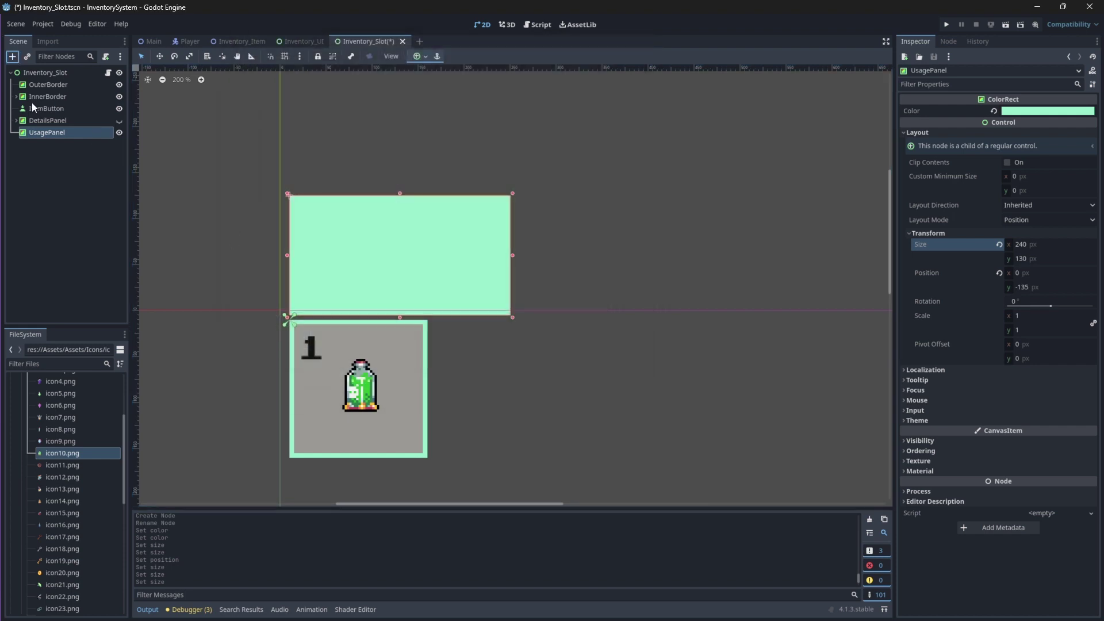
pyautogui.click(49, 132)
pyautogui.click(12, 57)
pyautogui.doubleClick(266, 233)
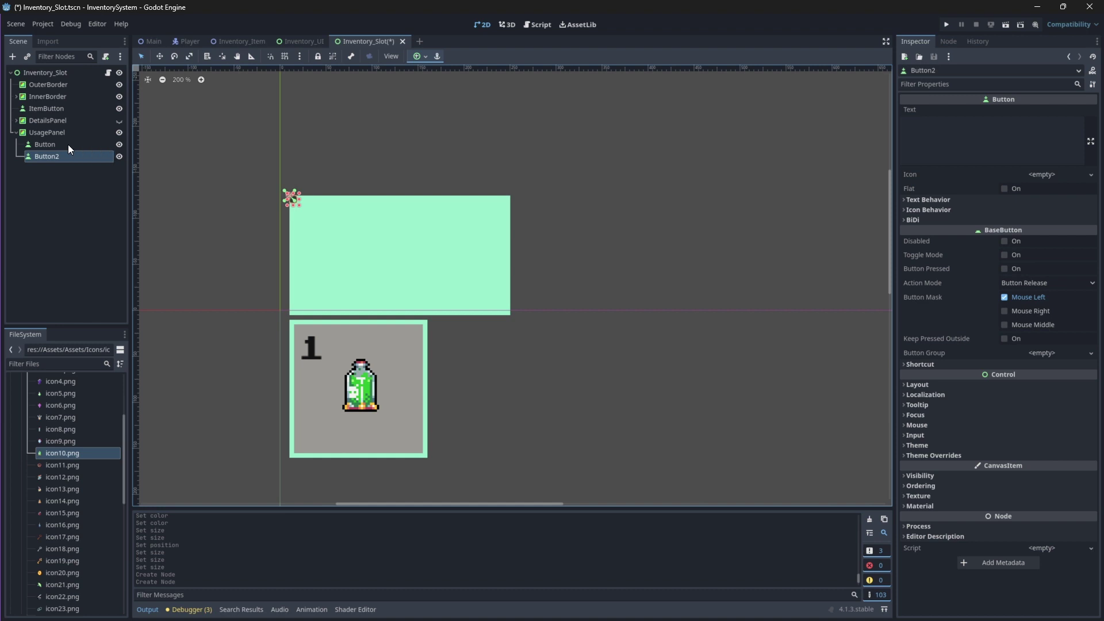
# Rename the first button UseButton and set its text to 'Use'
pyautogui.doubleClick(68, 144)
pyautogui.write('Use')
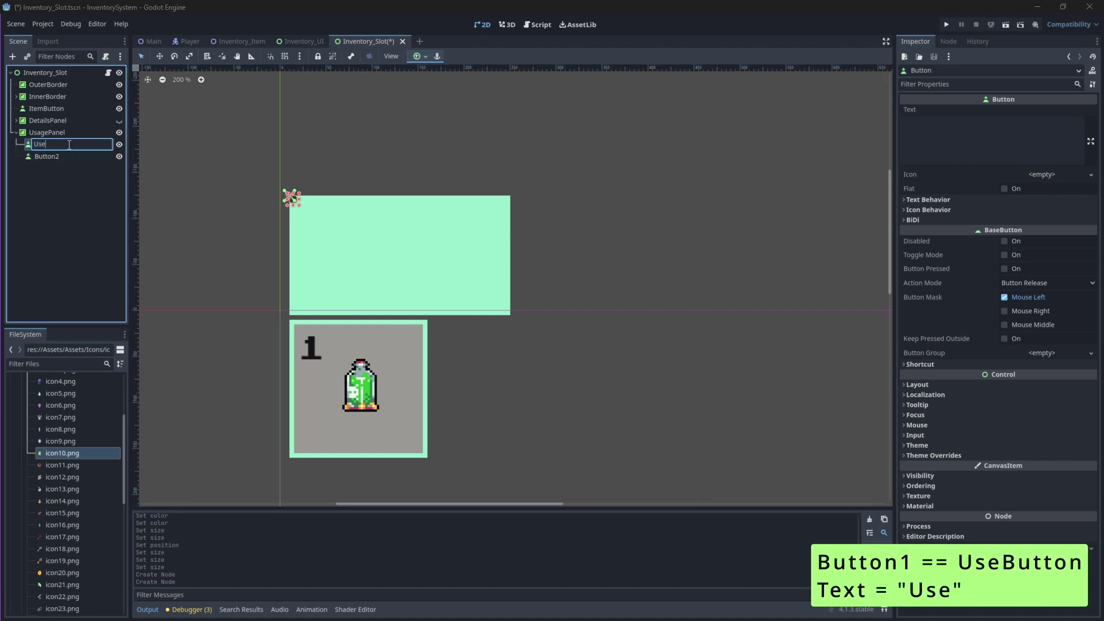
pyautogui.press('Return')
pyautogui.click(992, 141)
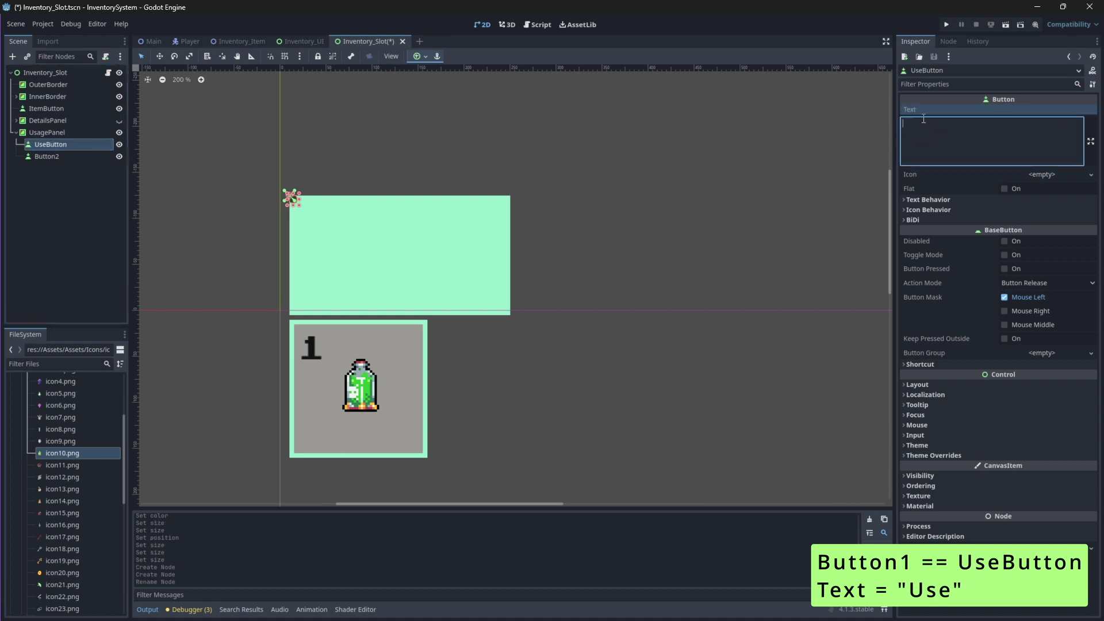
pyautogui.write('Use')
# Rename the second button DropButton and start editing its text
pyautogui.click(51, 156)
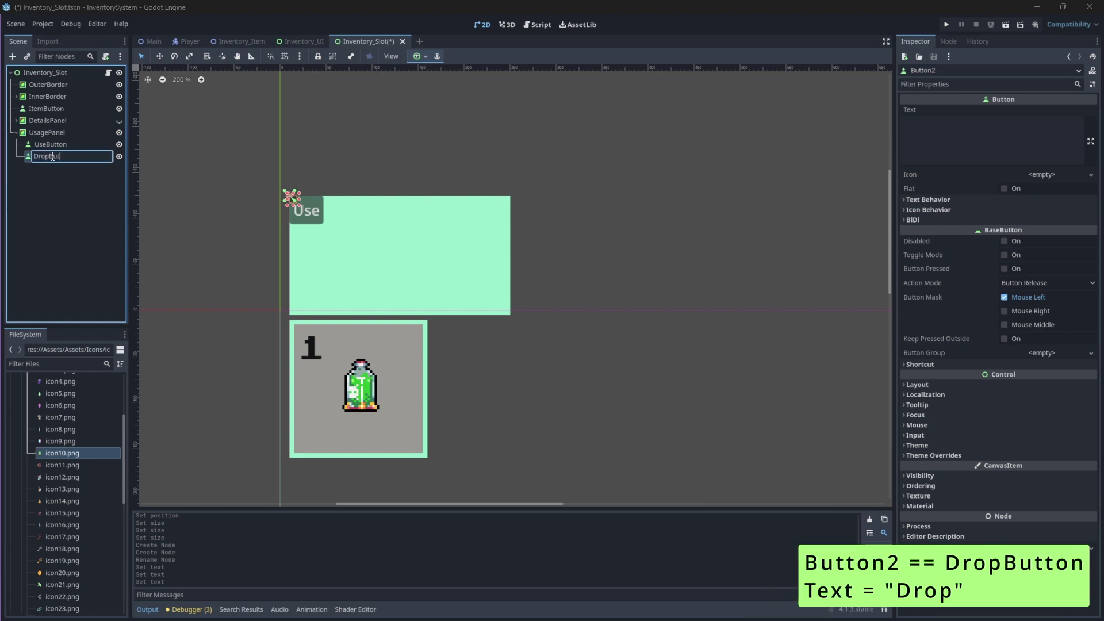
pyautogui.doubleClick(52, 156)
pyautogui.write('DropButton')
pyautogui.press('Return')
pyautogui.click(1002, 141)
# Resize the UseButton to 230 by 43 pixels
pyautogui.write('Drop')
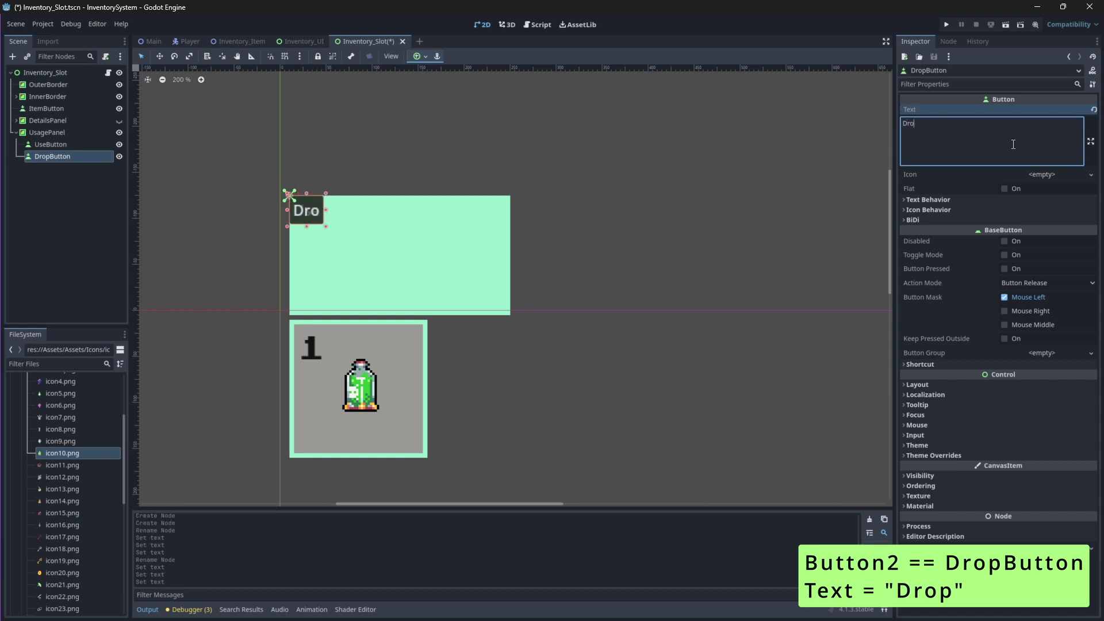
pyautogui.click(81, 146)
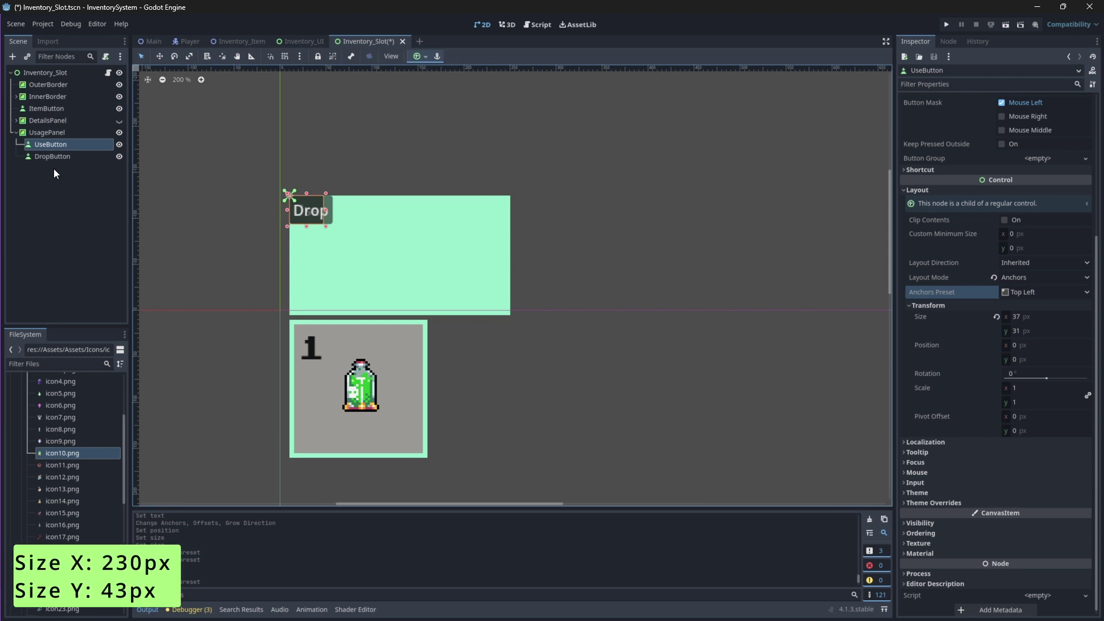
pyautogui.click(1047, 317)
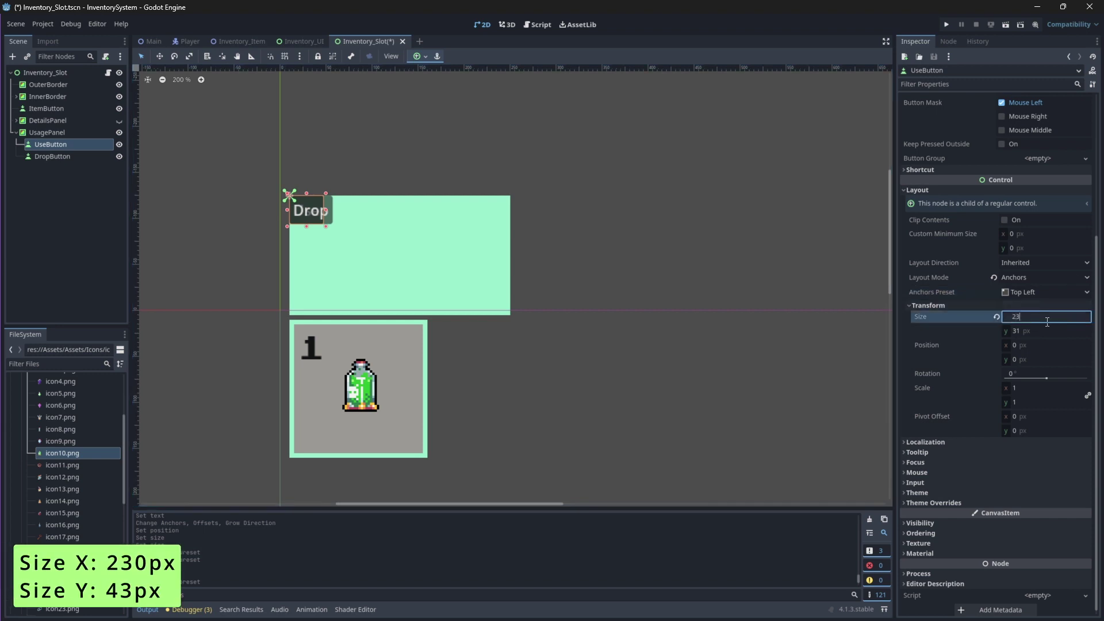
pyautogui.click(1034, 331)
pyautogui.write('43')
pyautogui.press('Return')
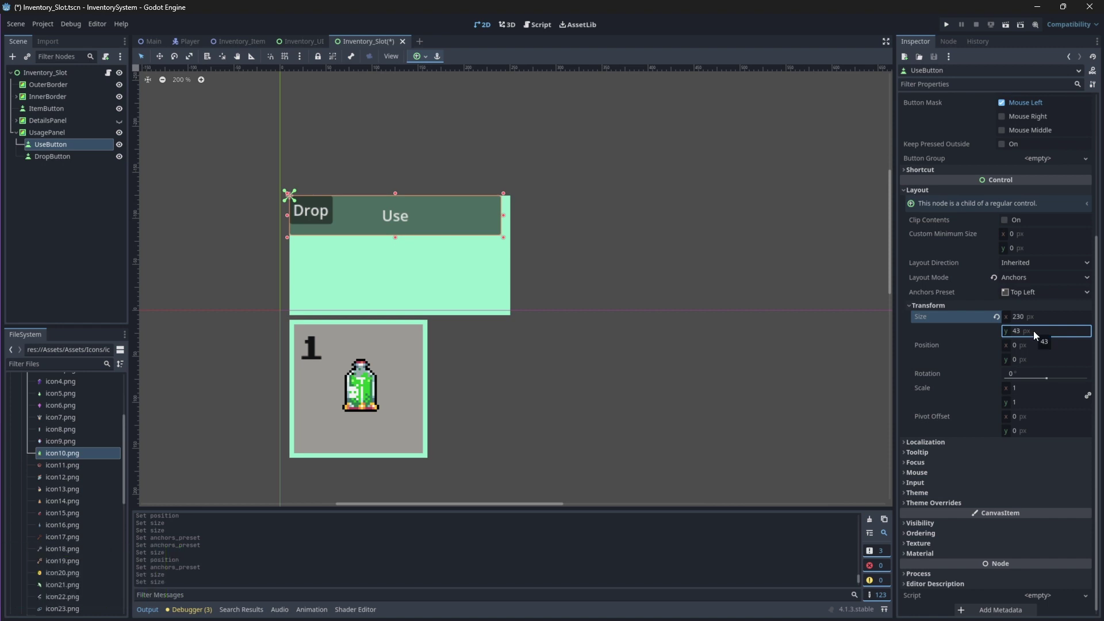
# Anchor the Use button to Center Top and set its vertical position to 10
pyautogui.click(424, 57)
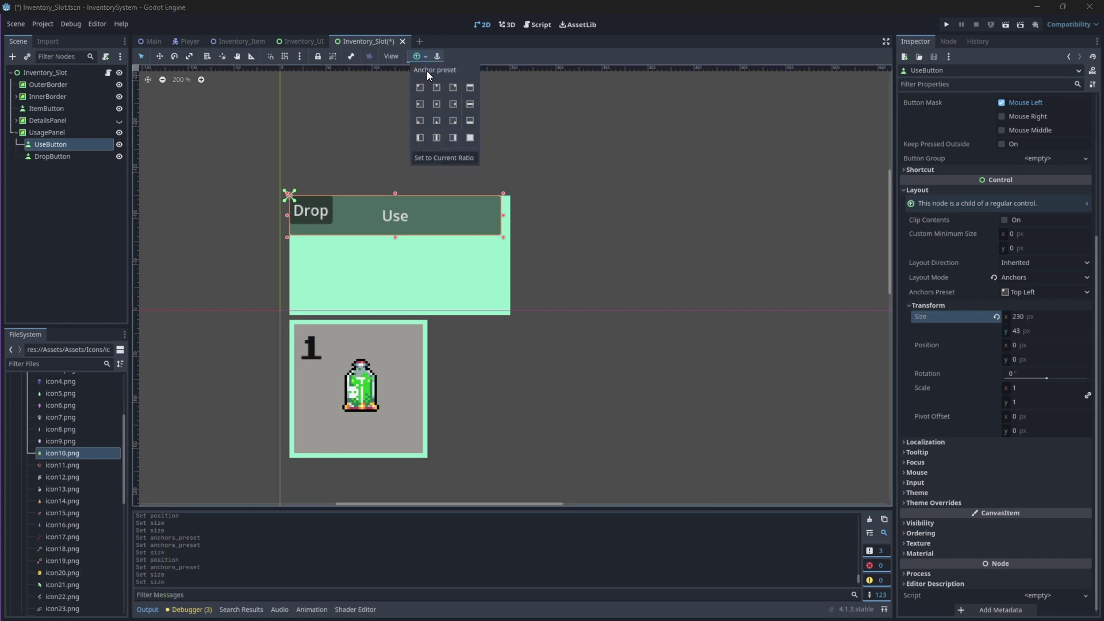
pyautogui.click(437, 87)
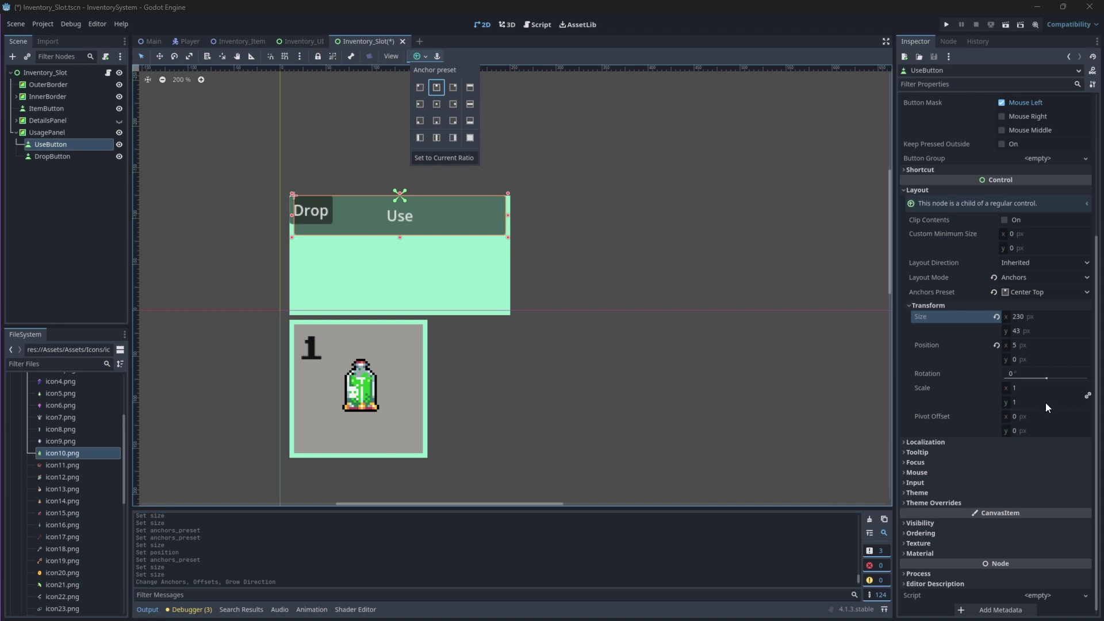
pyautogui.click(1047, 365)
pyautogui.click(1047, 365)
pyautogui.write('10')
pyautogui.press('Return')
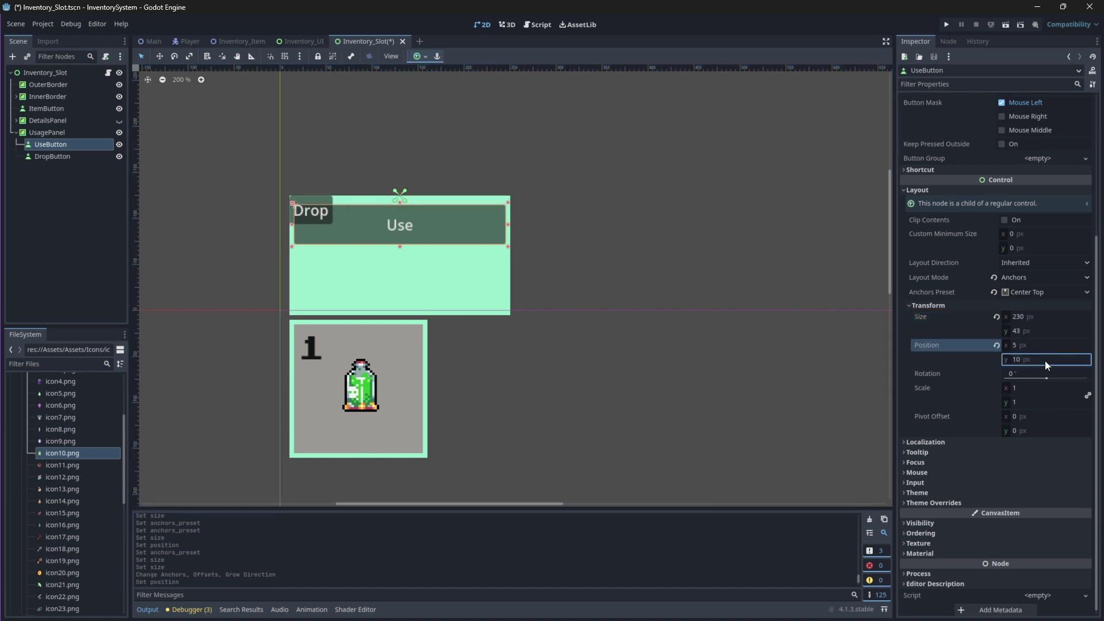
# Override the Use button's font with the quick-loaded pixel font at size 40
pyautogui.click(933, 503)
pyautogui.scroll(-3, 1032, 477)
pyautogui.click(1035, 466)
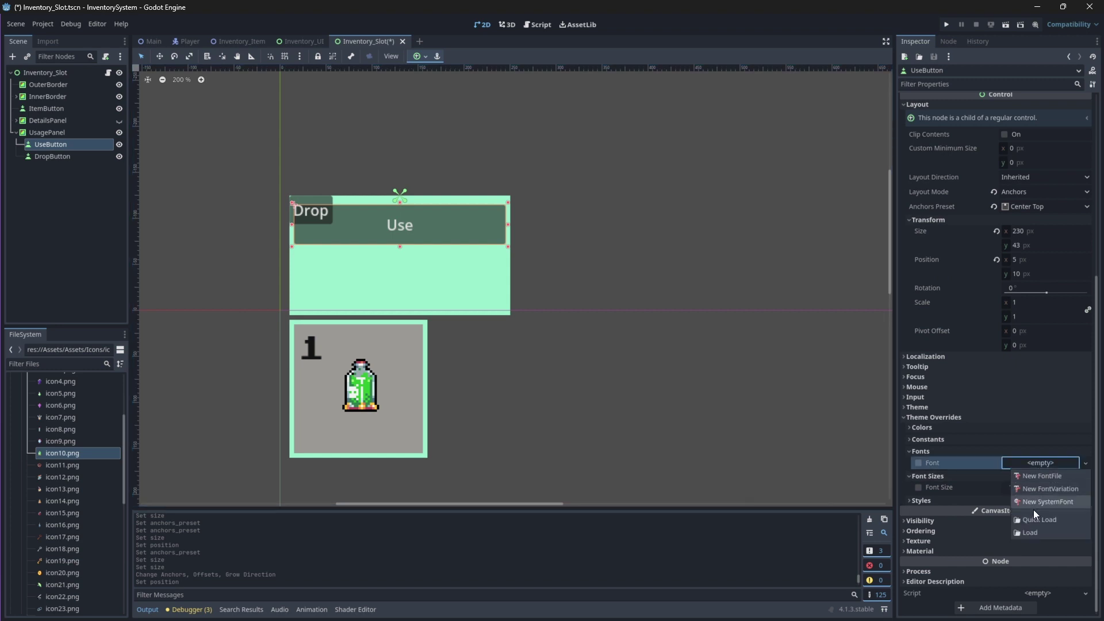
pyautogui.click(1033, 518)
pyautogui.click(506, 402)
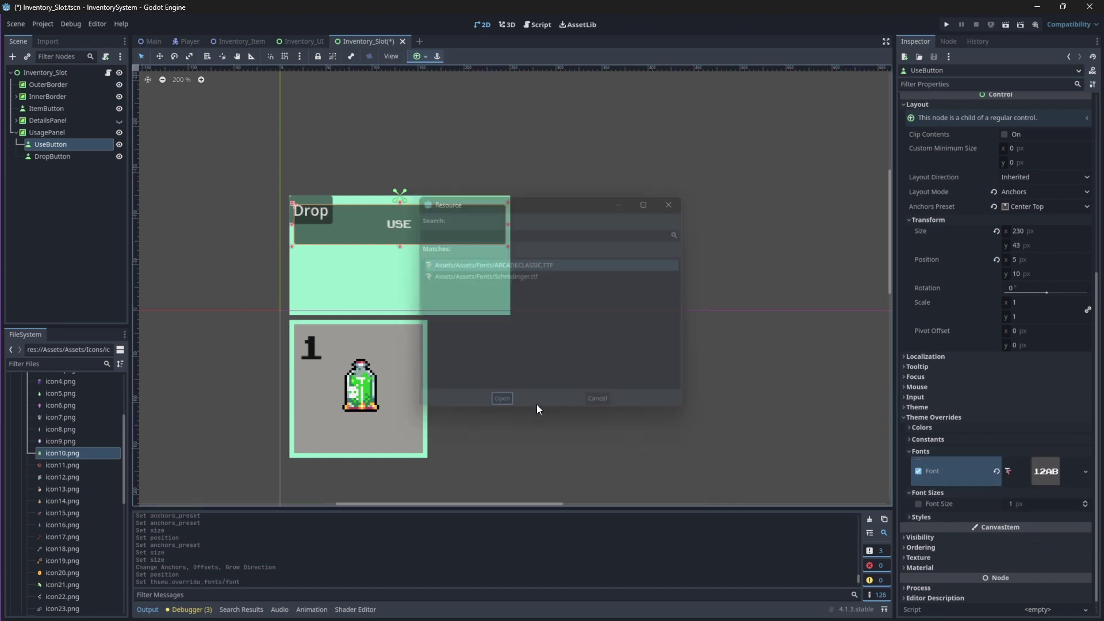
pyautogui.click(1043, 501)
pyautogui.press('Return')
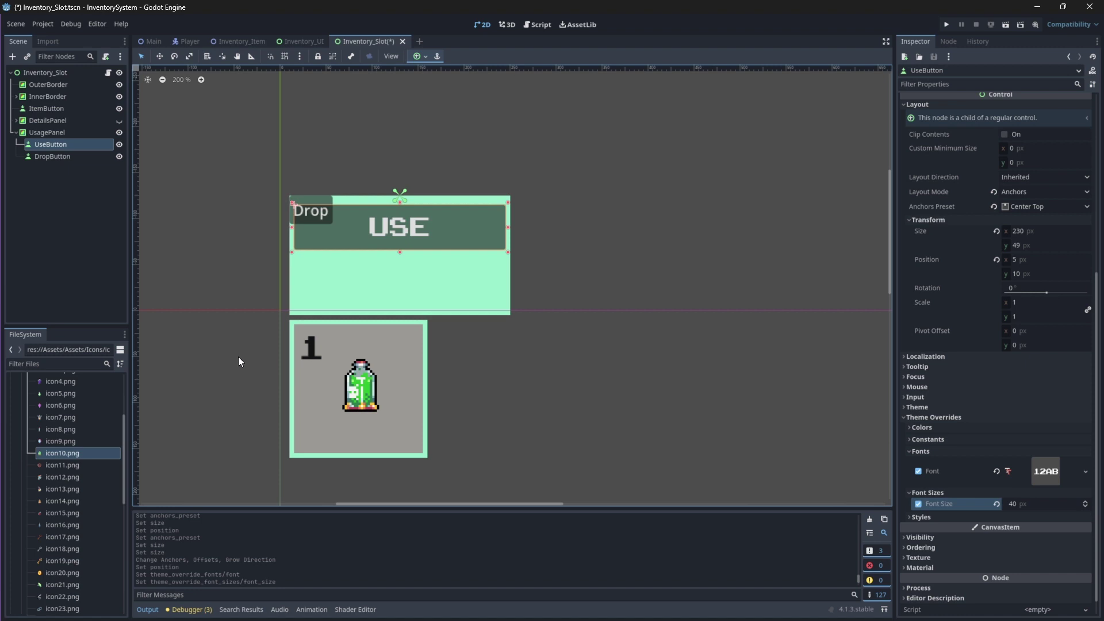
# Resize the DropButton to 230 by 43 pixels
pyautogui.click(57, 155)
pyautogui.click(940, 387)
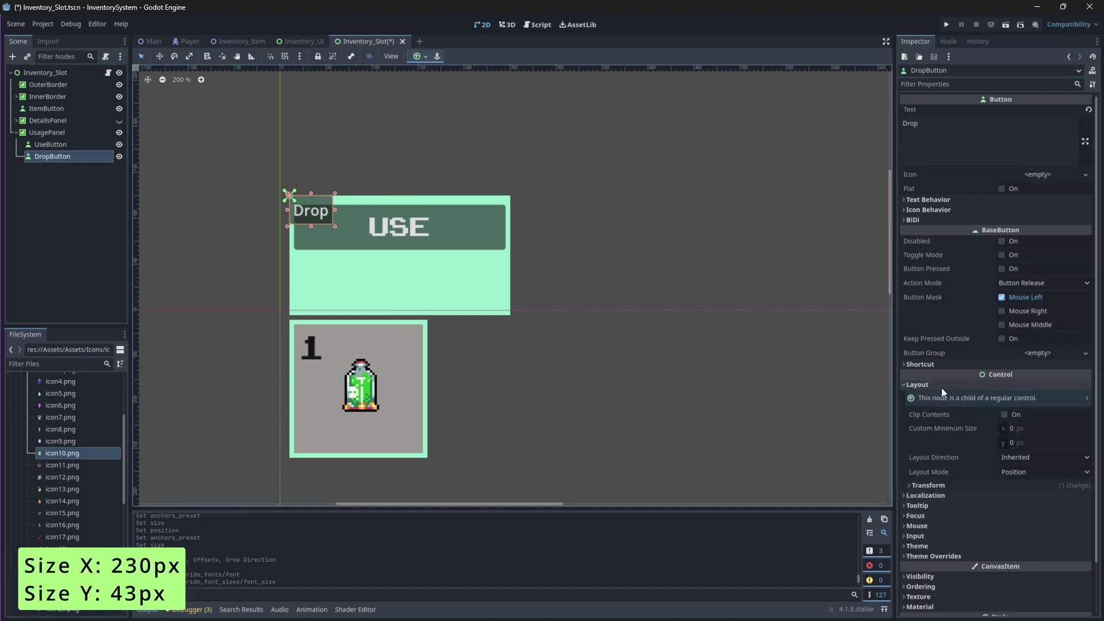
pyautogui.click(941, 487)
pyautogui.click(1049, 525)
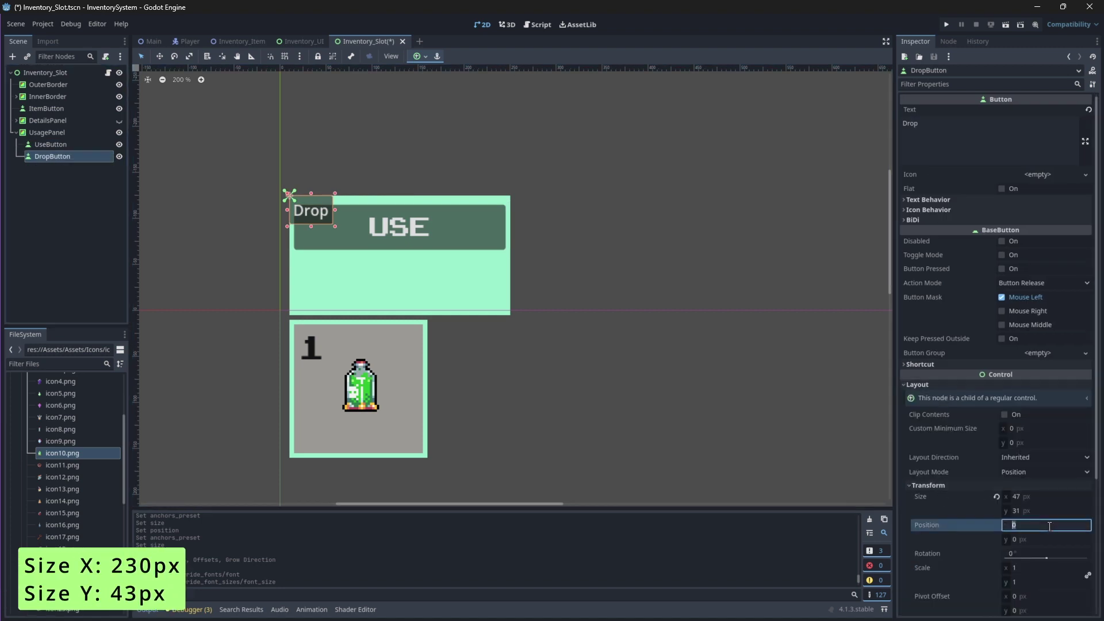
pyautogui.click(1035, 495)
pyautogui.write('230')
pyautogui.press('Tab')
pyautogui.write('43')
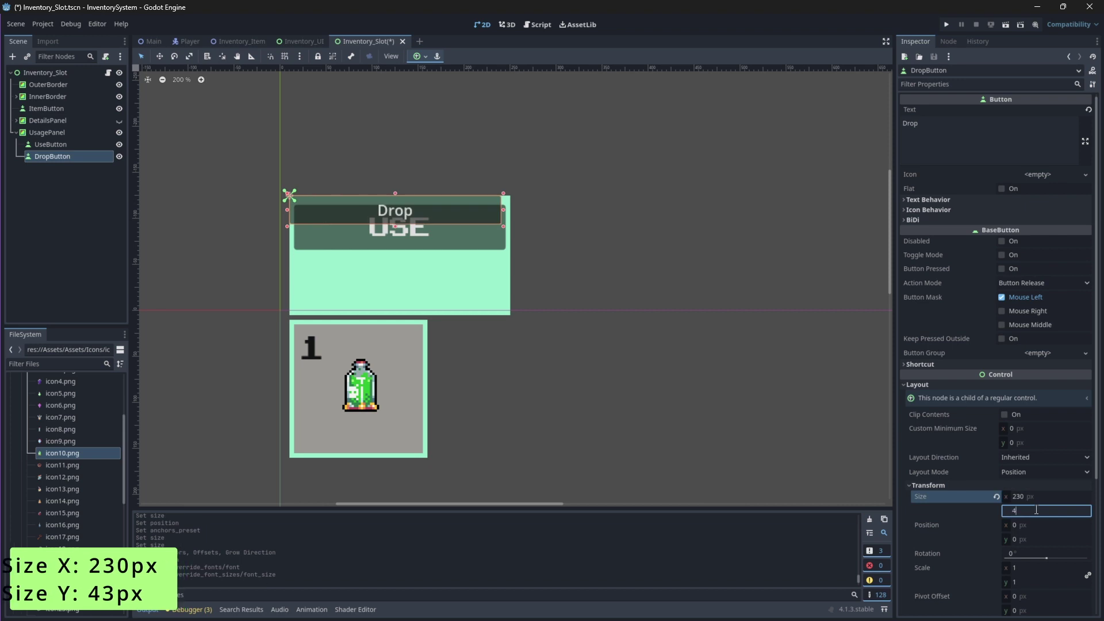
pyautogui.press('Return')
# Anchor the Drop button to Center Bottom with vertical position 71
pyautogui.scroll(-1, 1036, 495)
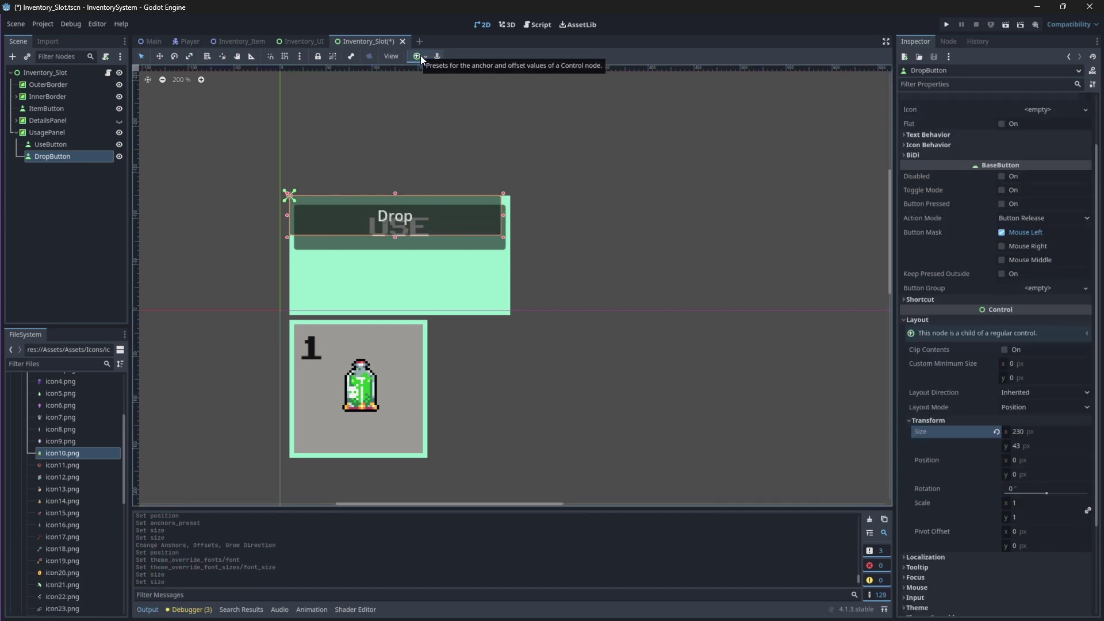
pyautogui.click(420, 55)
pyautogui.click(436, 120)
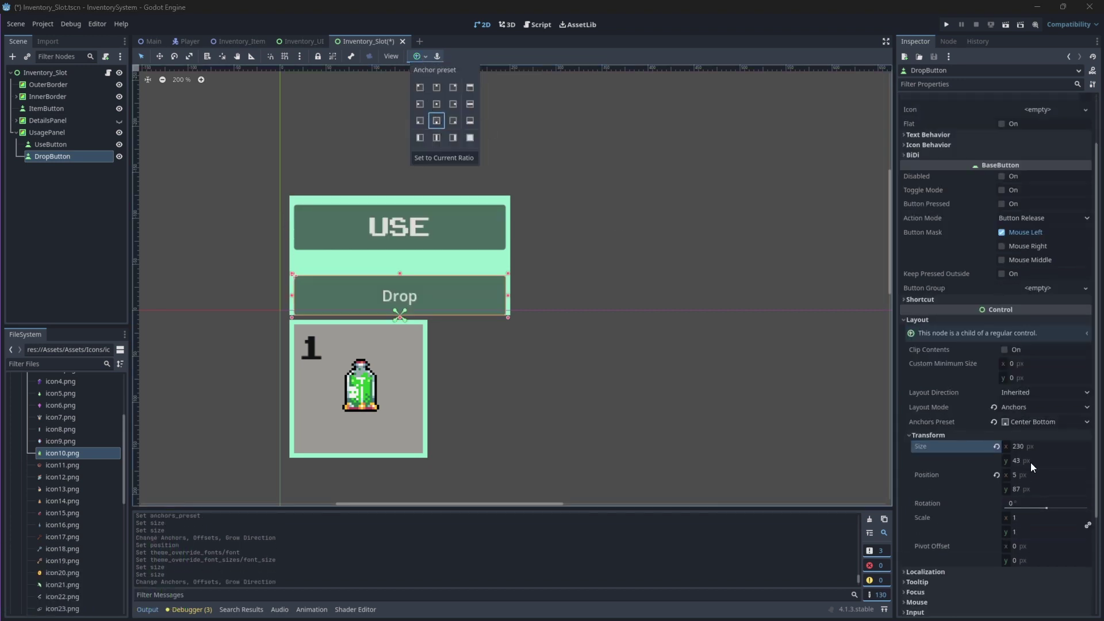
pyautogui.scroll(-2, 1030, 462)
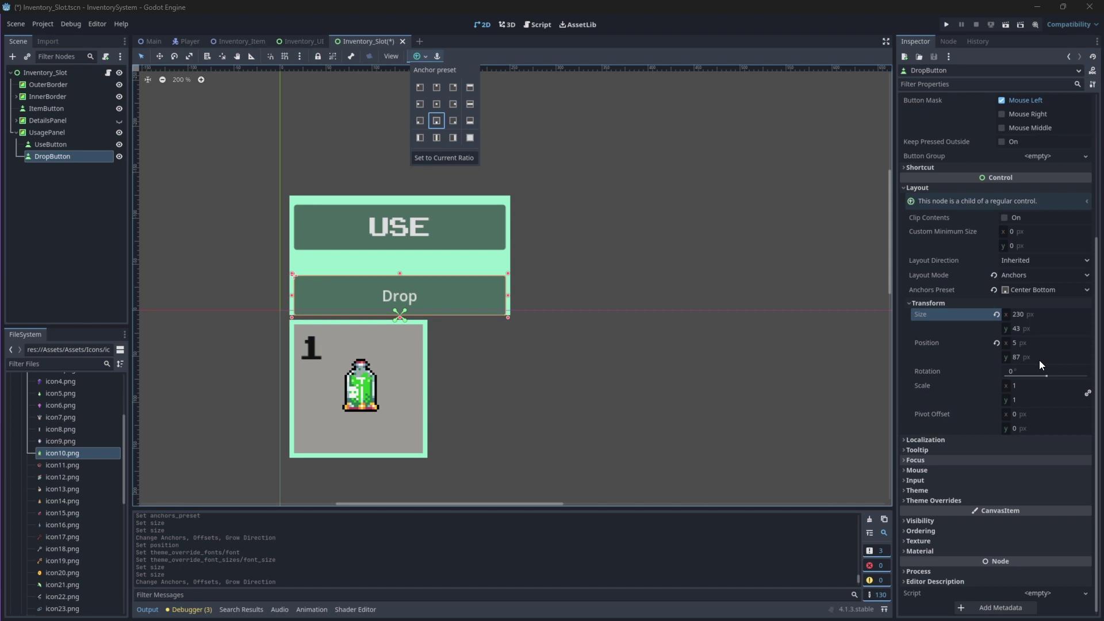
pyautogui.click(1030, 352)
pyautogui.click(1031, 356)
pyautogui.write('71')
pyautogui.press('Return')
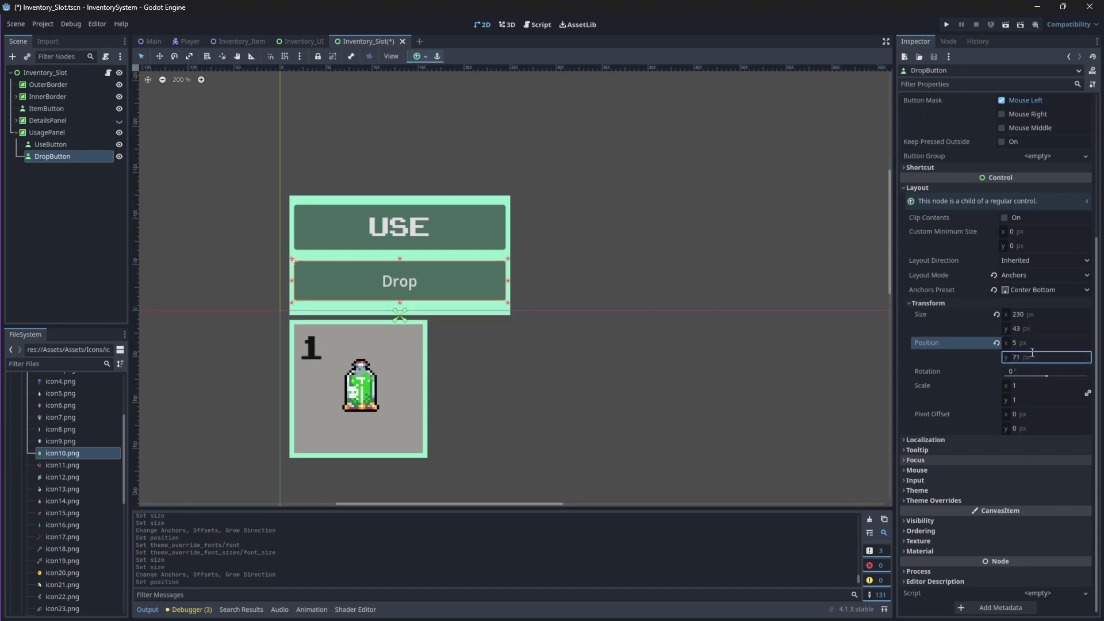
# Give the Drop button a font size override of 40 and quick-load a font override
pyautogui.click(933, 500)
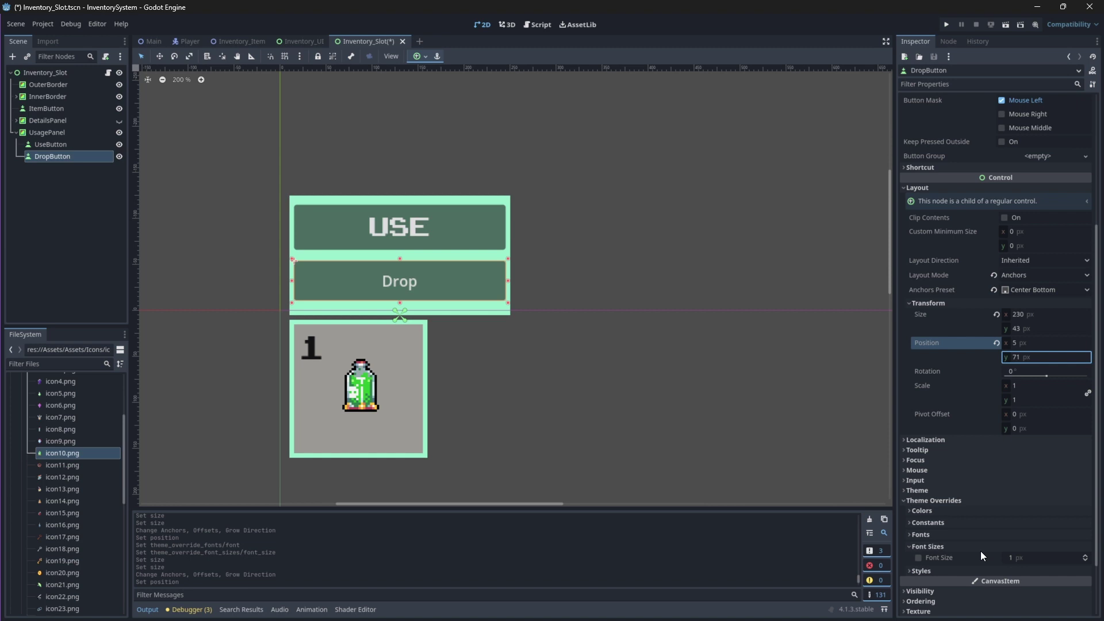
pyautogui.click(927, 546)
pyautogui.click(1003, 557)
pyautogui.write('40')
pyautogui.click(912, 536)
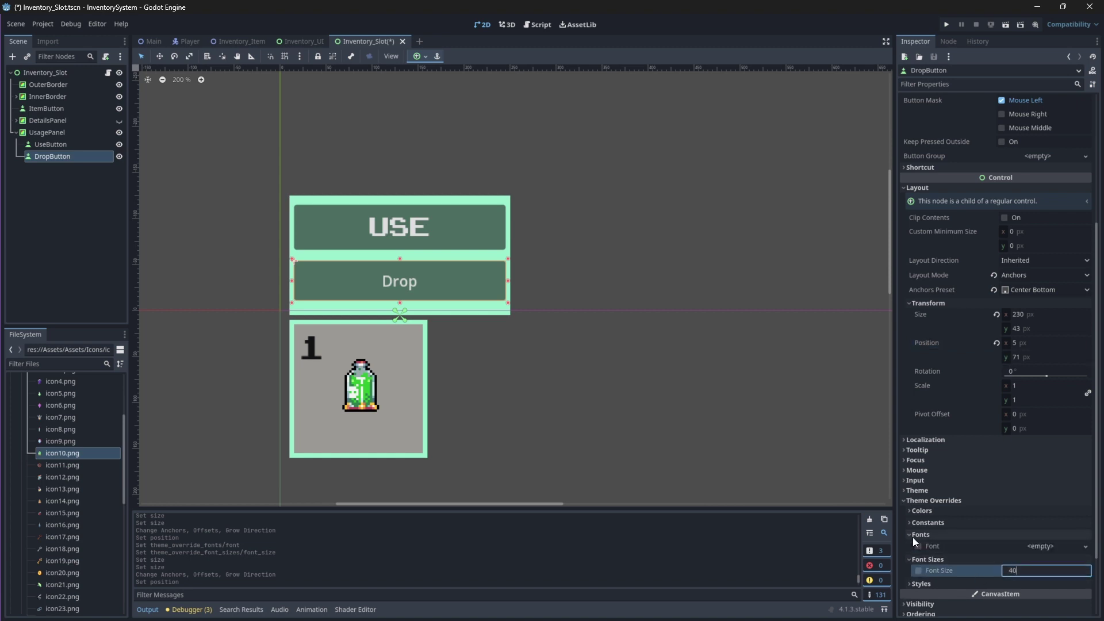
pyautogui.click(1033, 549)
pyautogui.click(1034, 600)
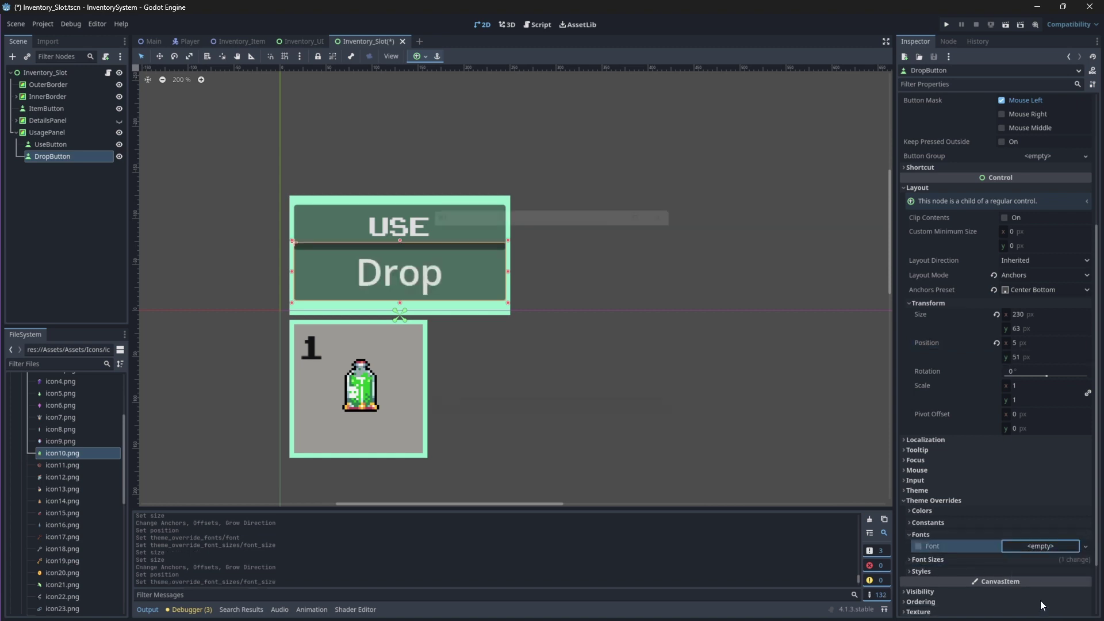
# Apply ARCADECLASSIC.TTF to the Drop button, then hide and collapse the UsagePanel
pyautogui.click(503, 399)
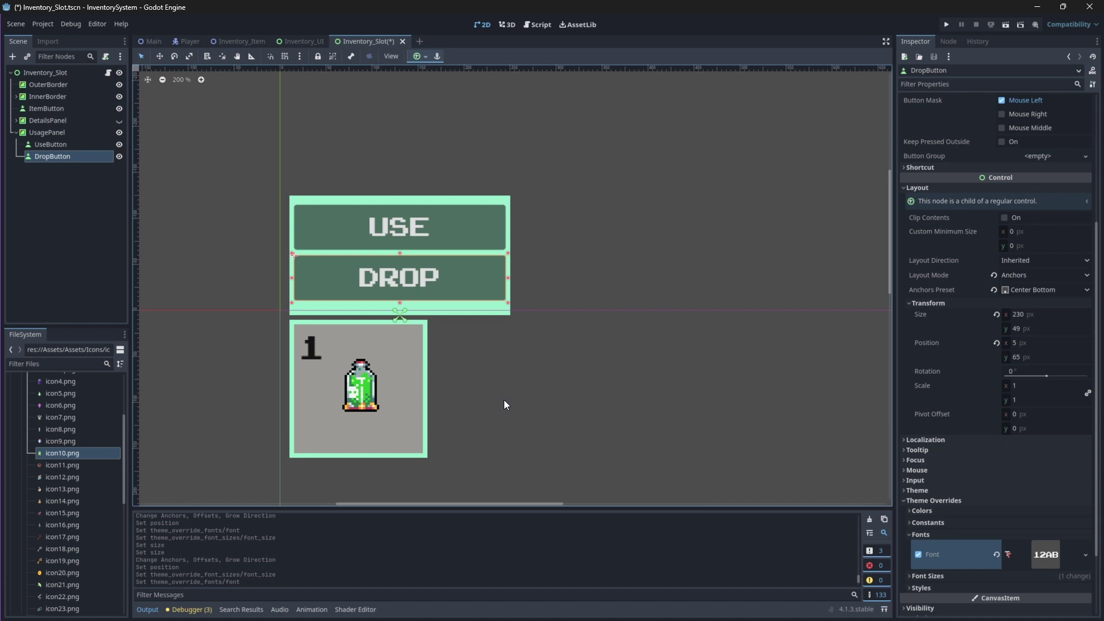
pyautogui.click(119, 132)
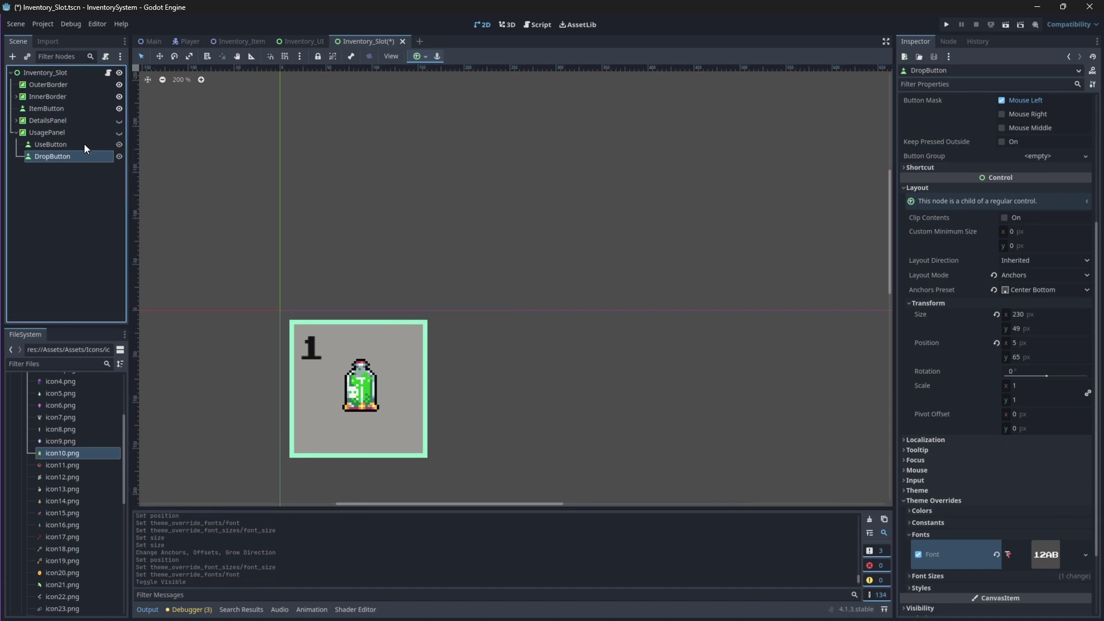
pyautogui.click(14, 133)
# Connect ItemButton's mouse_exited, mouse_entered and pressed signals to new functions in the slot script
pyautogui.click(46, 108)
pyautogui.click(948, 41)
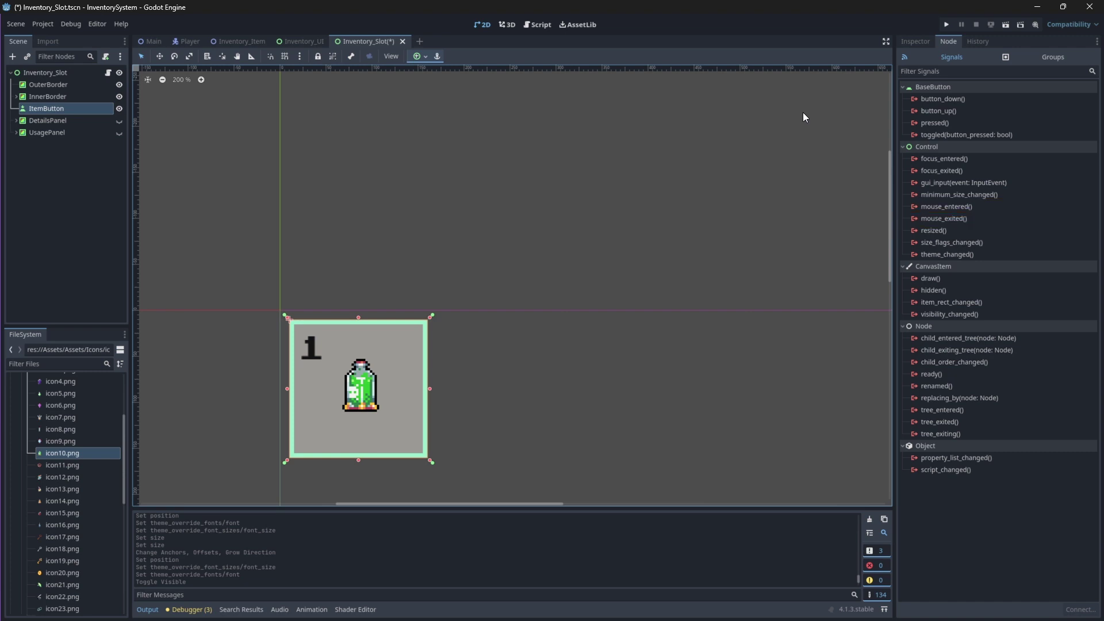
pyautogui.doubleClick(981, 218)
pyautogui.click(511, 418)
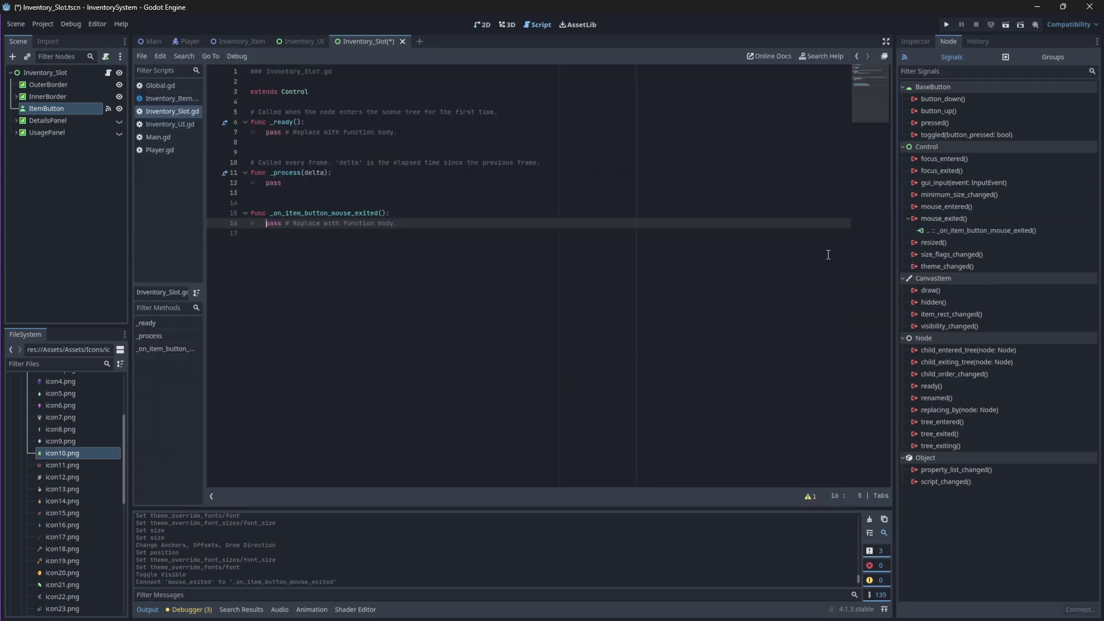
pyautogui.doubleClick(955, 207)
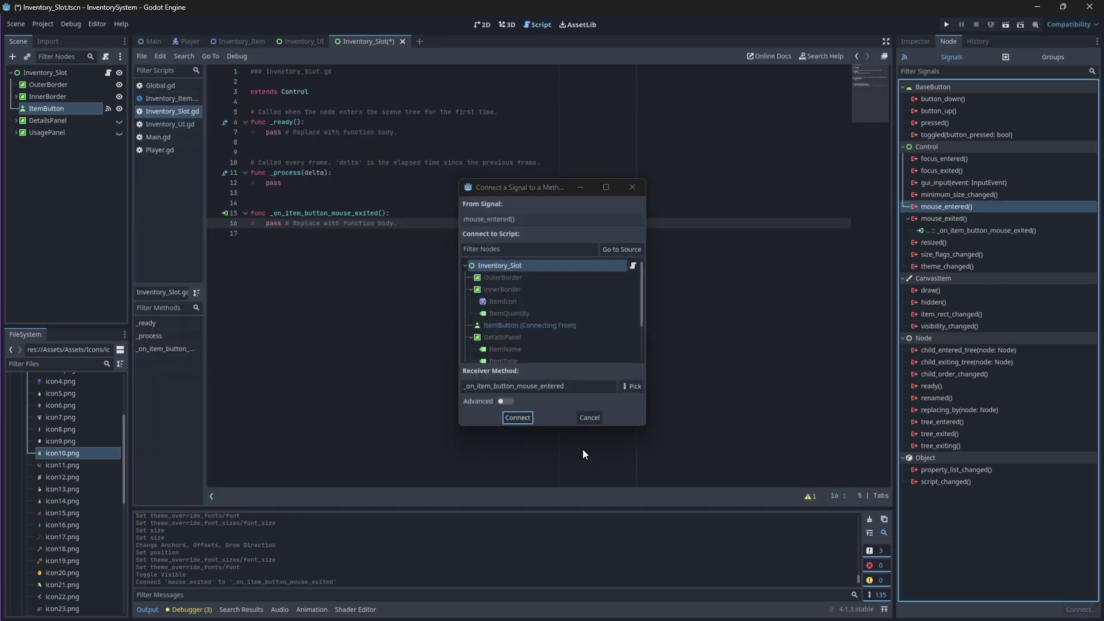
pyautogui.click(517, 417)
pyautogui.doubleClick(932, 123)
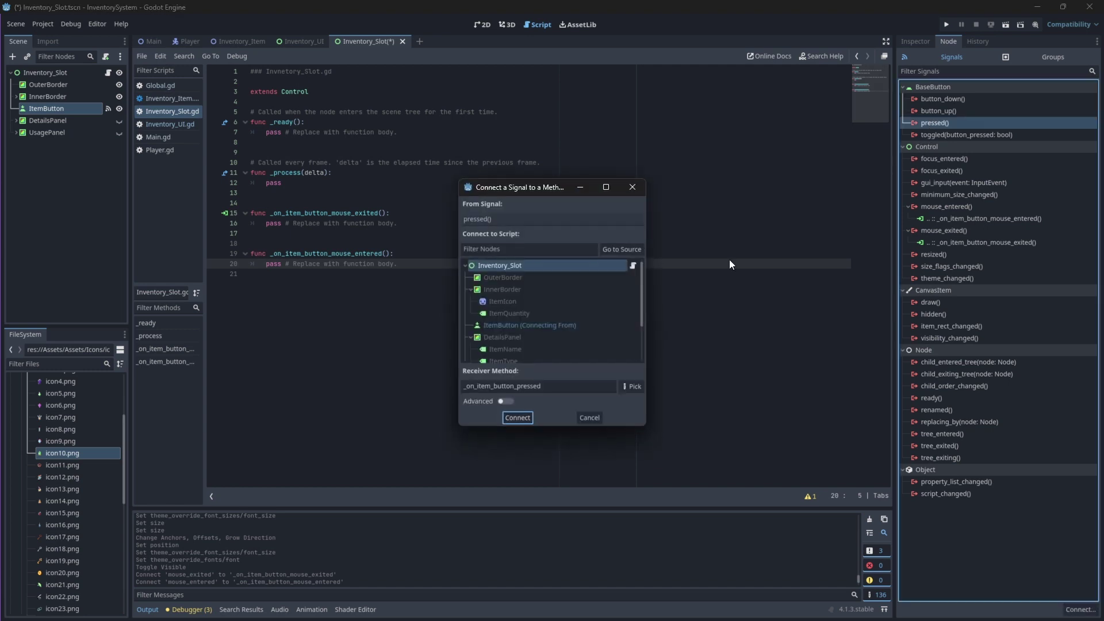
pyautogui.click(521, 418)
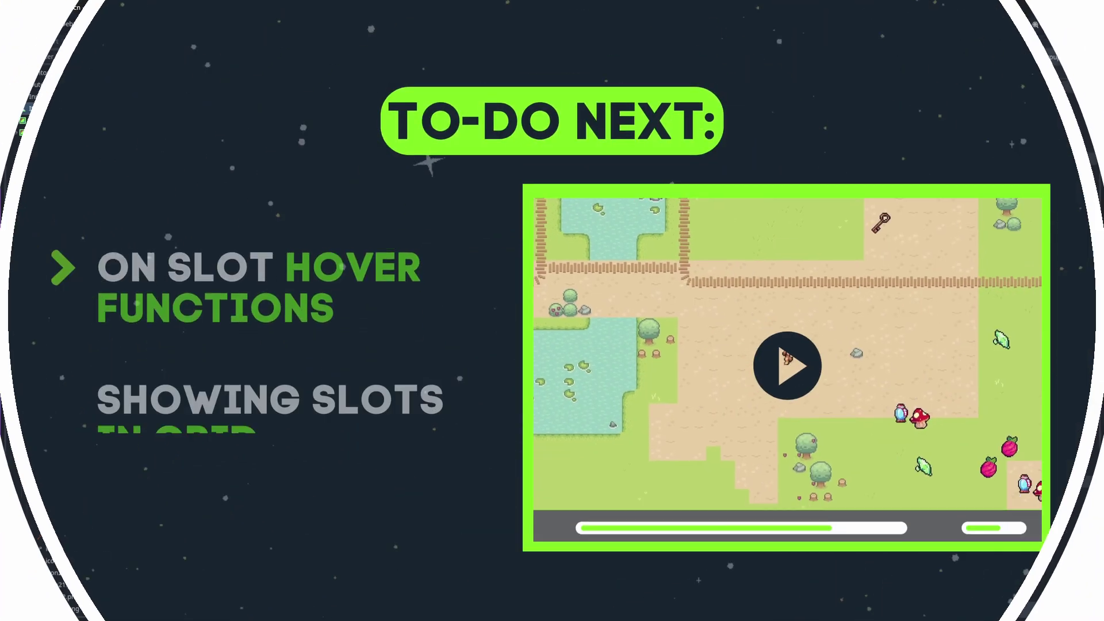